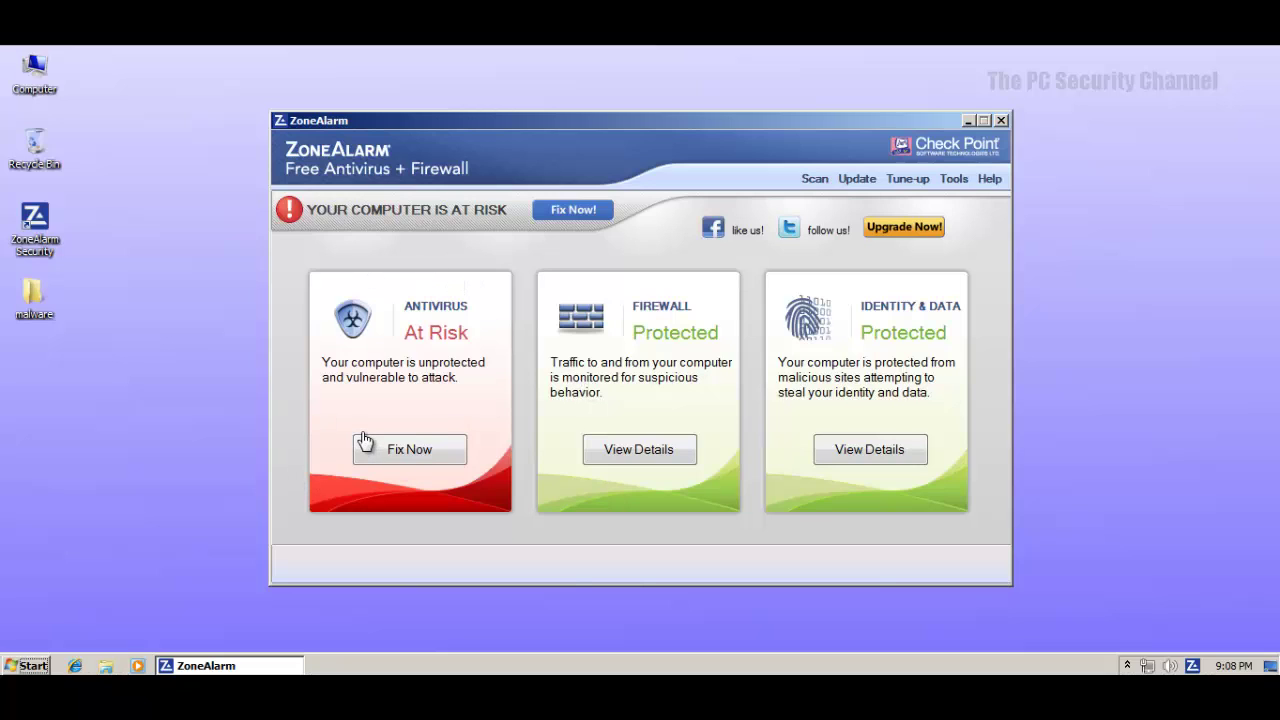
Update ZoneAlarm's antivirus definitions and dismiss the finished update report.
{"action": "left_click", "coordinate": [858, 182]}
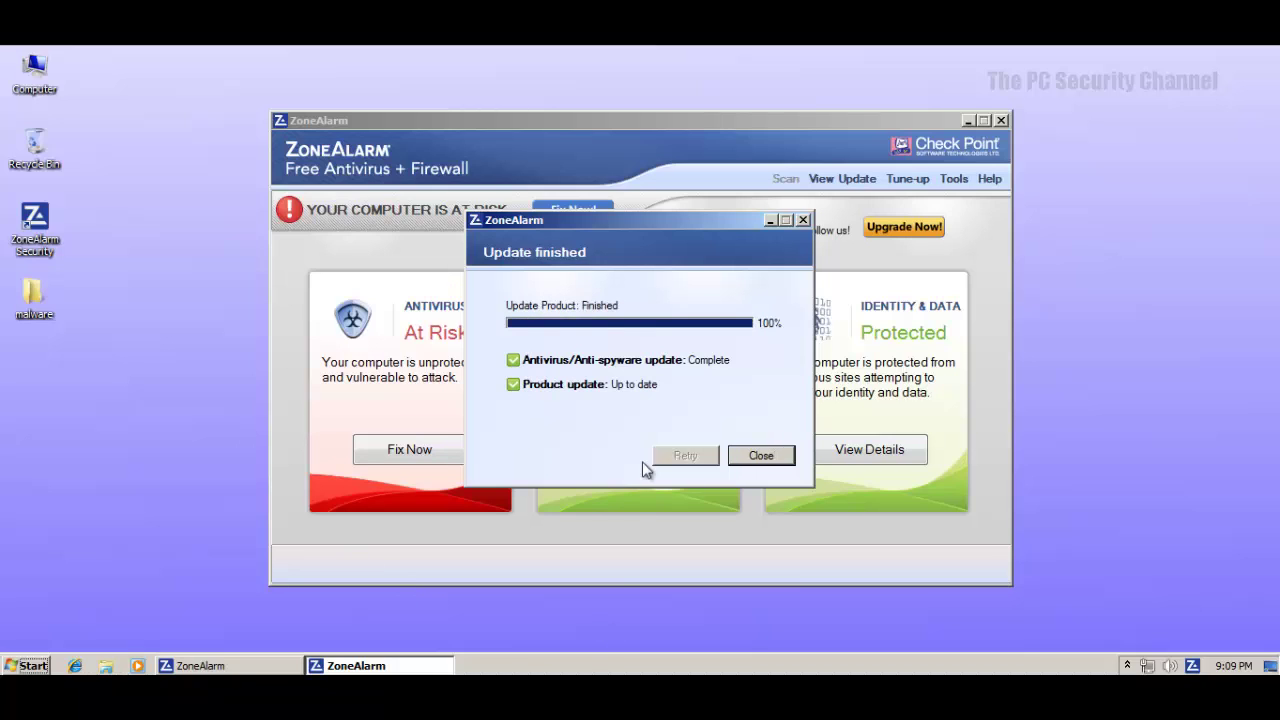
{"action": "left_click", "coordinate": [778, 456]}
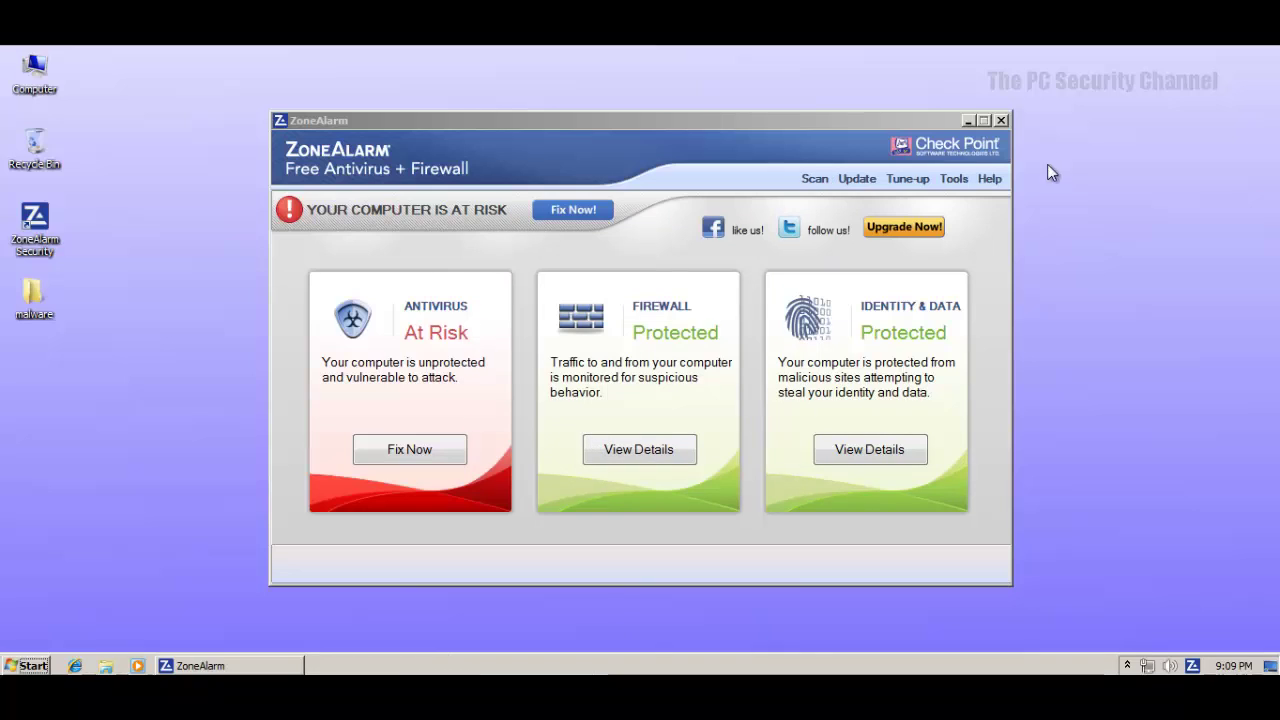
Close ZoneAlarm and start a ZoneAlarm Antivirus scan of the desktop malware folder.
{"action": "left_click", "coordinate": [1001, 121]}
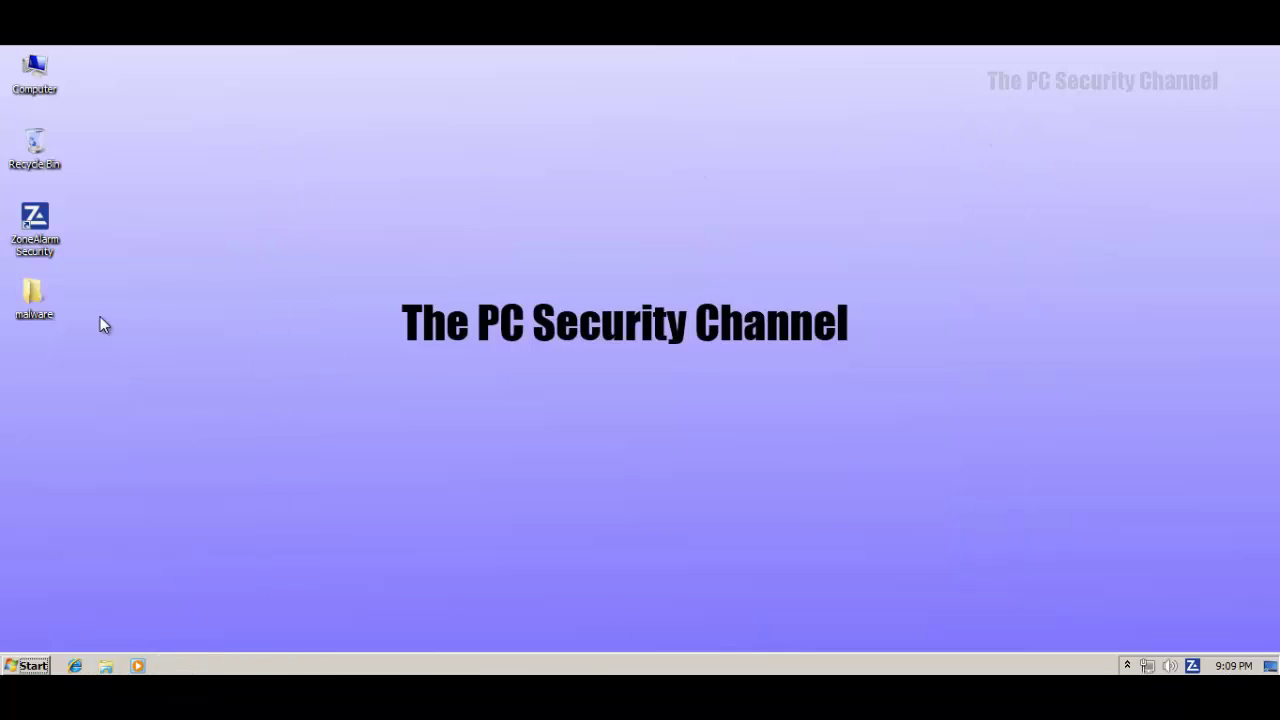
{"action": "right_click", "coordinate": [37, 300]}
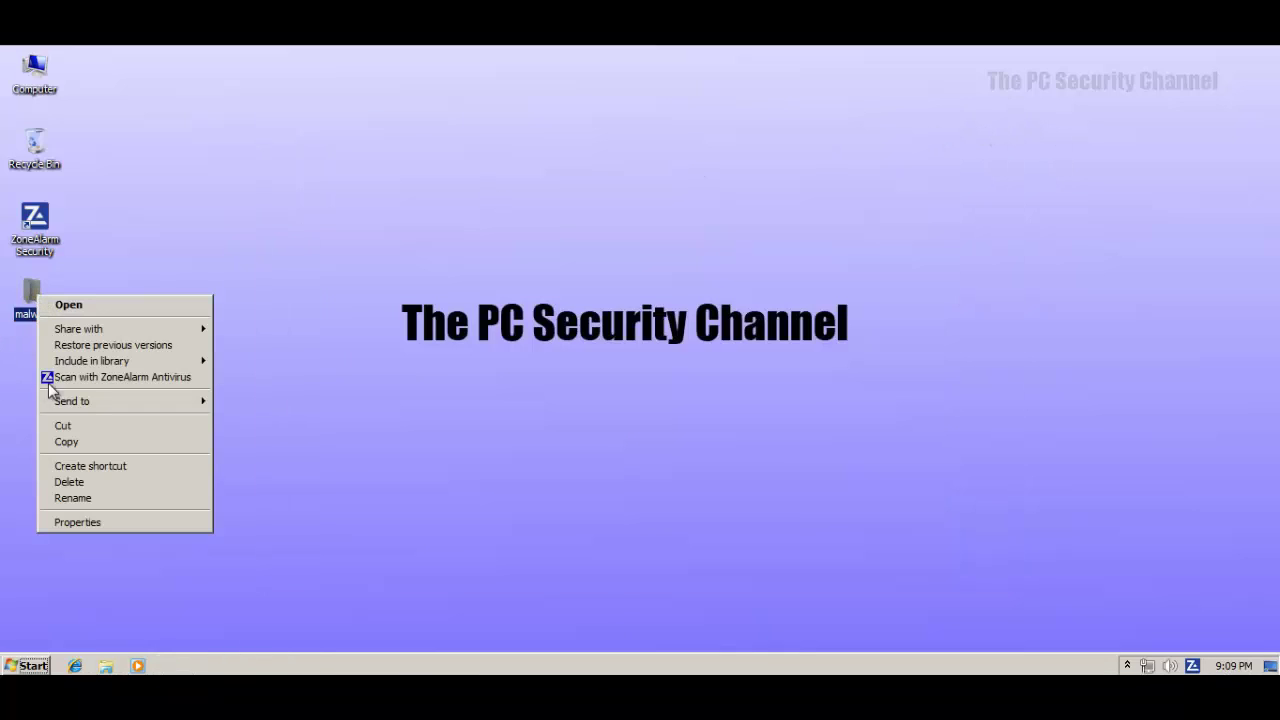
{"action": "left_click", "coordinate": [77, 381]}
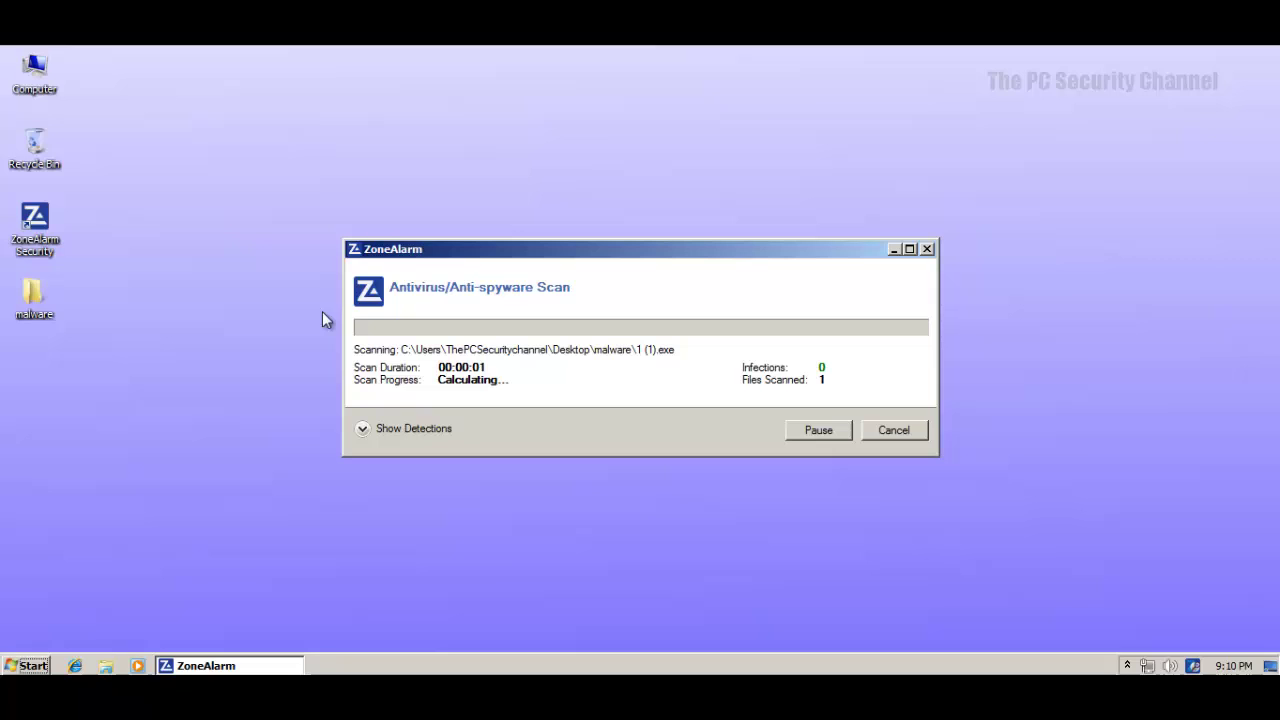
Peek inside the malware folder while the scan finishes, then dismiss the completion popup.
{"action": "left_click", "coordinate": [30, 300]}
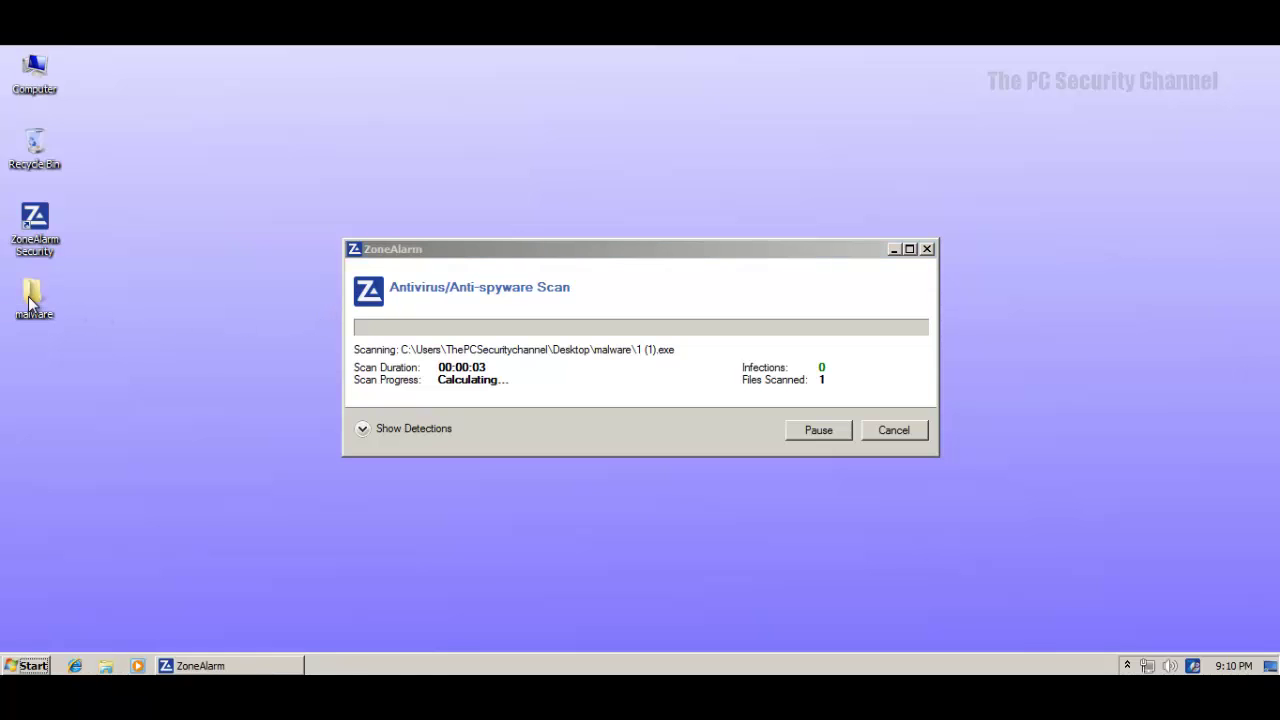
{"action": "double_click", "coordinate": [30, 300]}
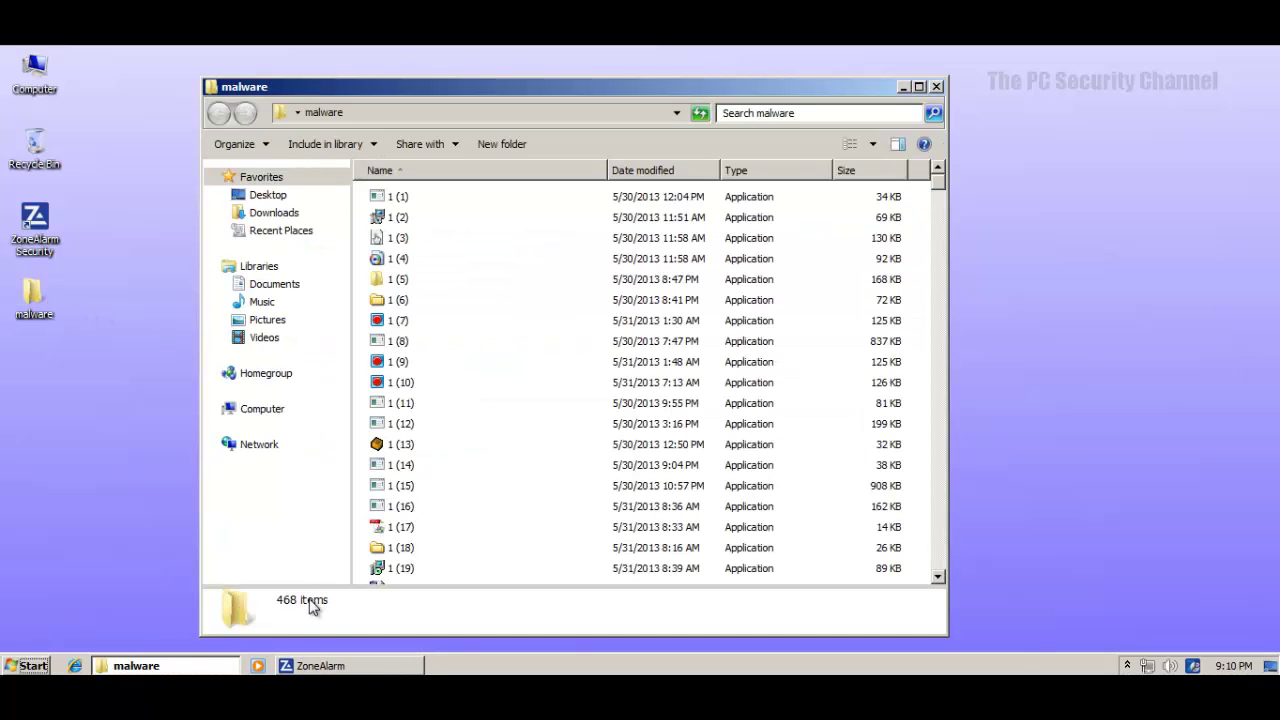
{"action": "left_click", "coordinate": [936, 87]}
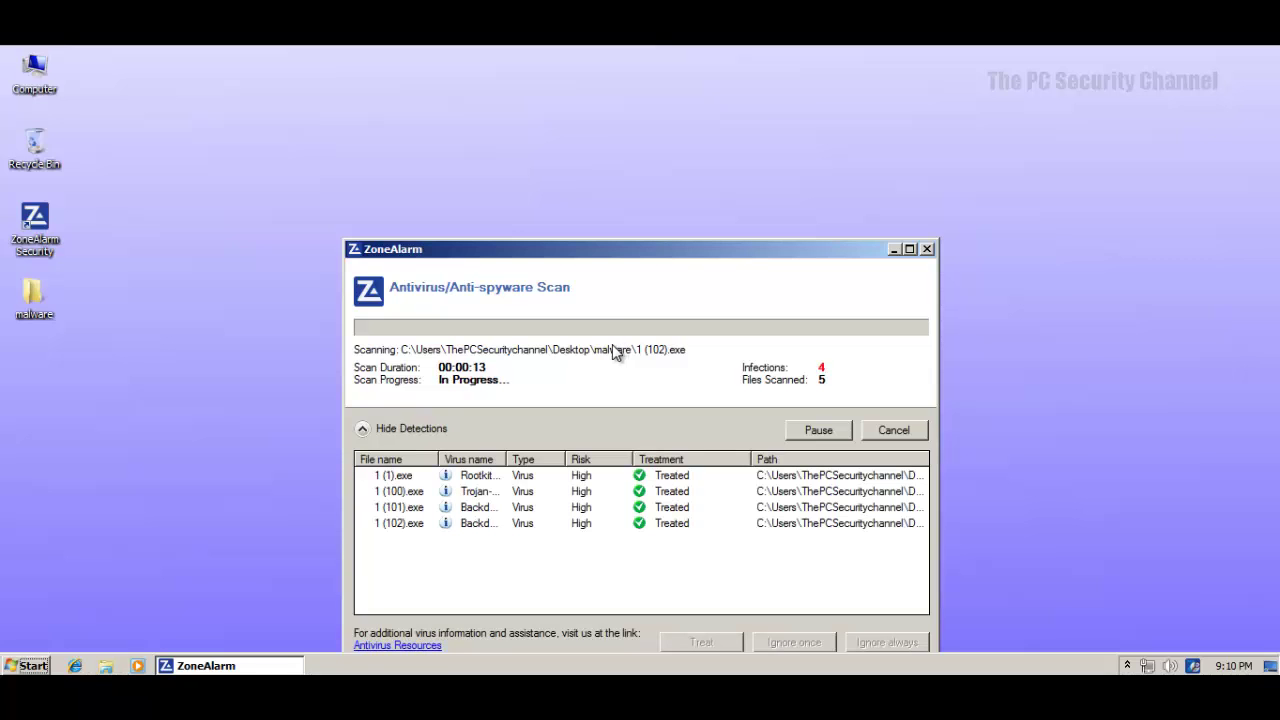
{"action": "left_click_drag", "start_coordinate": [673, 256], "coordinate": [663, 150]}
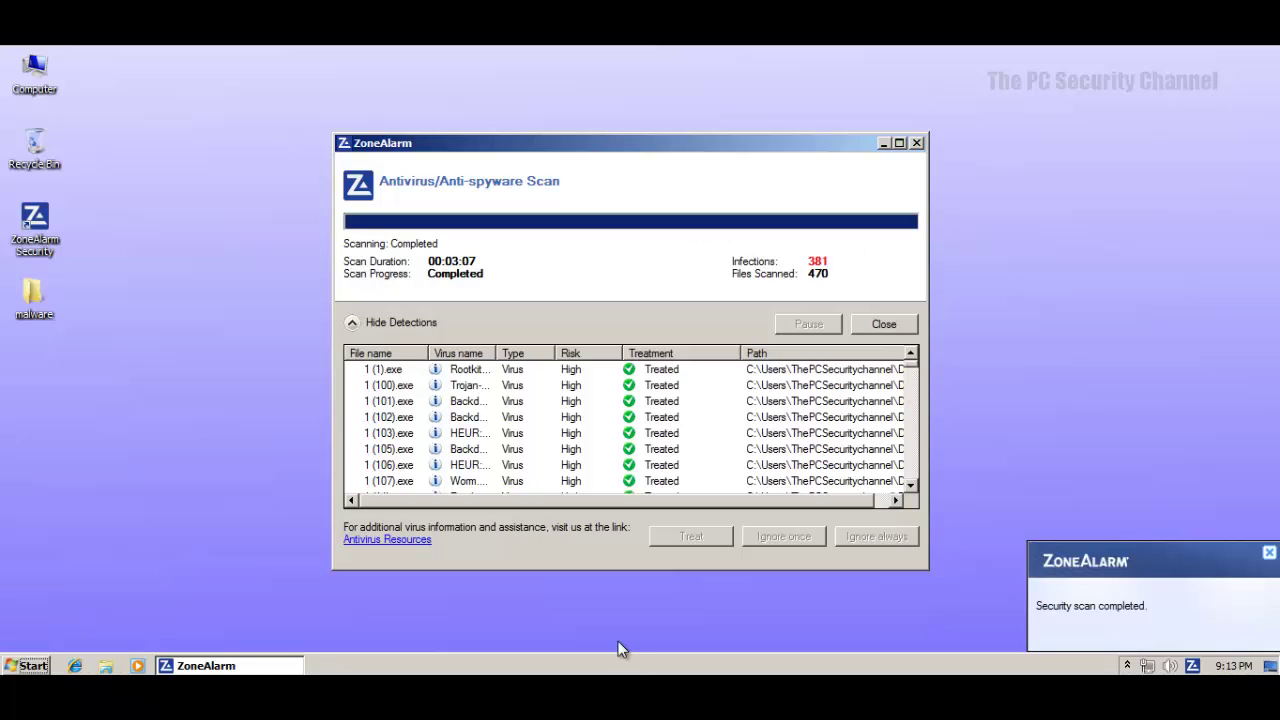
{"action": "left_click", "coordinate": [1269, 554]}
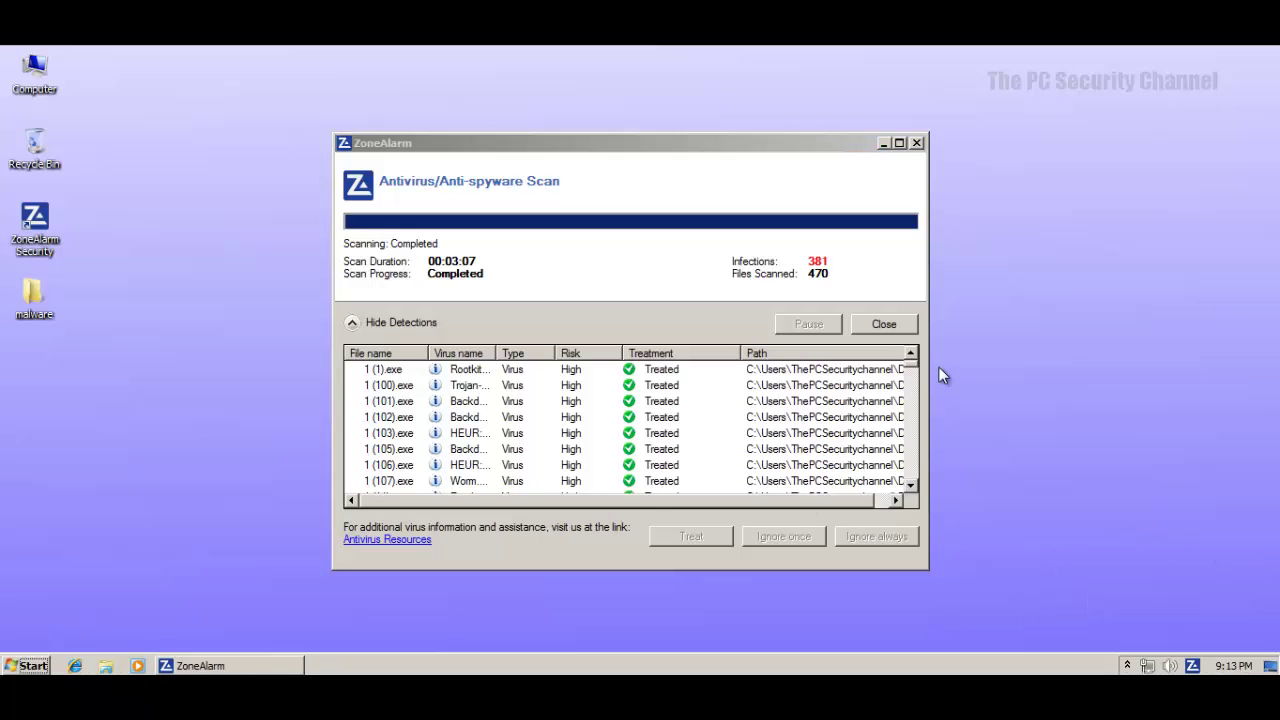
{"action": "left_click_drag", "start_coordinate": [910, 366], "coordinate": [840, 349]}
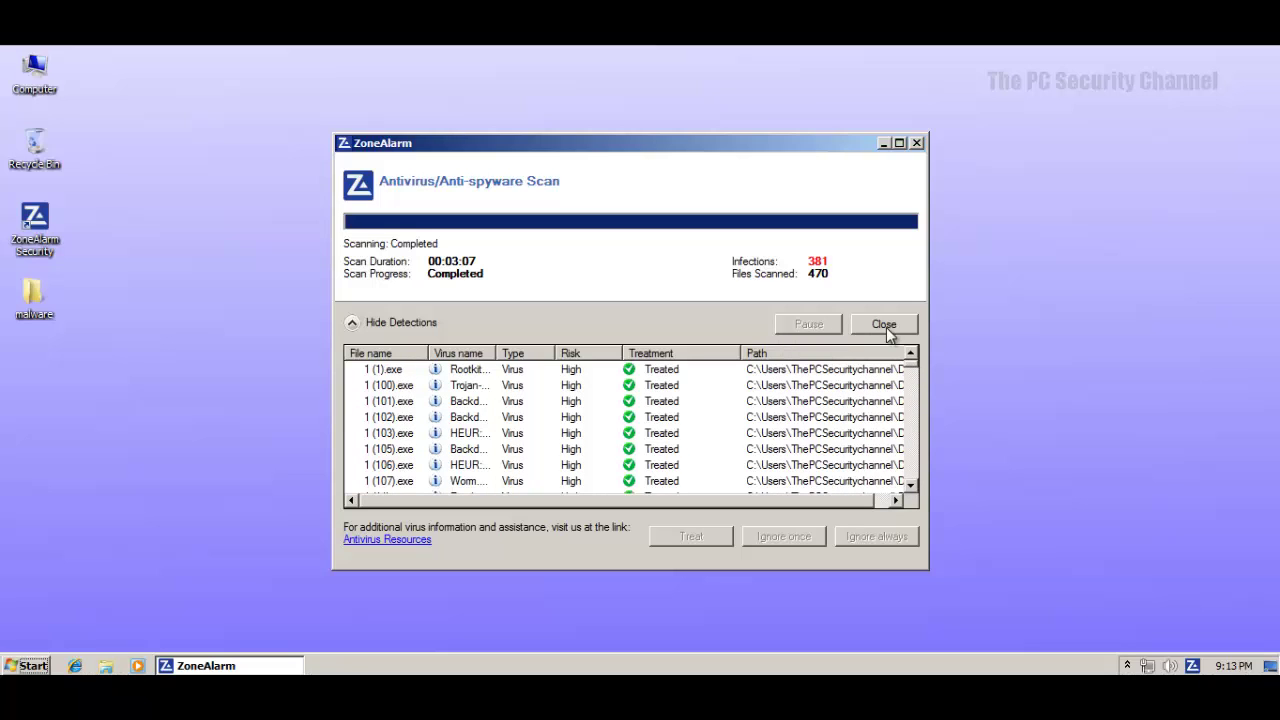
Close the scan results and open the malware folder, now holding 93 items.
{"action": "left_click", "coordinate": [884, 325]}
{"action": "double_click", "coordinate": [16, 313]}
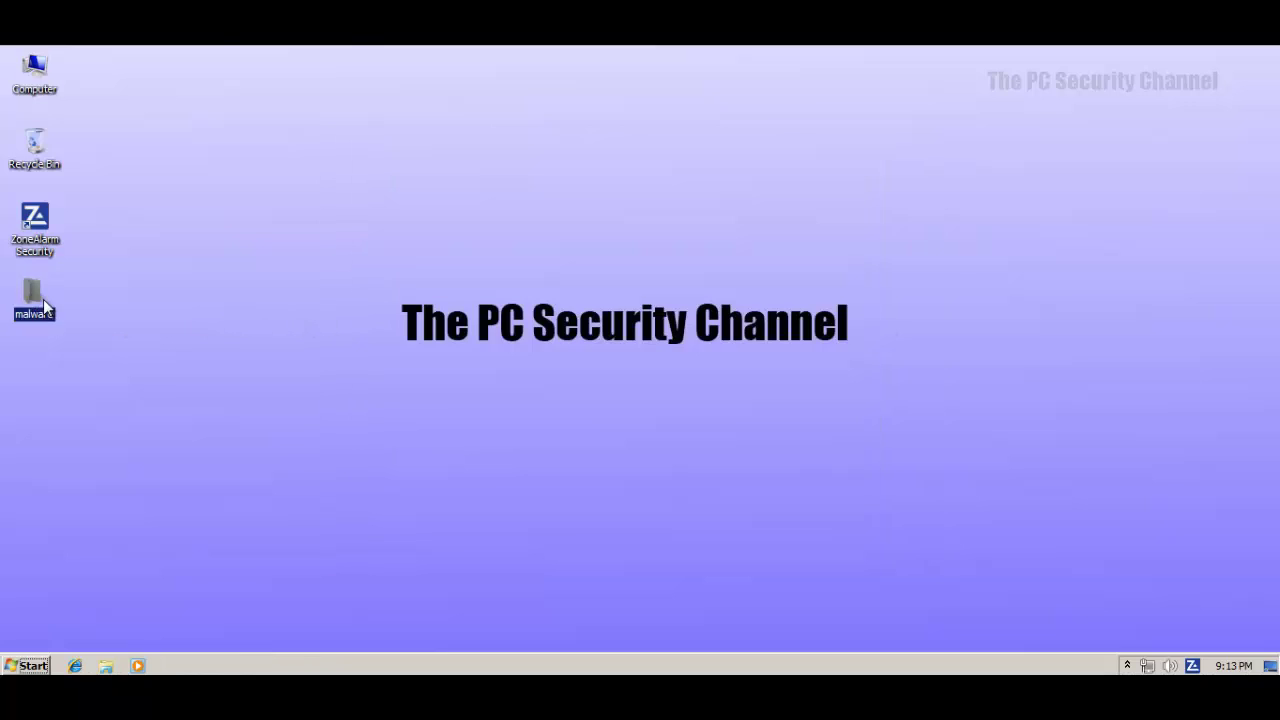
{"action": "left_click_drag", "start_coordinate": [932, 224], "coordinate": [943, 567]}
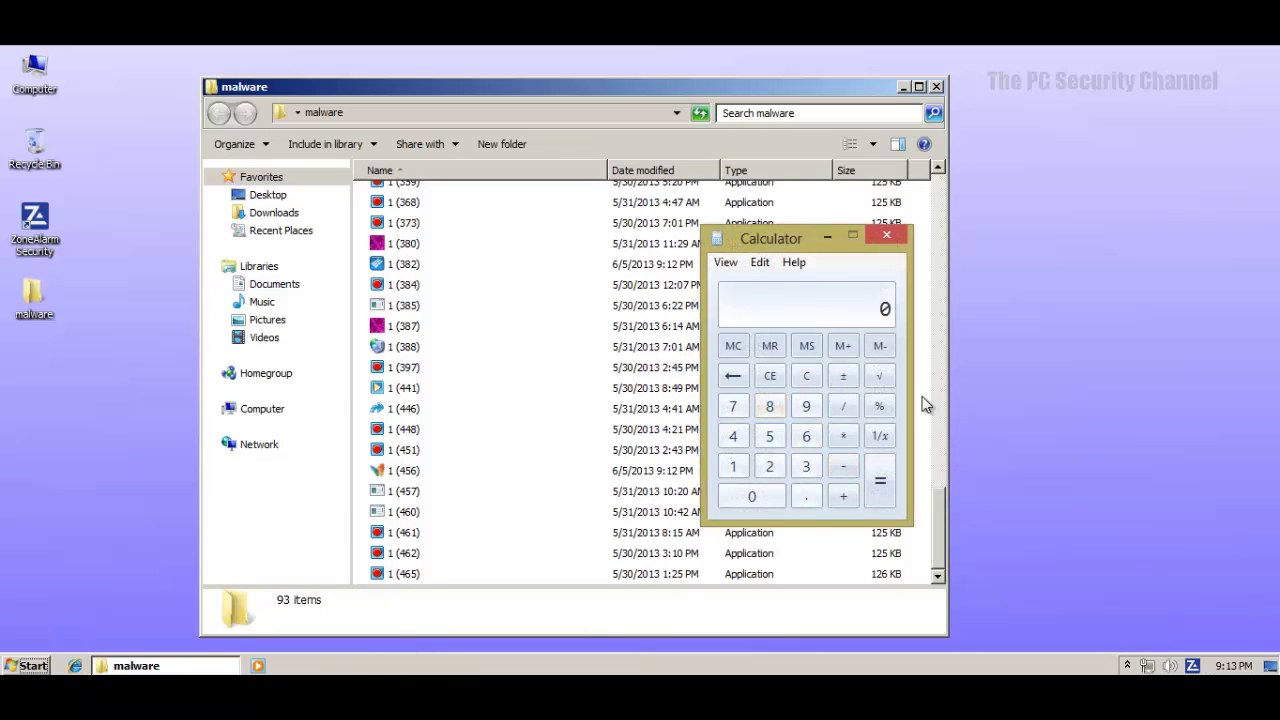
Compute (468-93)/468 in Calculator, about 0.80 of the samples removed.
{"action": "type", "text": "68"}
{"action": "key", "text": "minus"}
{"action": "type", "text": "93"}
{"action": "key", "text": "Return"}
{"action": "key", "text": "slash"}
{"action": "type", "text": "468"}
{"action": "key", "text": "Return"}
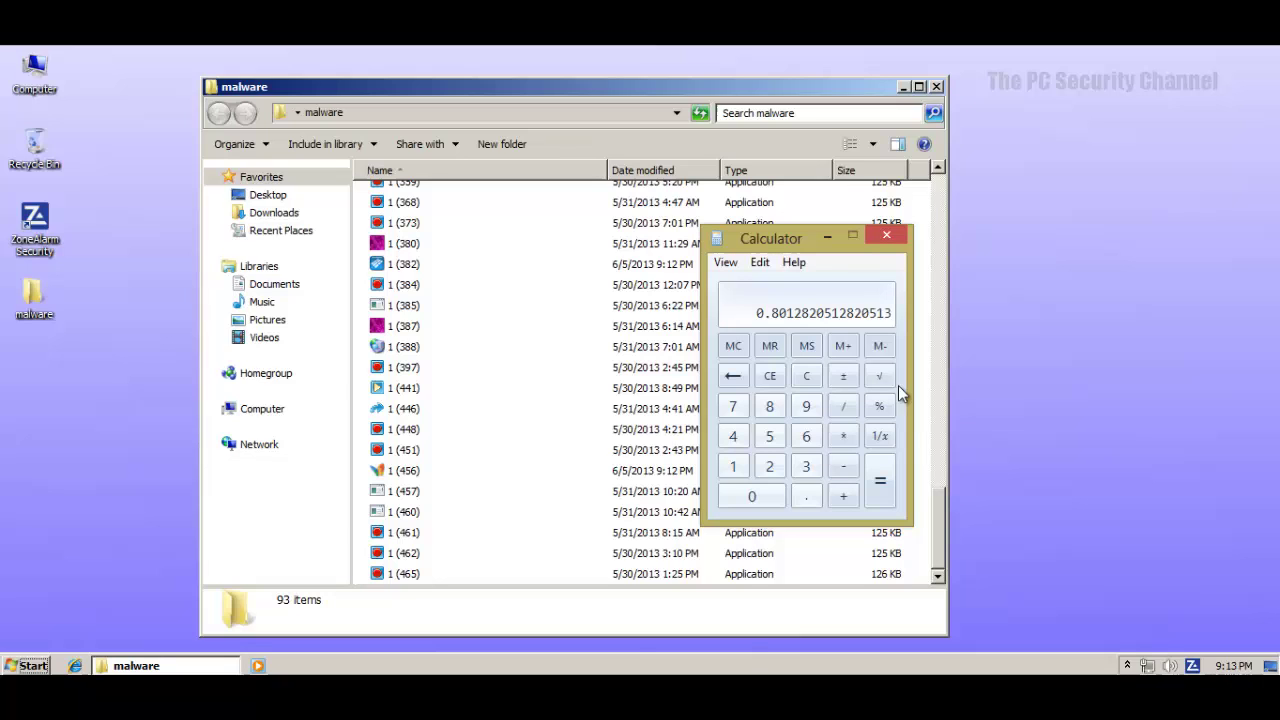
{"action": "left_click", "coordinate": [892, 233]}
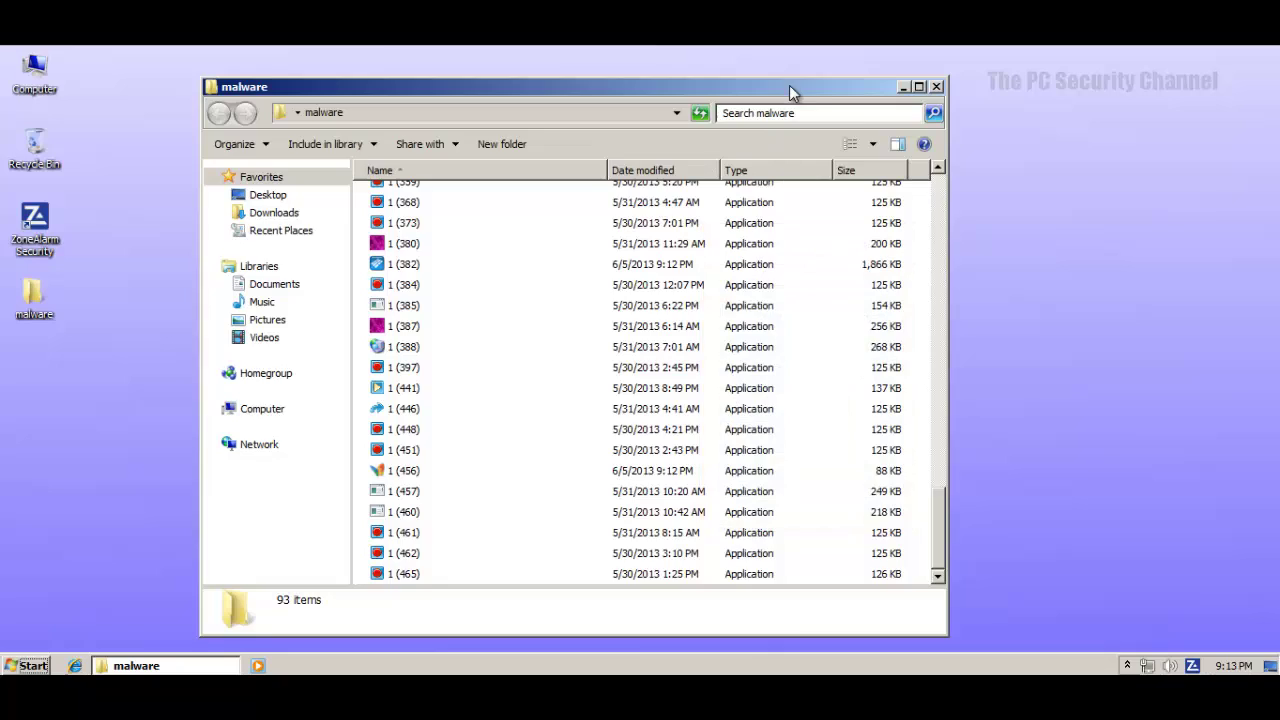
Reposition the malware folder window and scroll its file list to the top.
{"action": "left_click_drag", "start_coordinate": [789, 85], "coordinate": [815, 73]}
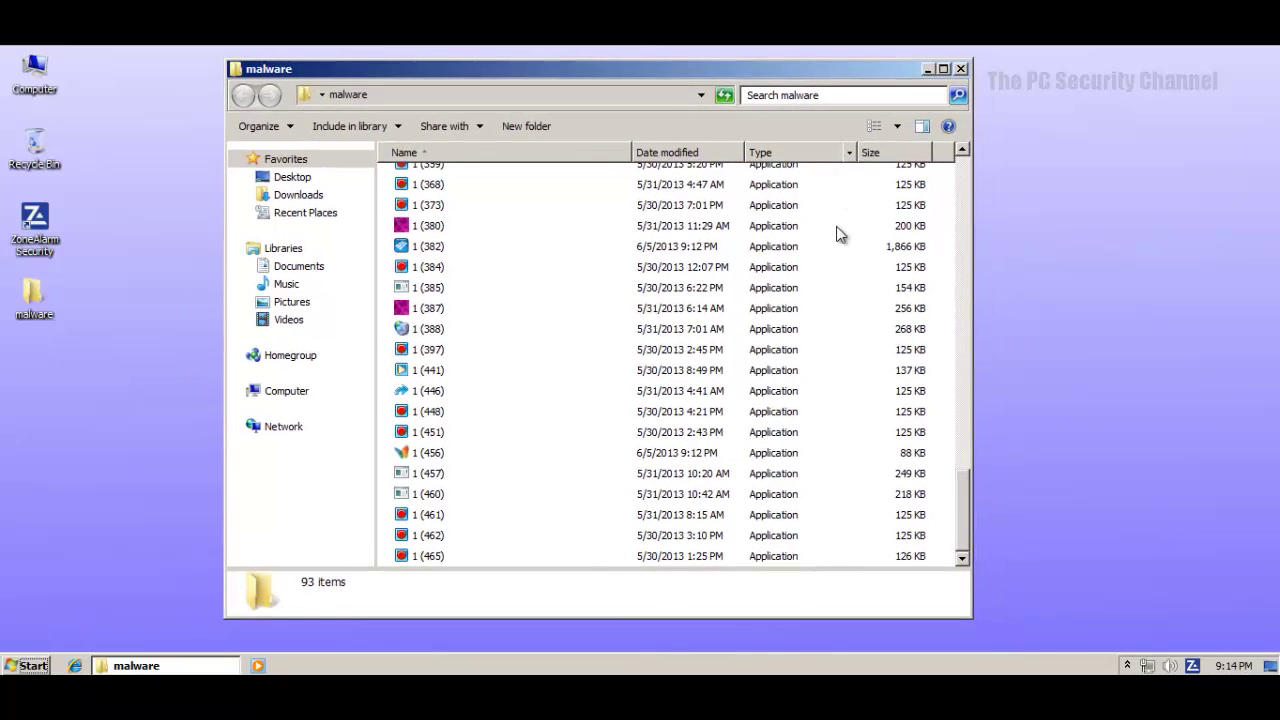
{"action": "scroll", "coordinate": [847, 340], "scroll_direction": "up", "scroll_amount": 7}
{"action": "scroll", "coordinate": [847, 340], "scroll_direction": "up", "scroll_amount": 14}
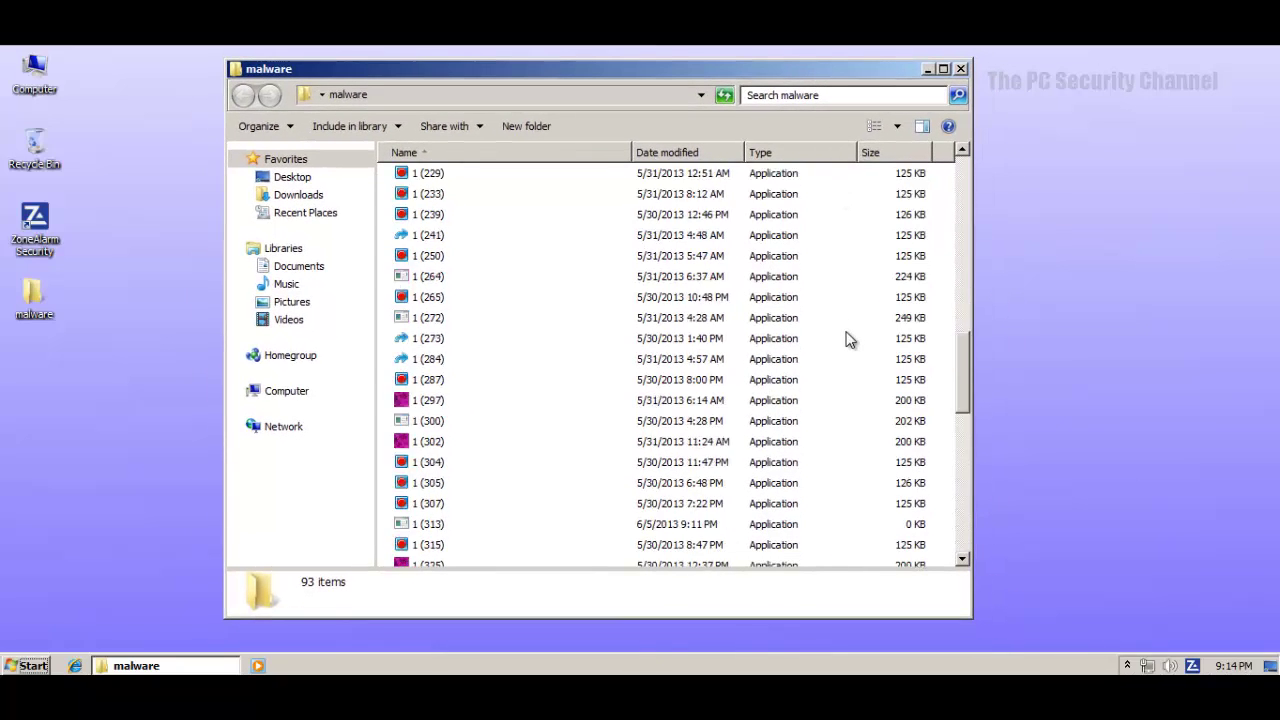
{"action": "scroll", "coordinate": [847, 340], "scroll_direction": "up", "scroll_amount": 3}
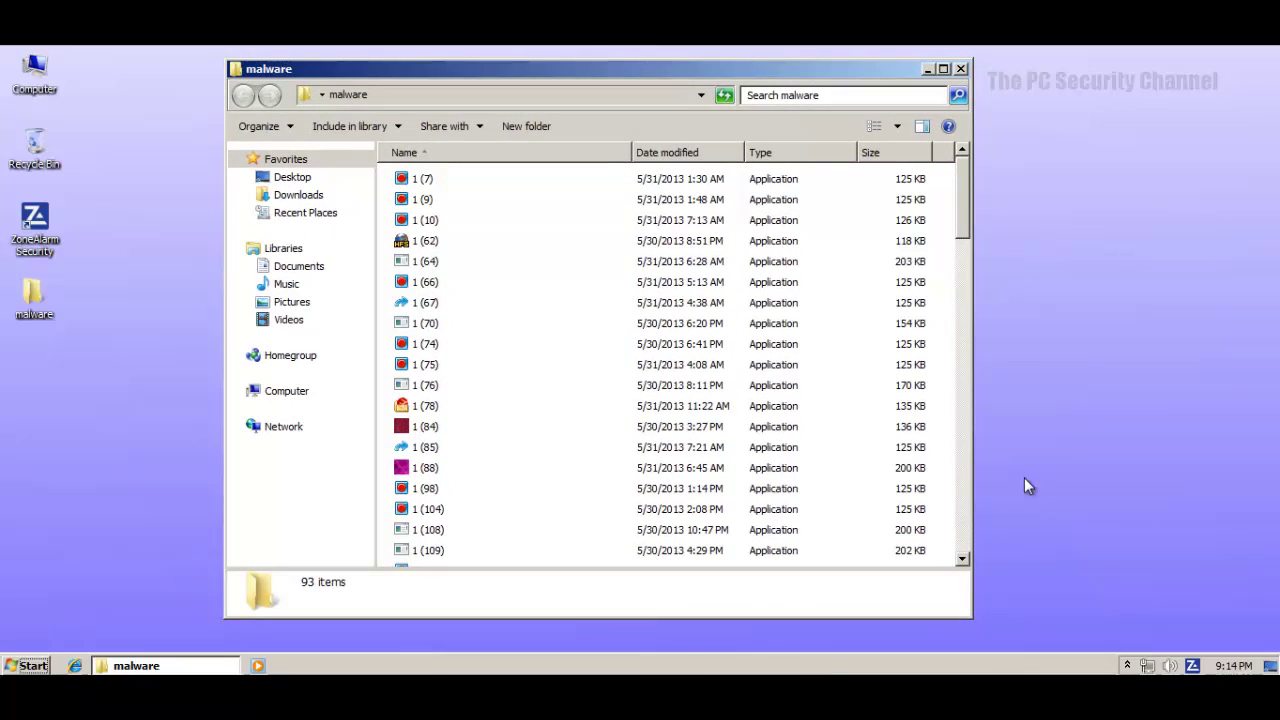
Reopen ZoneAlarm and restore antivirus protection to Protected.
{"action": "double_click", "coordinate": [1195, 667]}
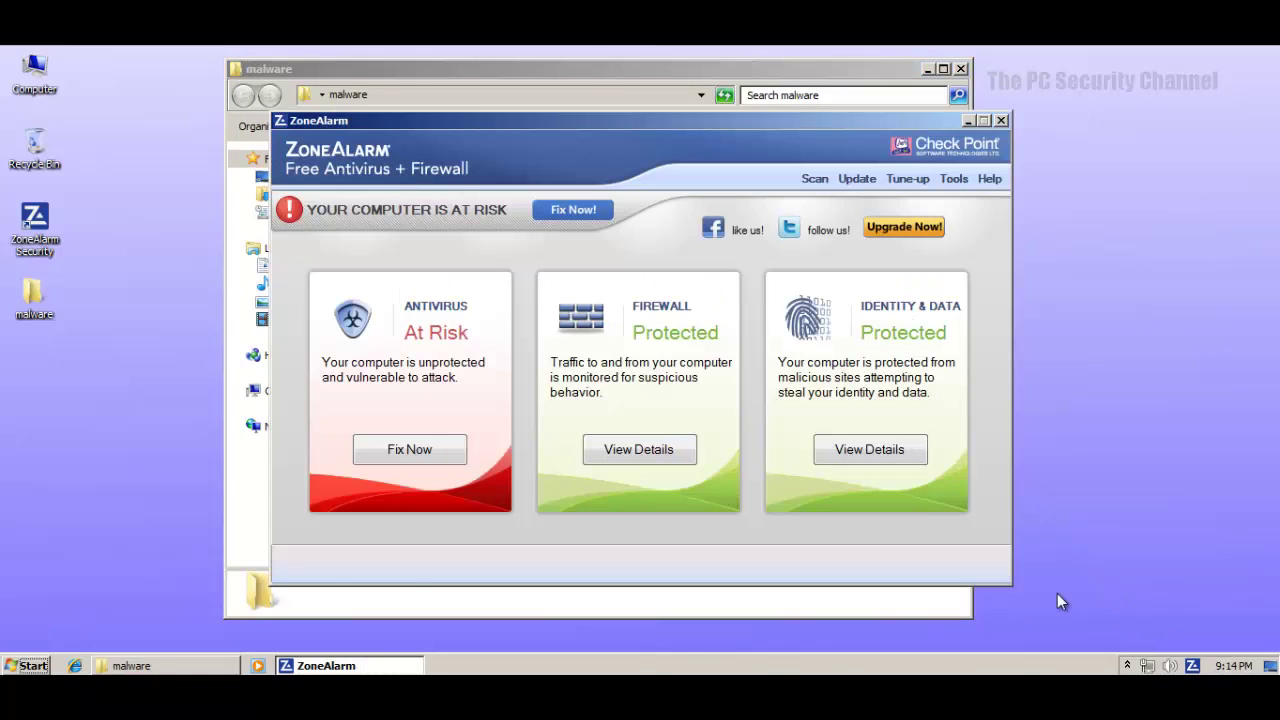
{"action": "left_click", "coordinate": [408, 458]}
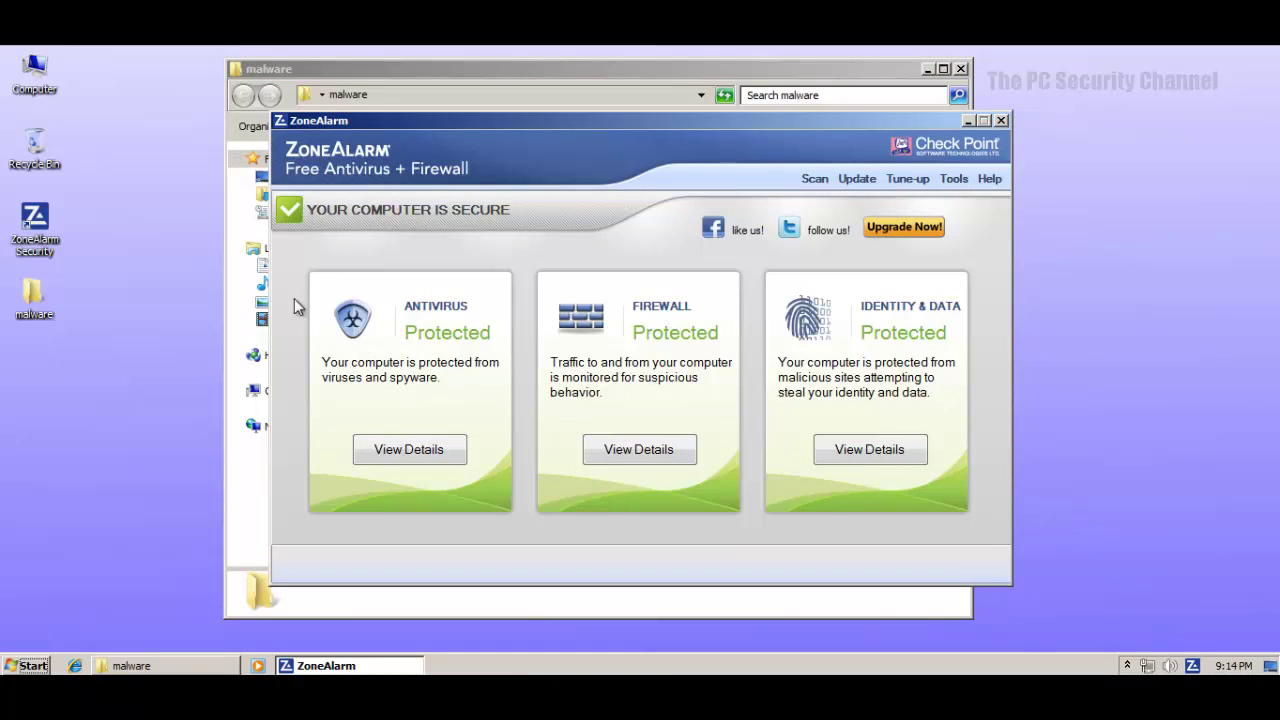
{"action": "left_click", "coordinate": [650, 446]}
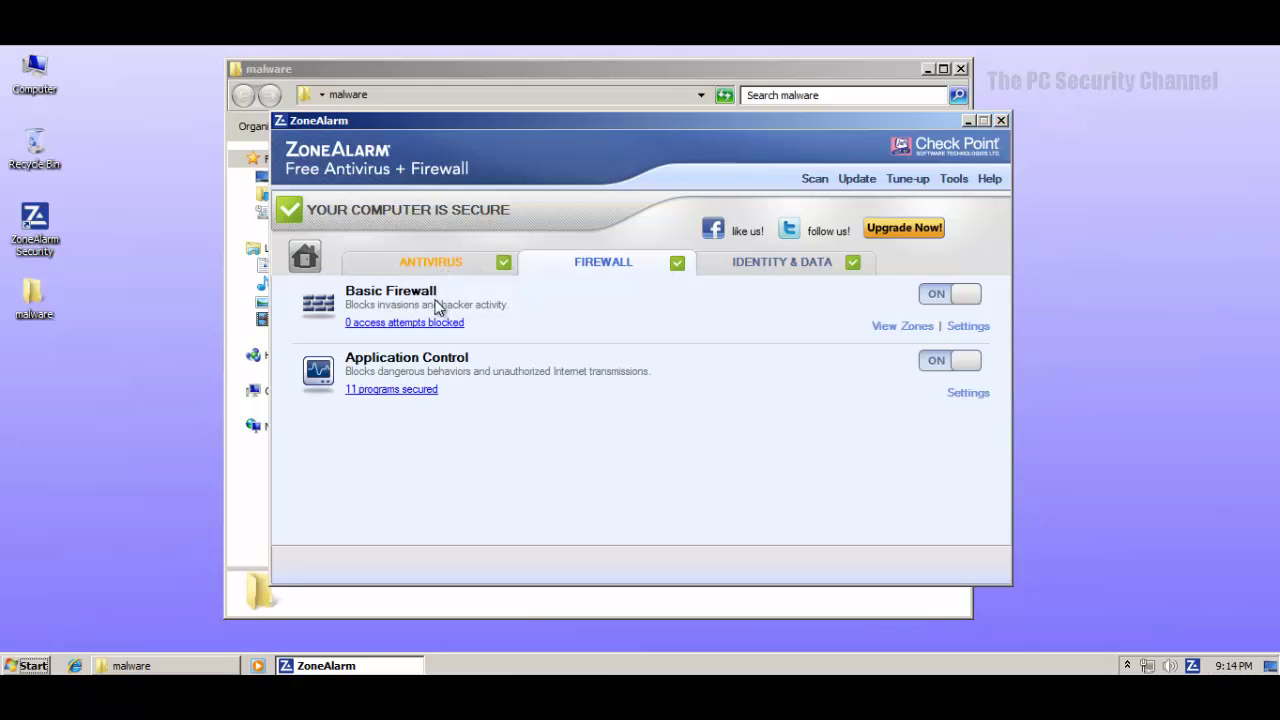
Review the Antivirus, Basic Firewall and Identity & Data pages, then close ZoneAlarm and run sample 1 (7).
{"action": "left_click", "coordinate": [427, 265]}
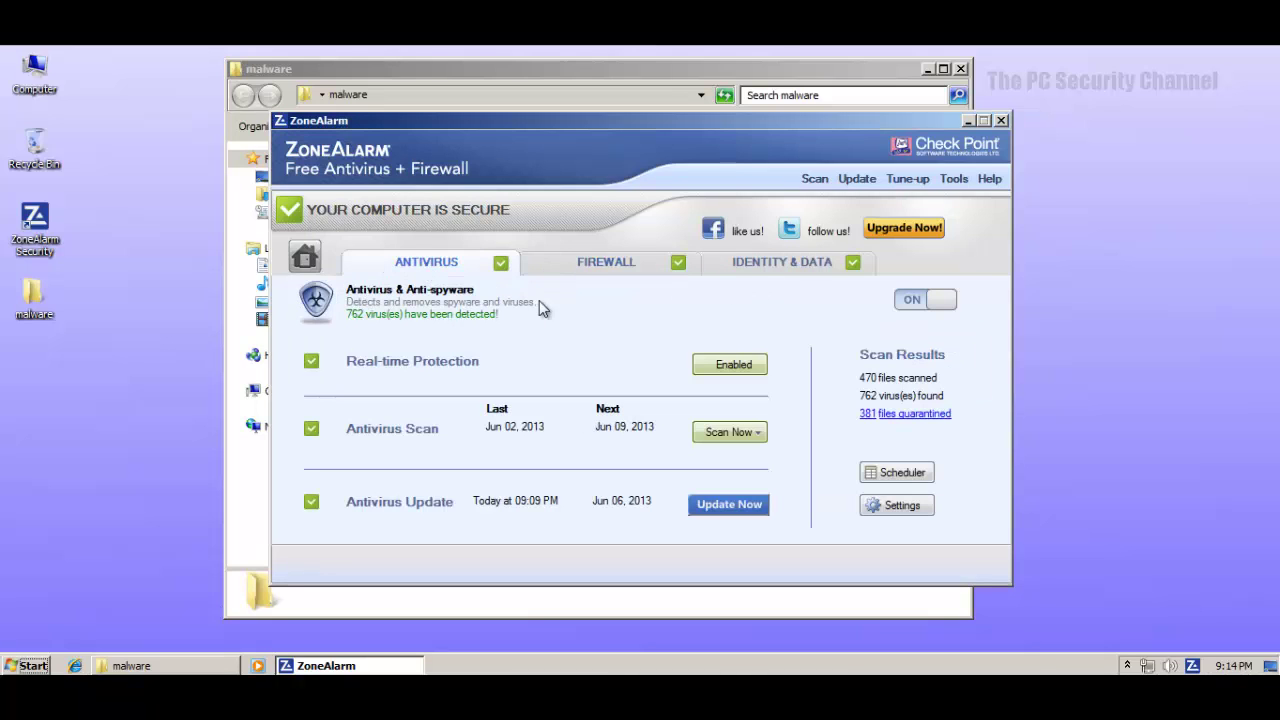
{"action": "left_click", "coordinate": [592, 268]}
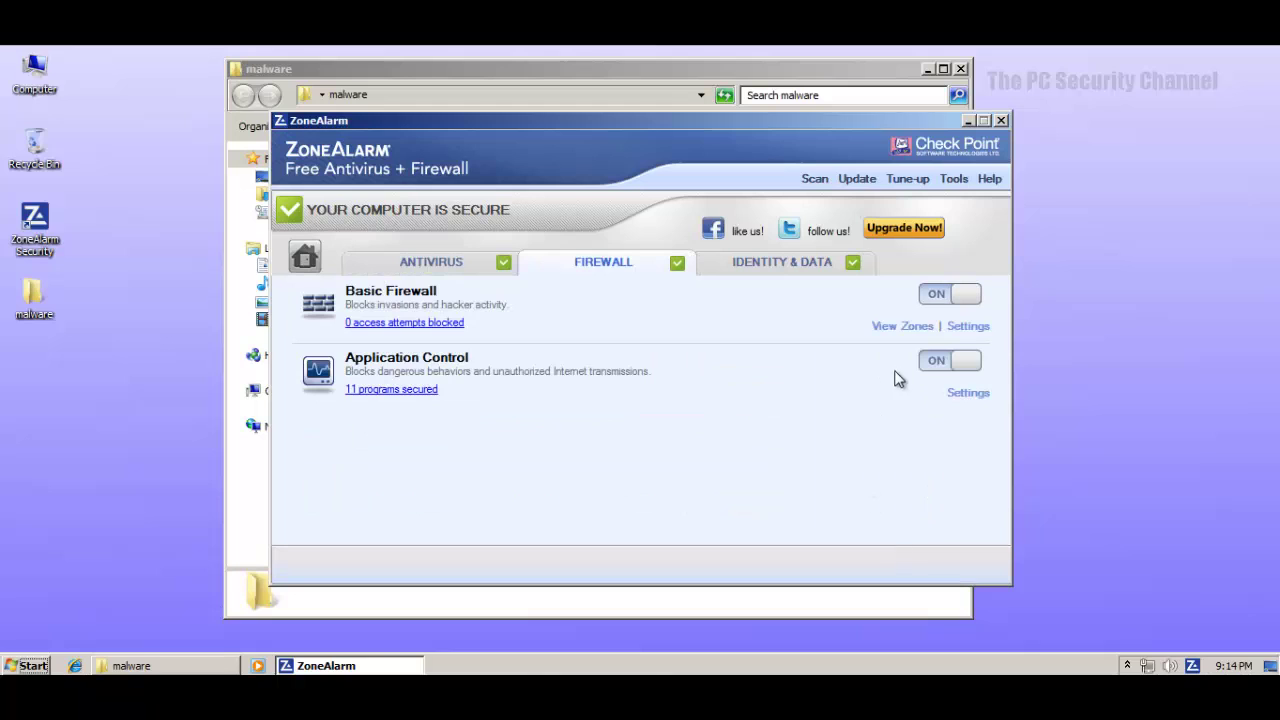
{"action": "left_click", "coordinate": [968, 326]}
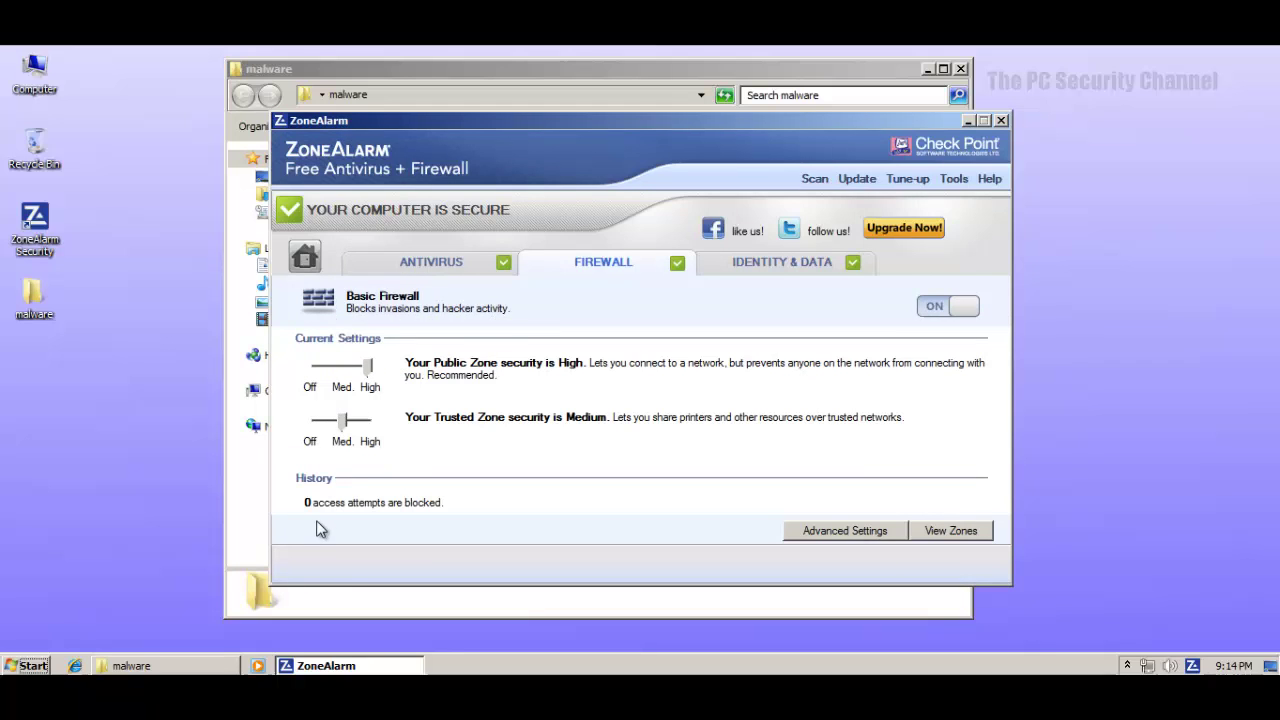
{"action": "left_click", "coordinate": [782, 268]}
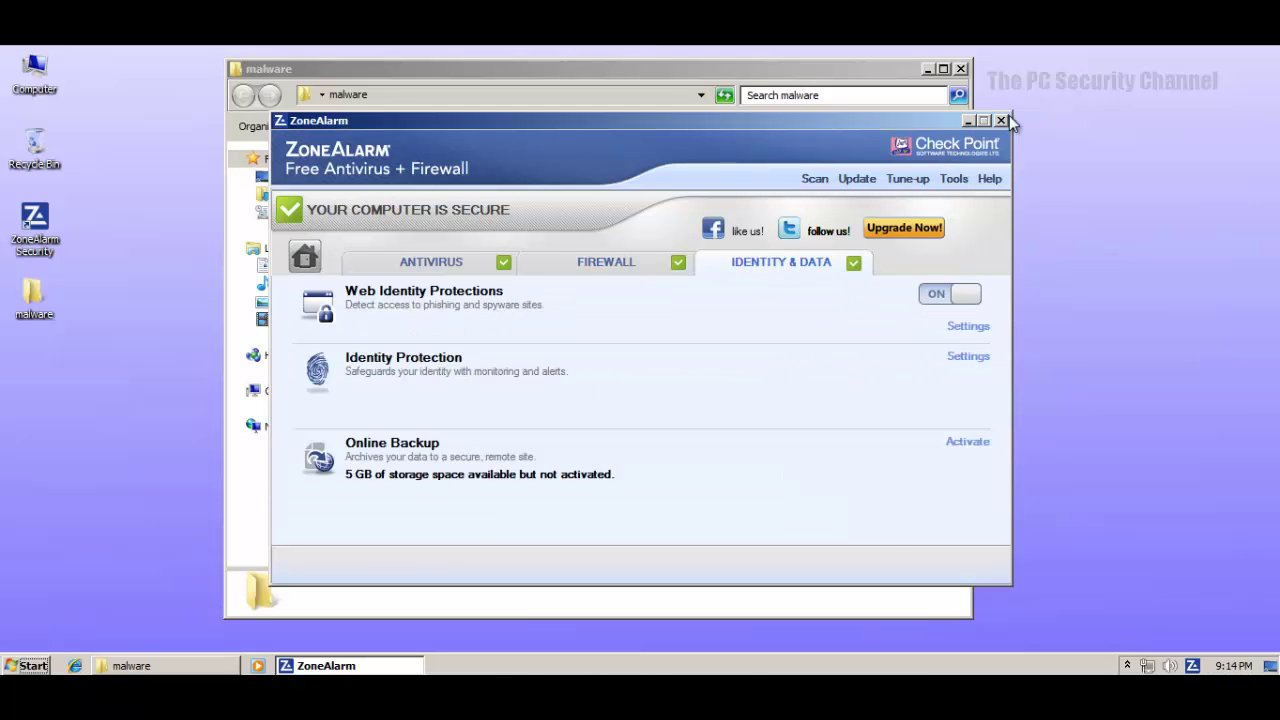
{"action": "left_click", "coordinate": [1005, 120]}
{"action": "double_click", "coordinate": [468, 185]}
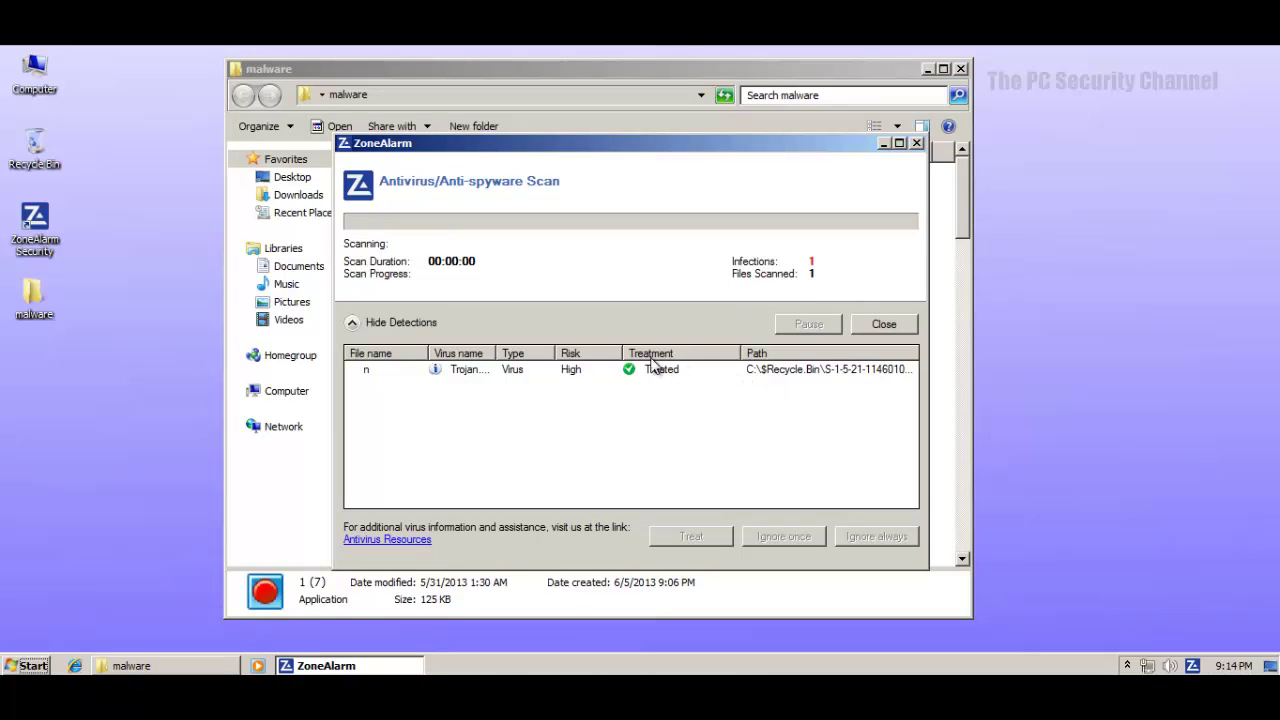
Close the ZoneAlarm scan window and run samples 1 (62) and 1 (64).
{"action": "left_click_drag", "start_coordinate": [495, 353], "coordinate": [631, 353]}
{"action": "left_click", "coordinate": [884, 324]}
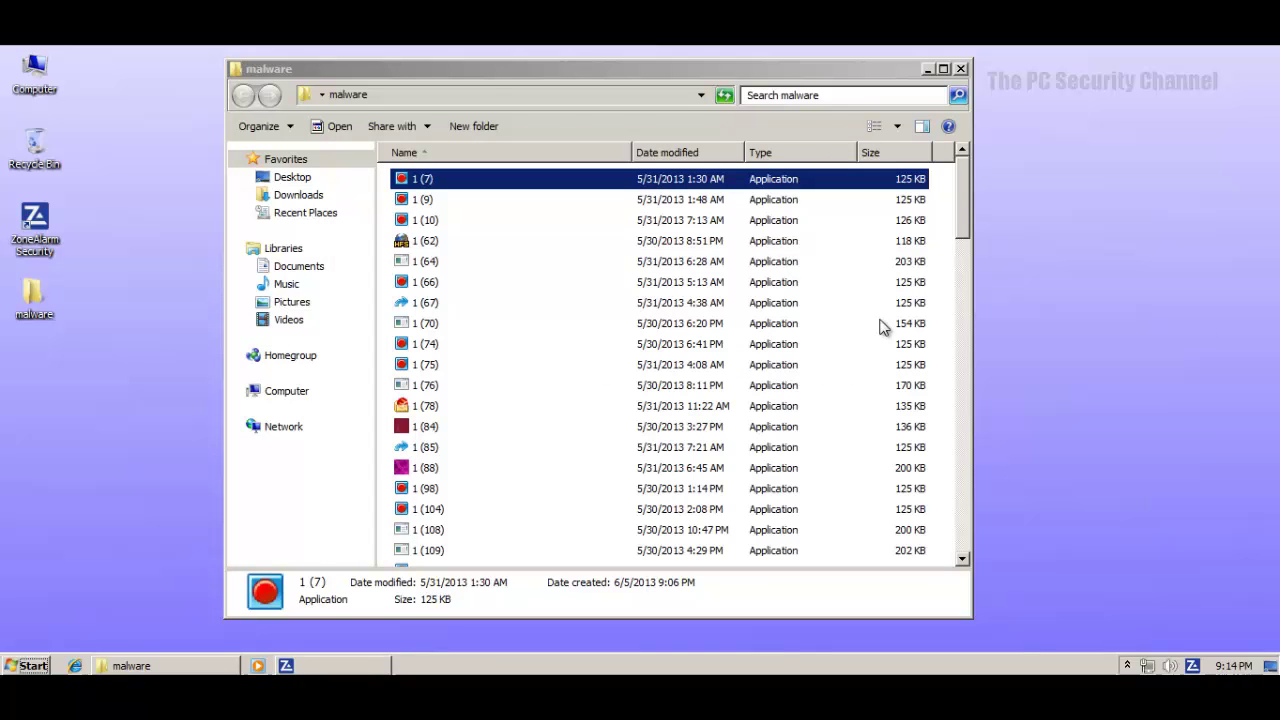
{"action": "left_click", "coordinate": [535, 206]}
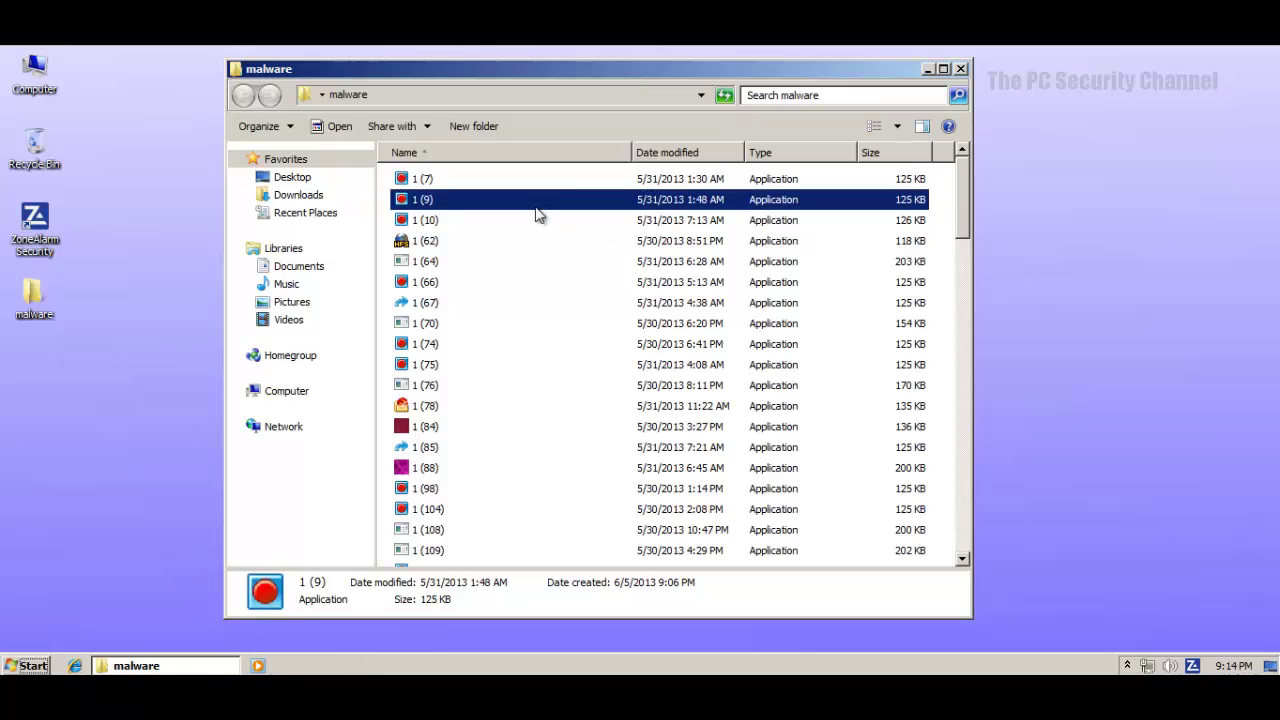
{"action": "left_click", "coordinate": [436, 222]}
{"action": "double_click", "coordinate": [450, 250]}
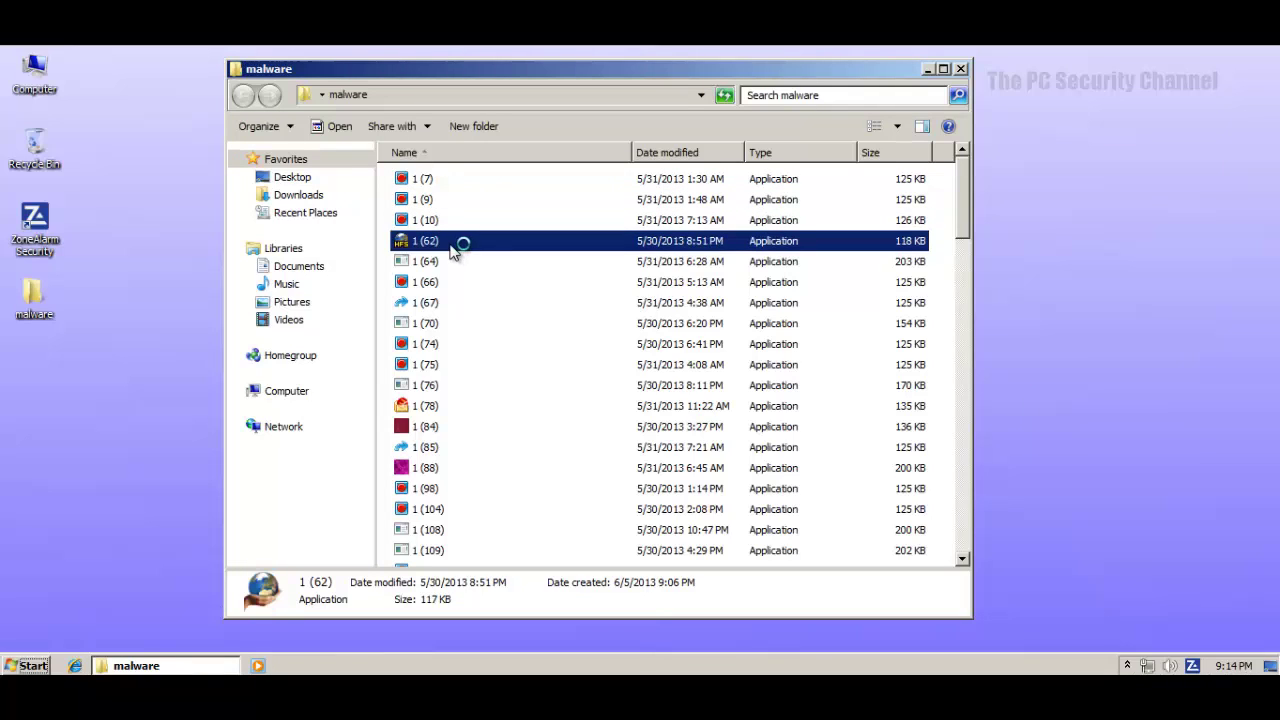
{"action": "double_click", "coordinate": [451, 262]}
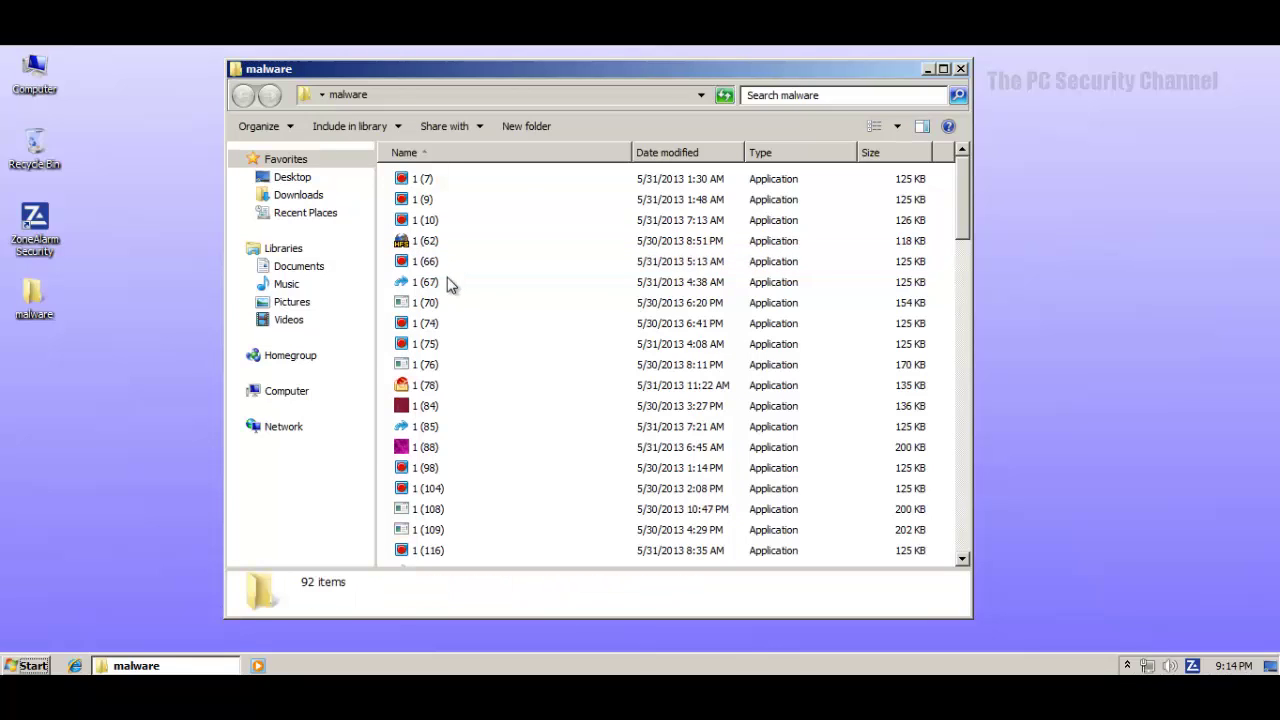
{"action": "scroll", "coordinate": [580, 334], "scroll_direction": "down", "scroll_amount": 1}
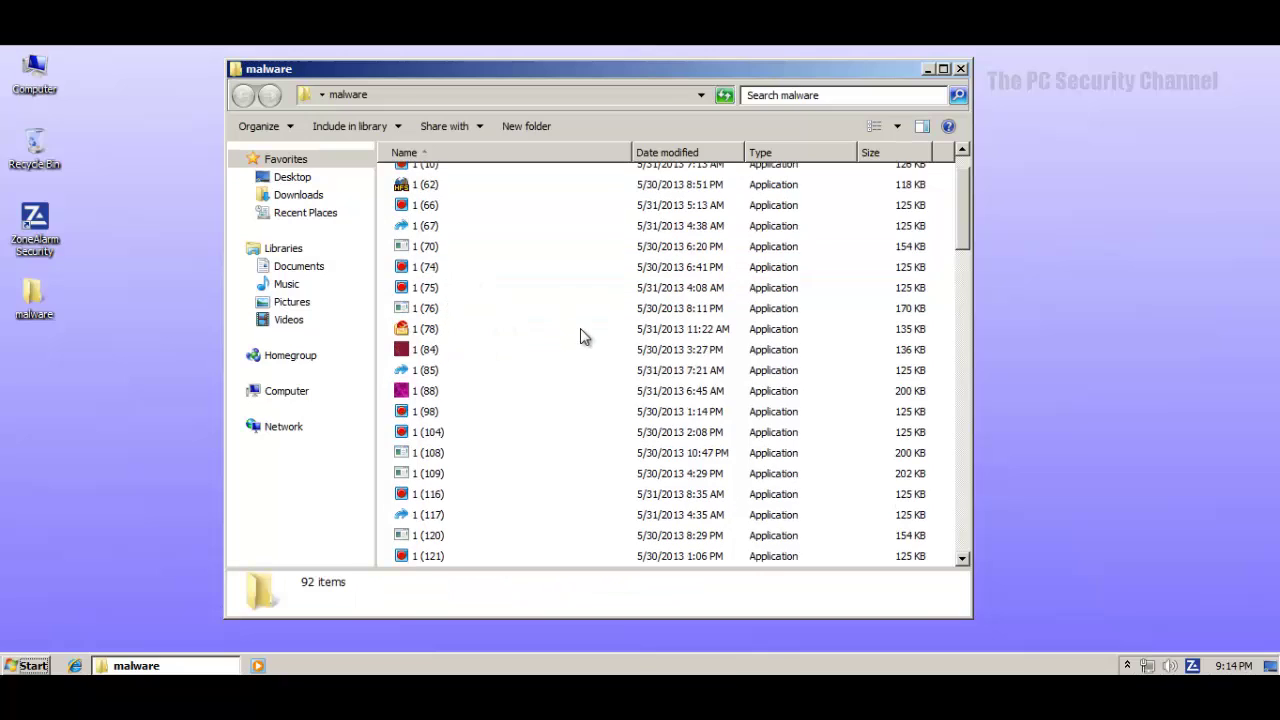
Run samples 1 (70), 1 (67), 1 (66), 1 (74), 1 (75), 1 (76), 1 (78) and 1 (84).
{"action": "double_click", "coordinate": [415, 248]}
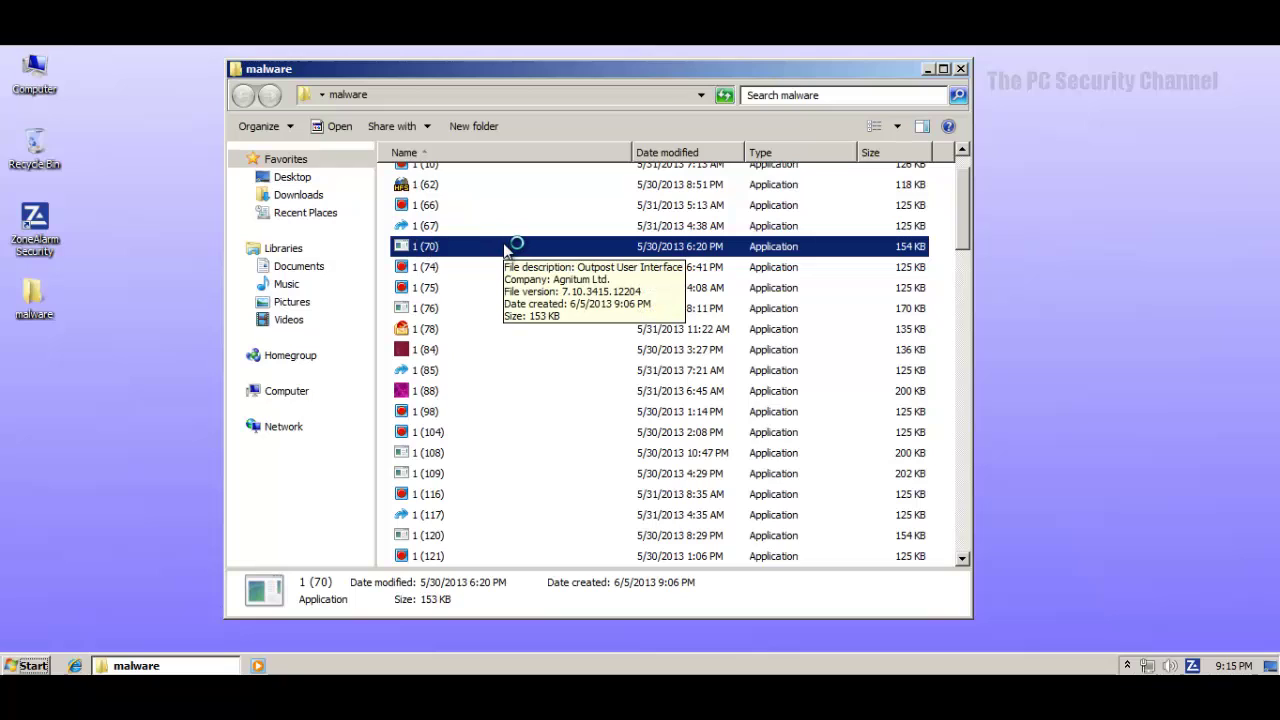
{"action": "double_click", "coordinate": [443, 225]}
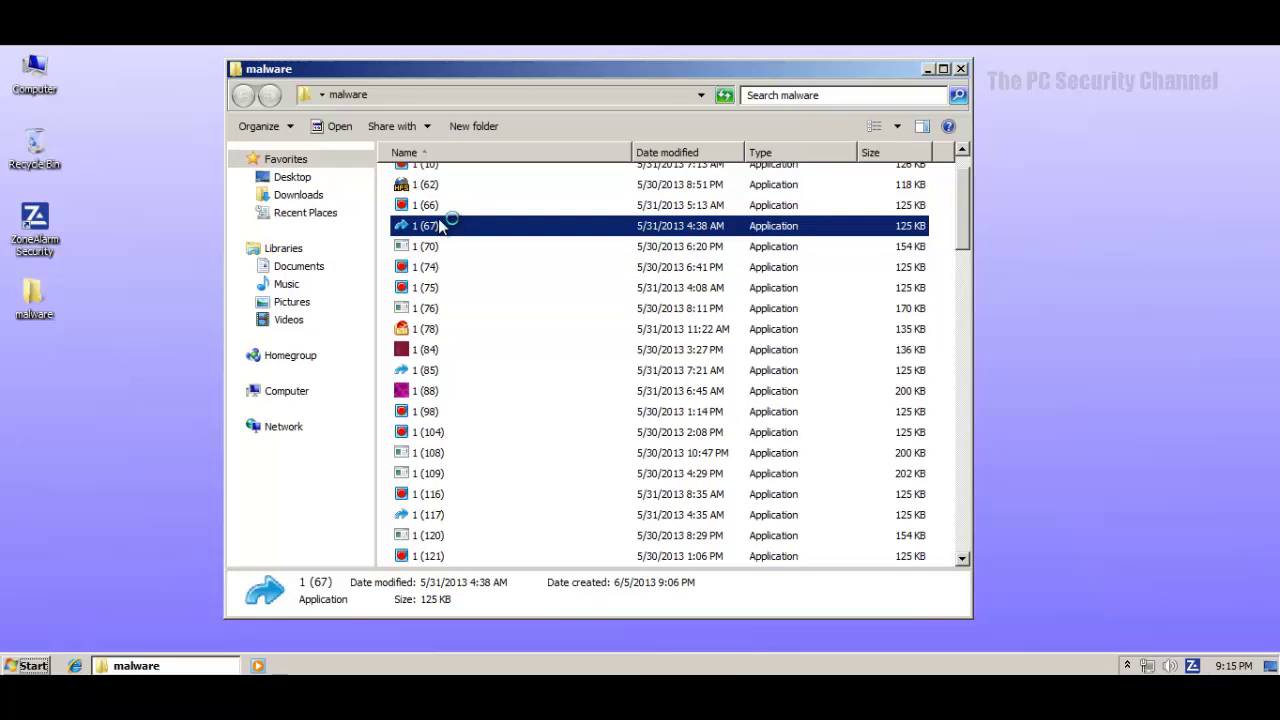
{"action": "double_click", "coordinate": [446, 206]}
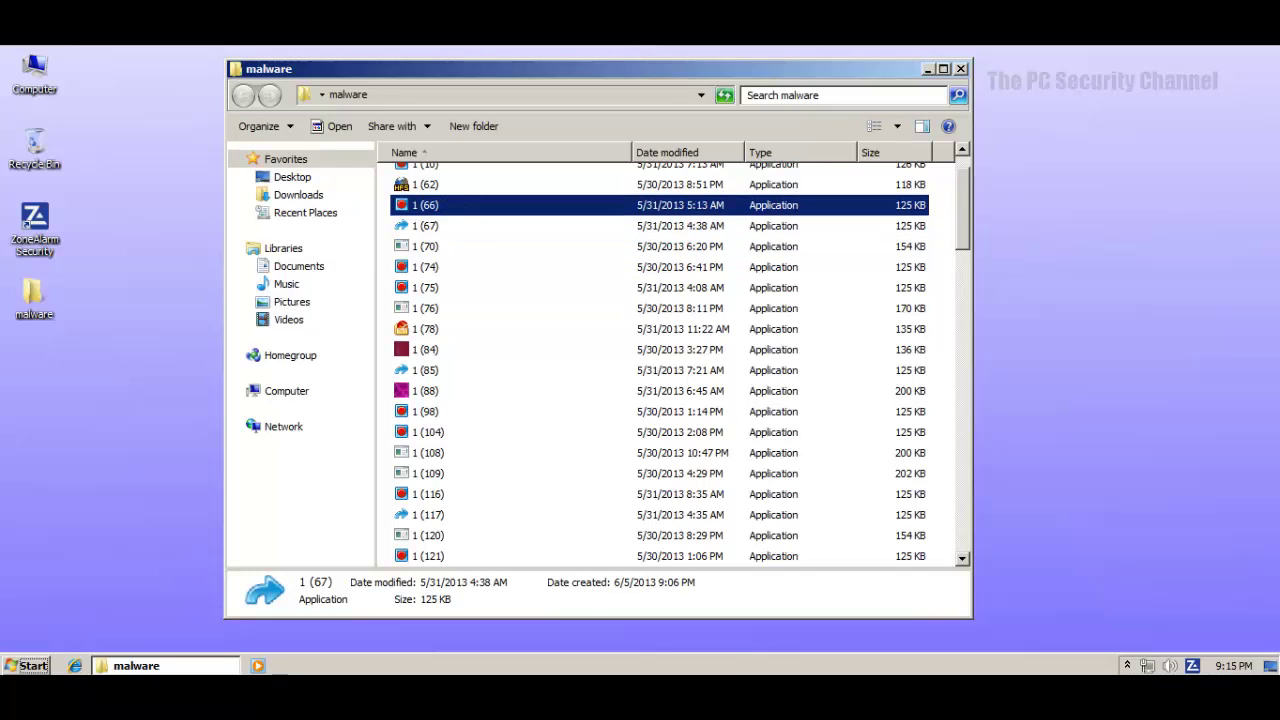
{"action": "double_click", "coordinate": [443, 267]}
{"action": "double_click", "coordinate": [439, 289]}
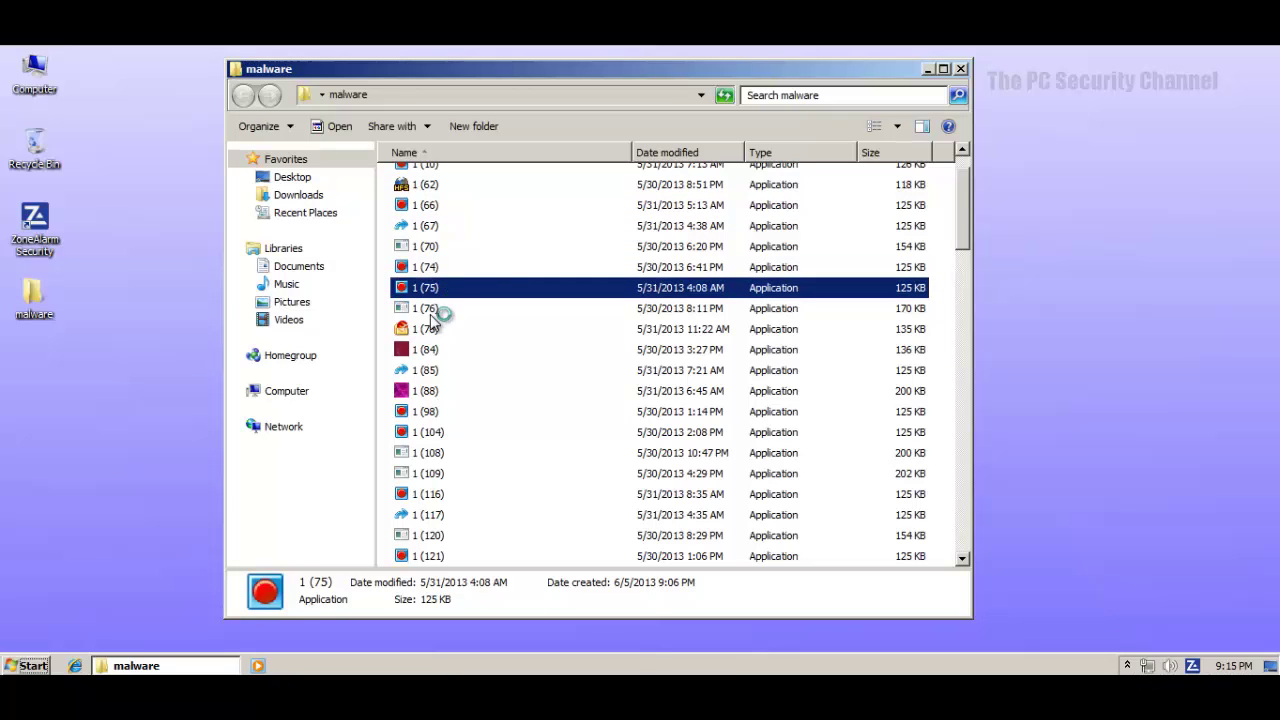
{"action": "double_click", "coordinate": [433, 309]}
{"action": "double_click", "coordinate": [428, 327]}
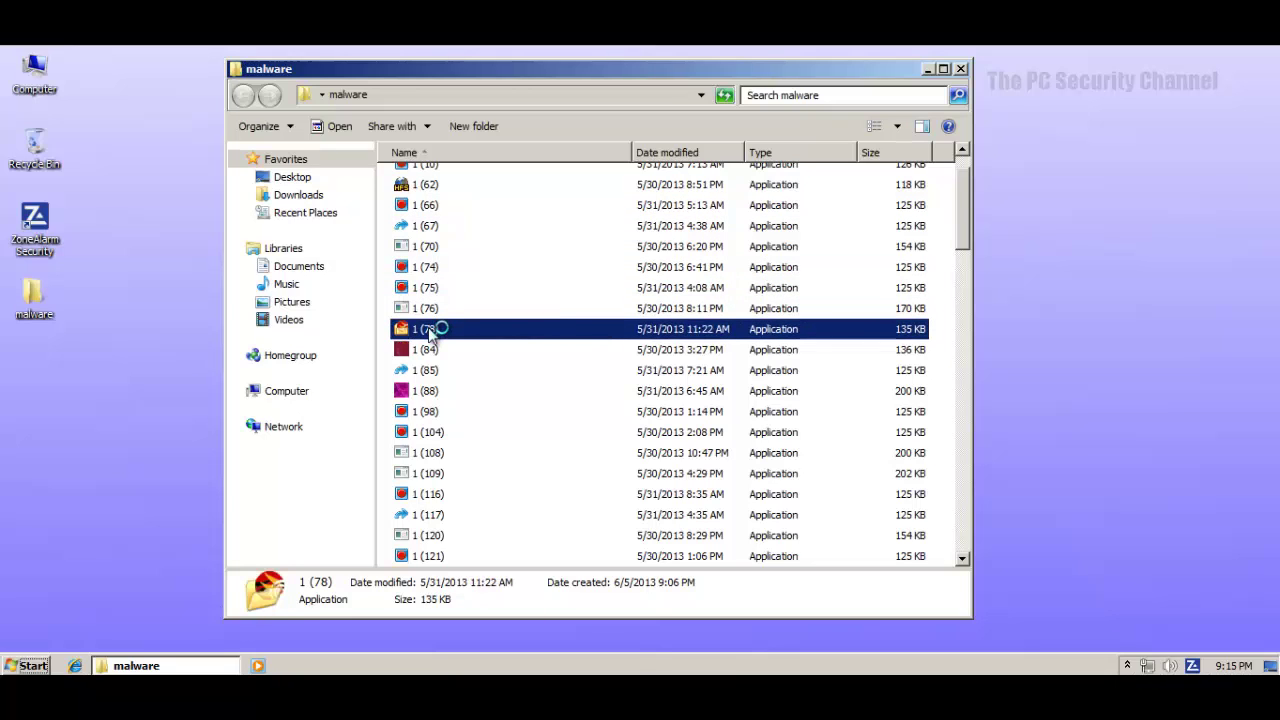
{"action": "double_click", "coordinate": [439, 351]}
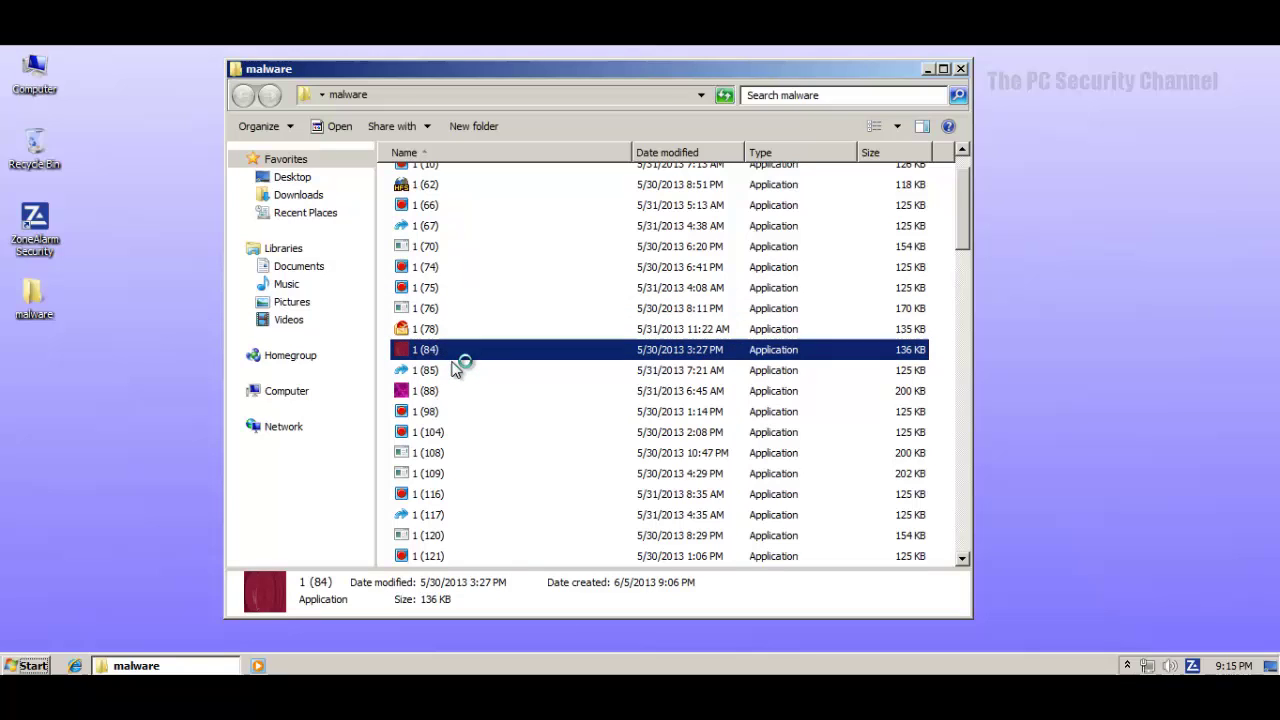
Run samples 1 (108), 1 (132) and 1 (173), then call up Task Manager from the taskbar.
{"action": "scroll", "coordinate": [652, 352], "scroll_direction": "down", "scroll_amount": 2}
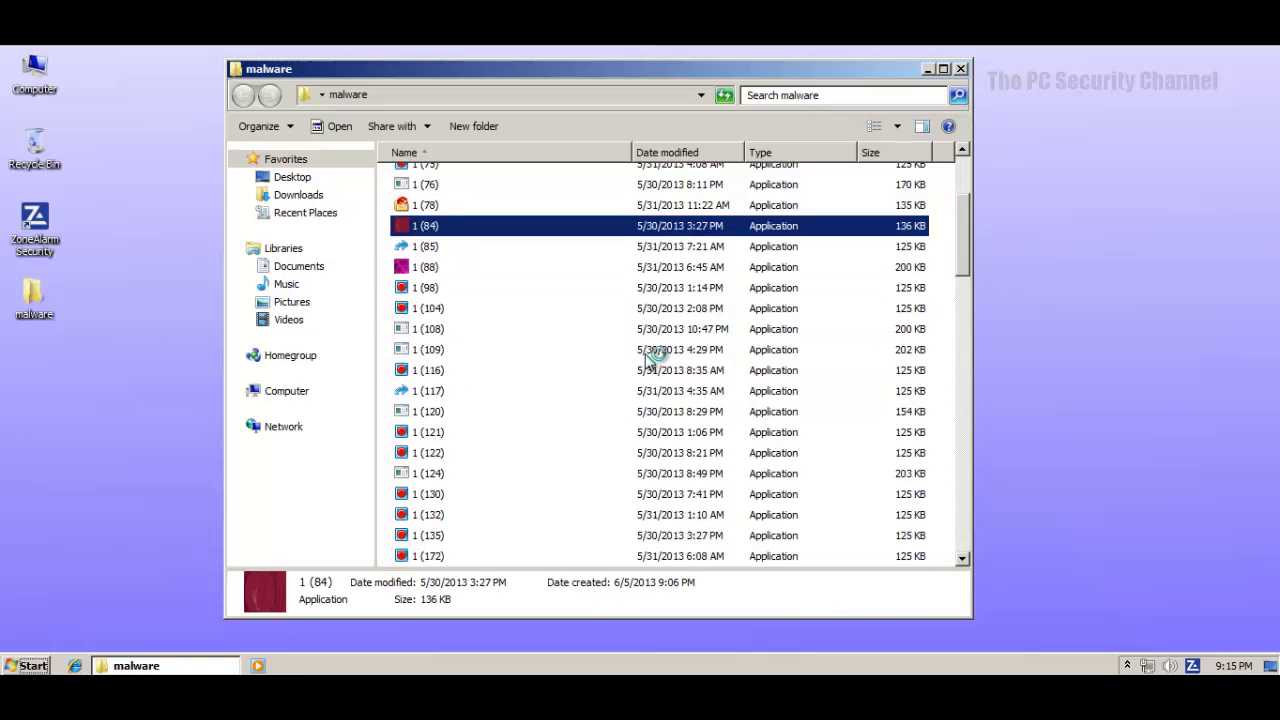
{"action": "double_click", "coordinate": [437, 336]}
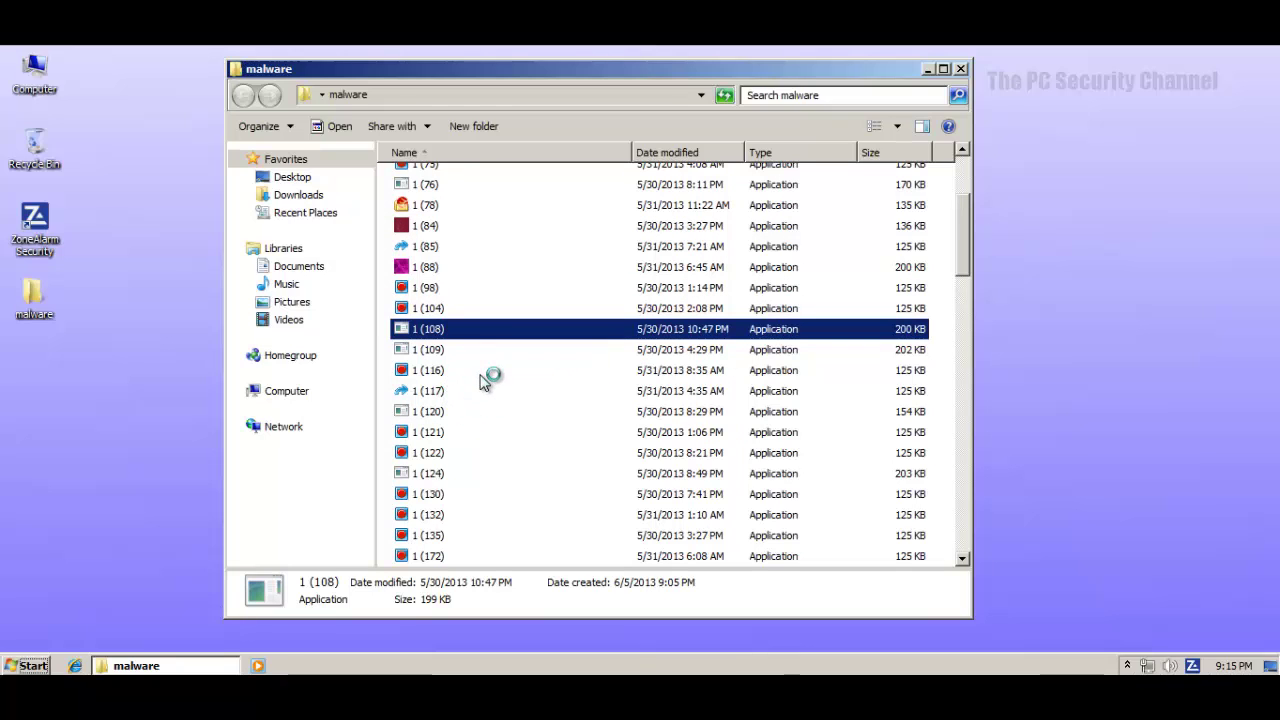
{"action": "scroll", "coordinate": [487, 387], "scroll_direction": "down", "scroll_amount": 2}
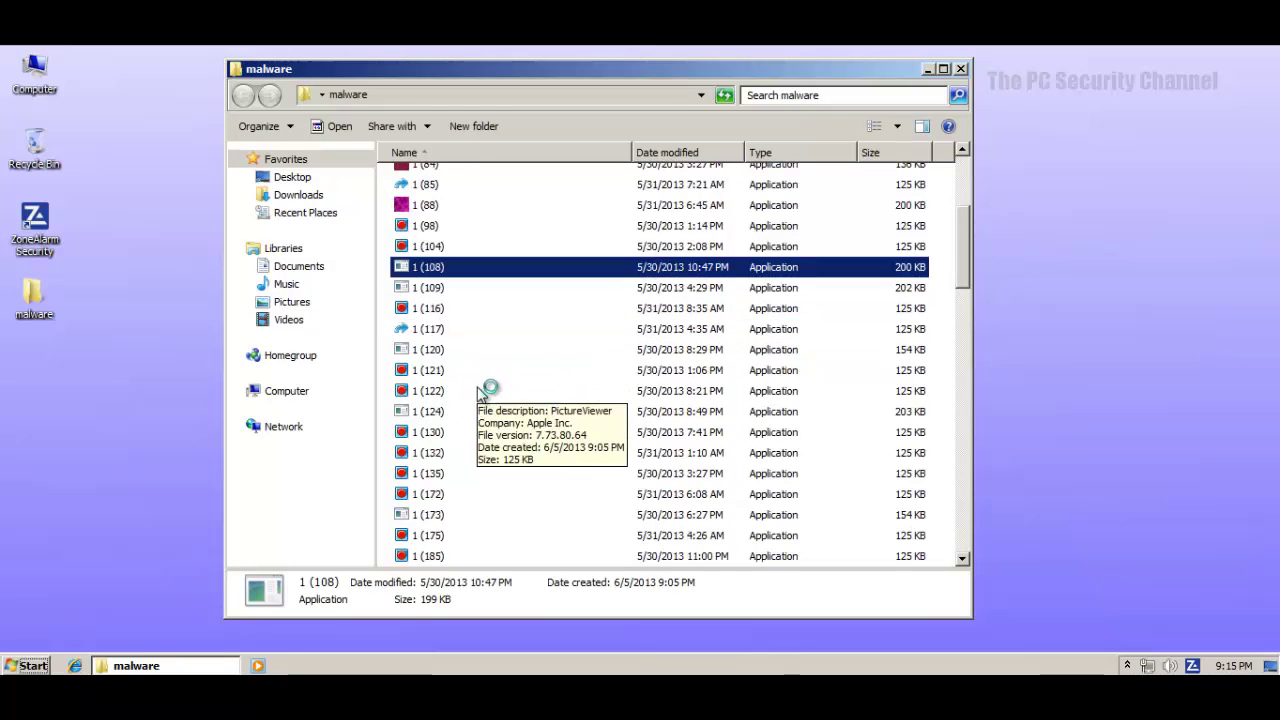
{"action": "double_click", "coordinate": [427, 391]}
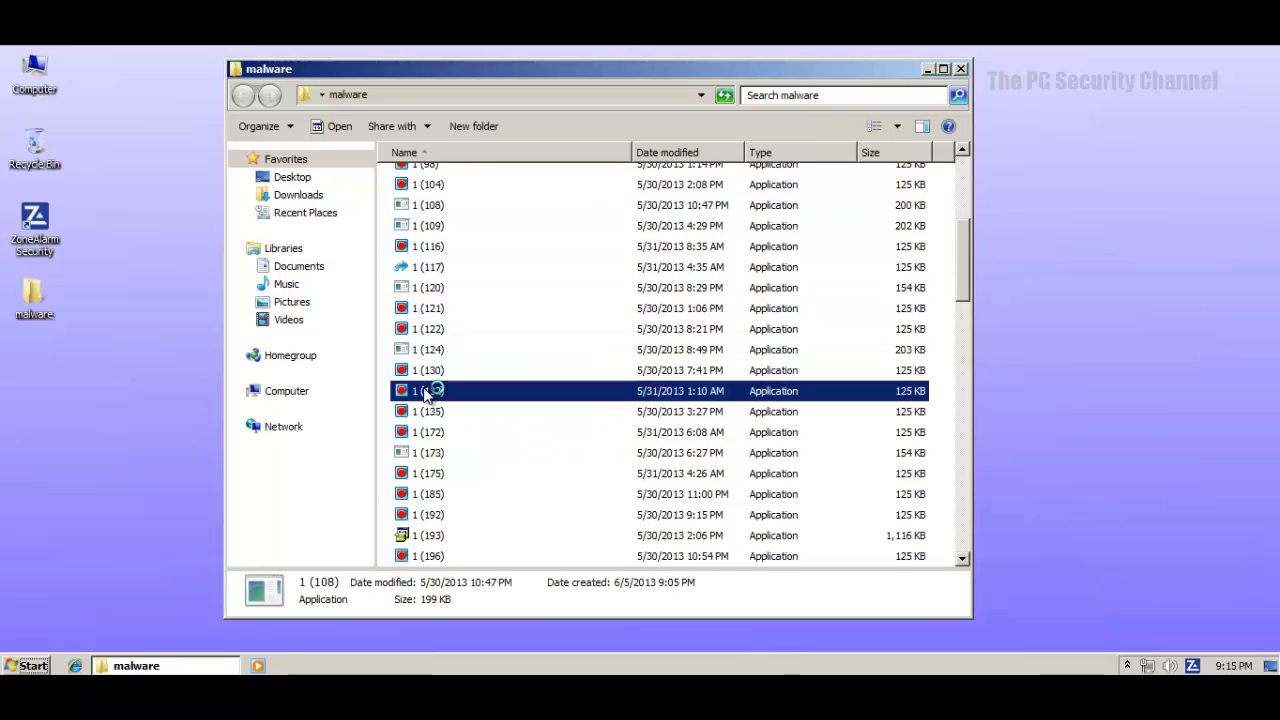
{"action": "double_click", "coordinate": [440, 455]}
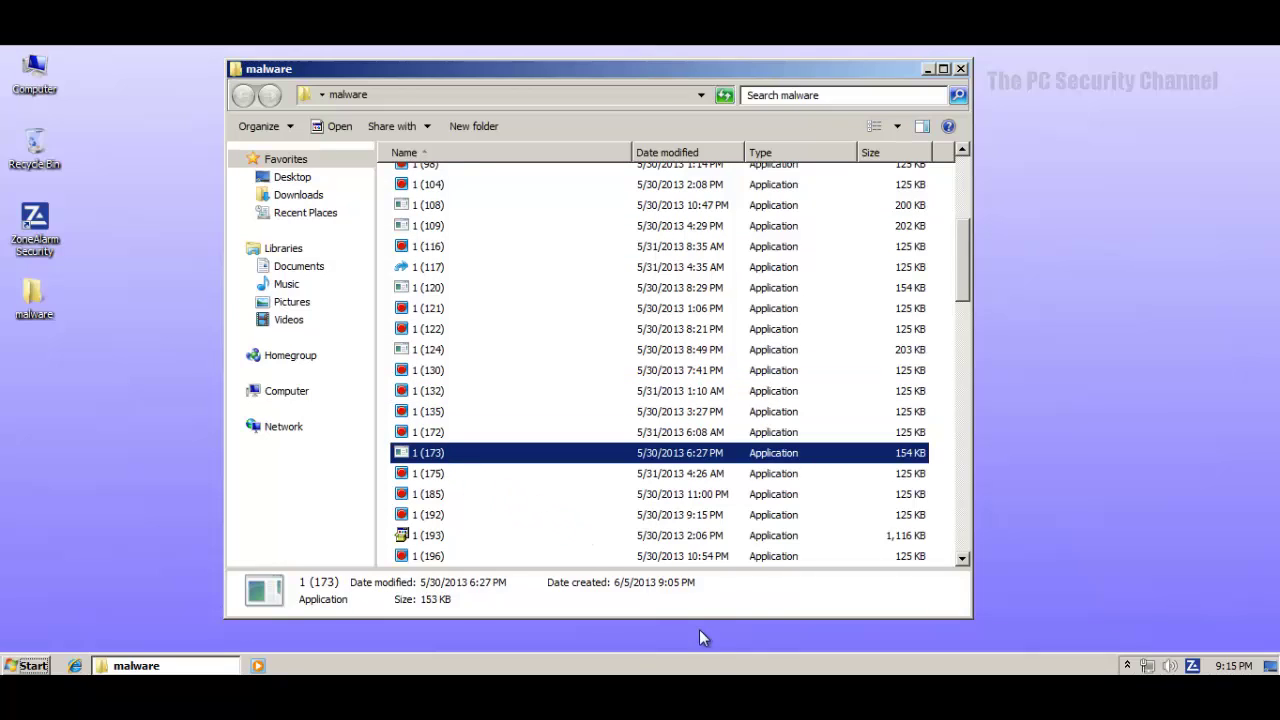
{"action": "right_click", "coordinate": [700, 668]}
Start Task Manager and list processes from all users.
{"action": "left_click", "coordinate": [760, 614]}
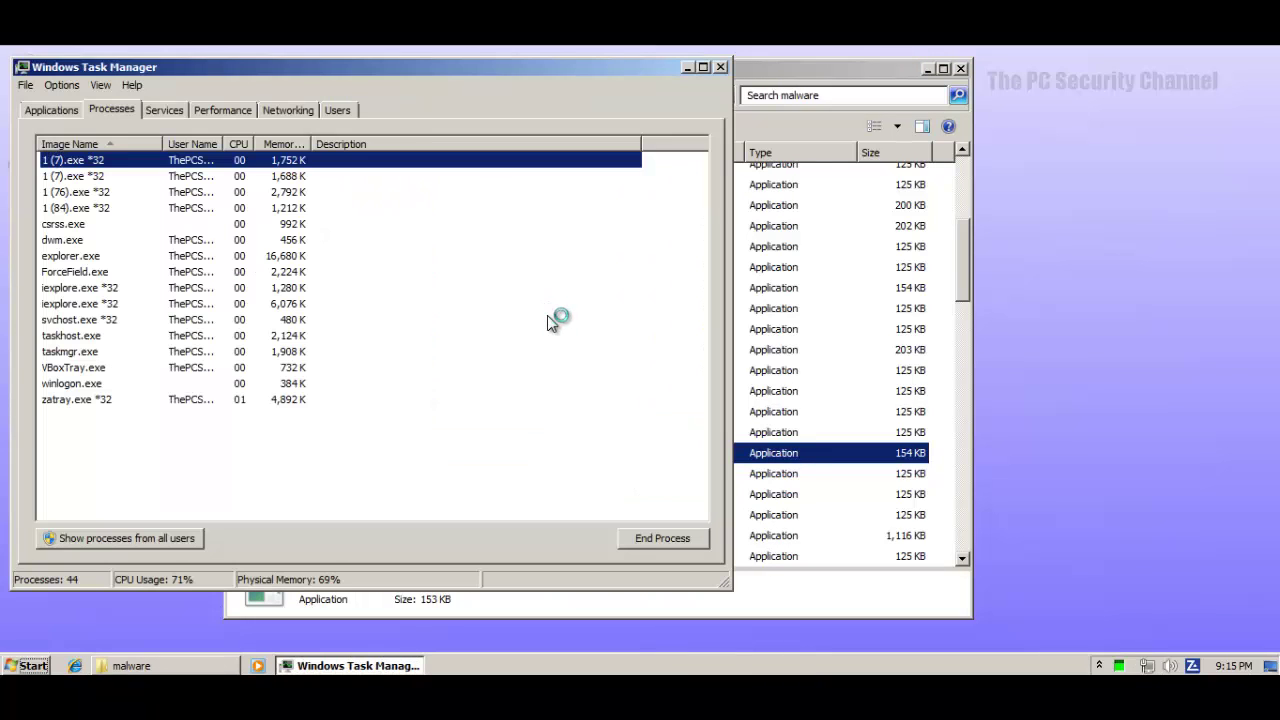
{"action": "left_click", "coordinate": [137, 538]}
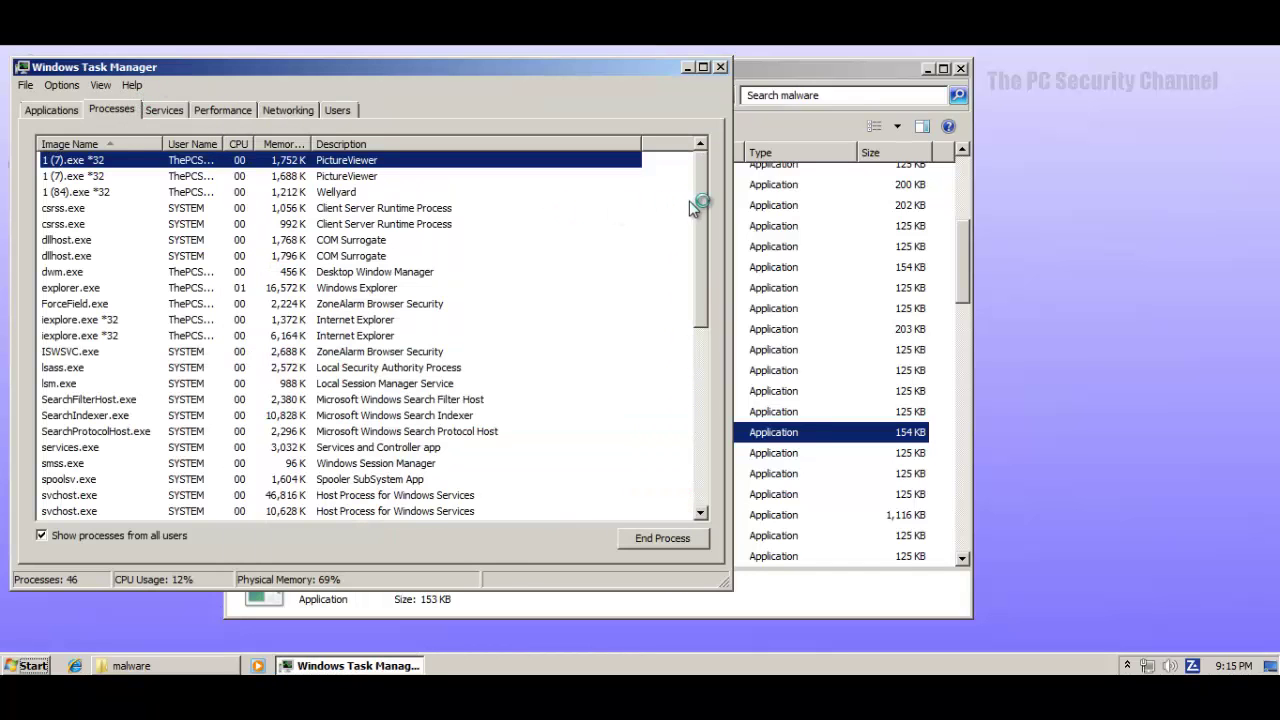
{"action": "left_click_drag", "start_coordinate": [700, 298], "coordinate": [748, 190]}
Highlight the 1 (7).exe and 1 (84).exe processes and scroll down to vsmon.exe at about 213,944 K.
{"action": "left_click", "coordinate": [212, 162]}
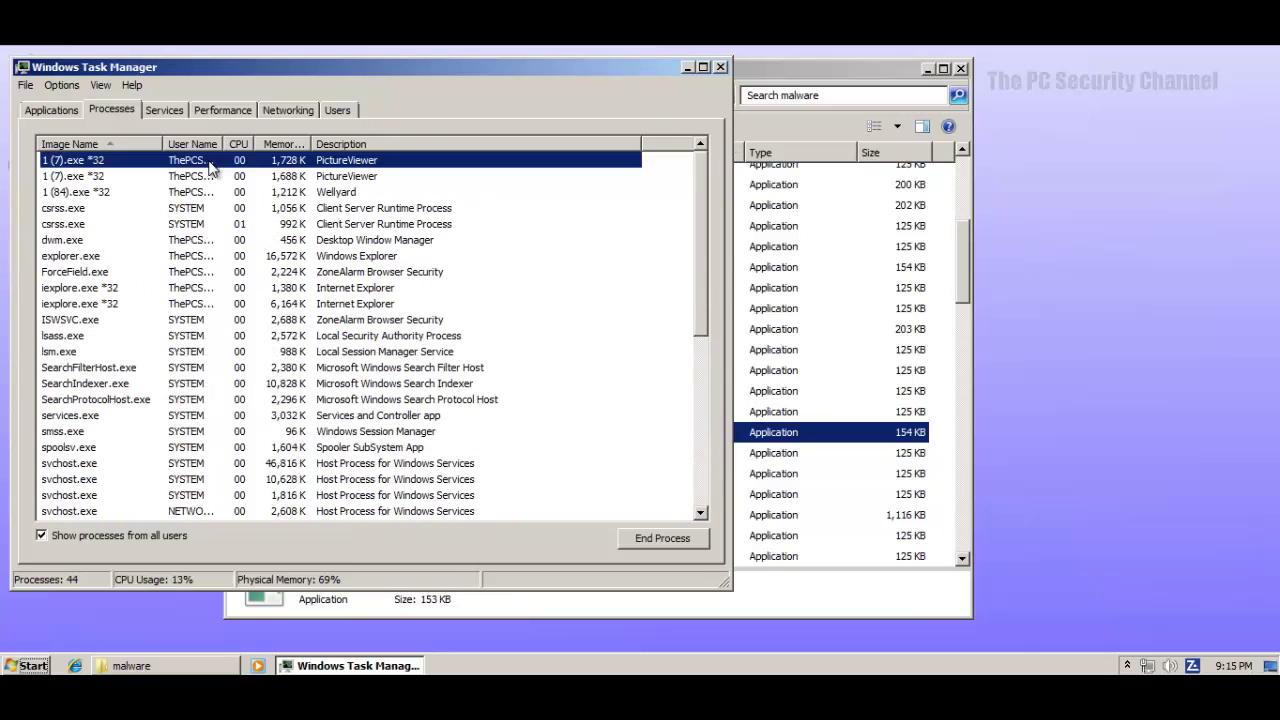
{"action": "left_click", "coordinate": [204, 176]}
{"action": "left_click", "coordinate": [199, 194]}
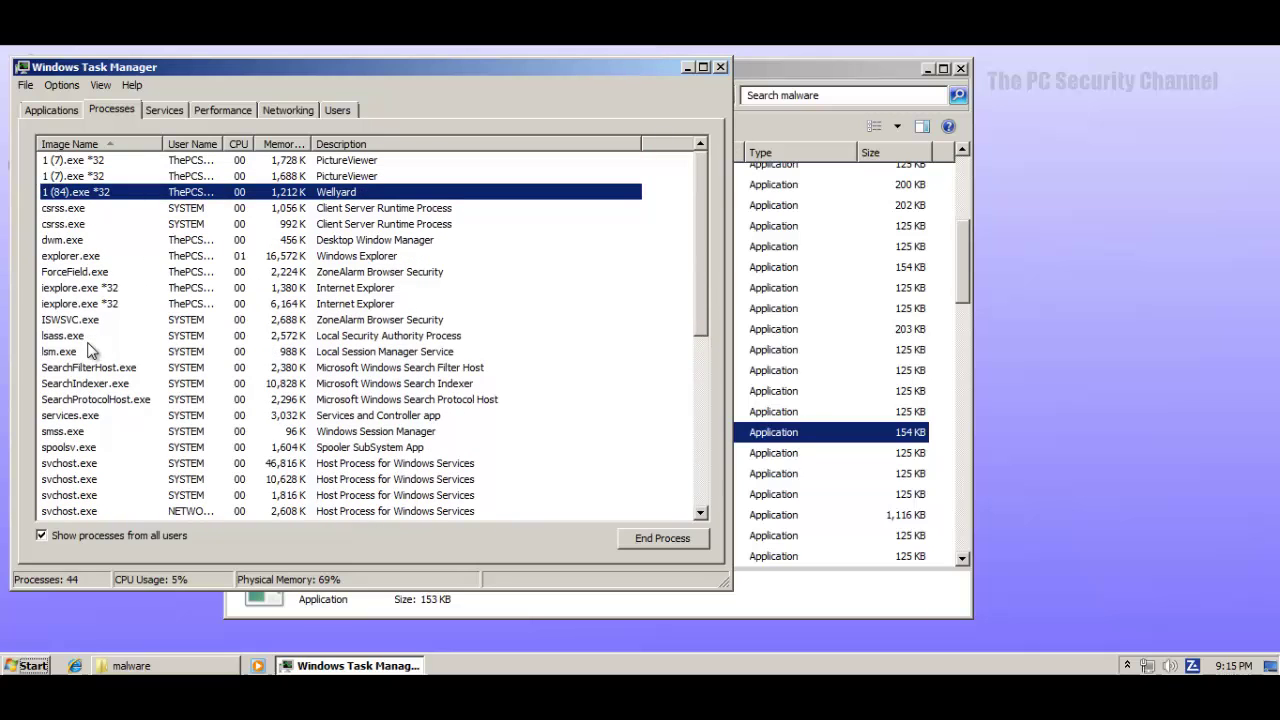
{"action": "scroll", "coordinate": [97, 395], "scroll_direction": "down", "scroll_amount": 7}
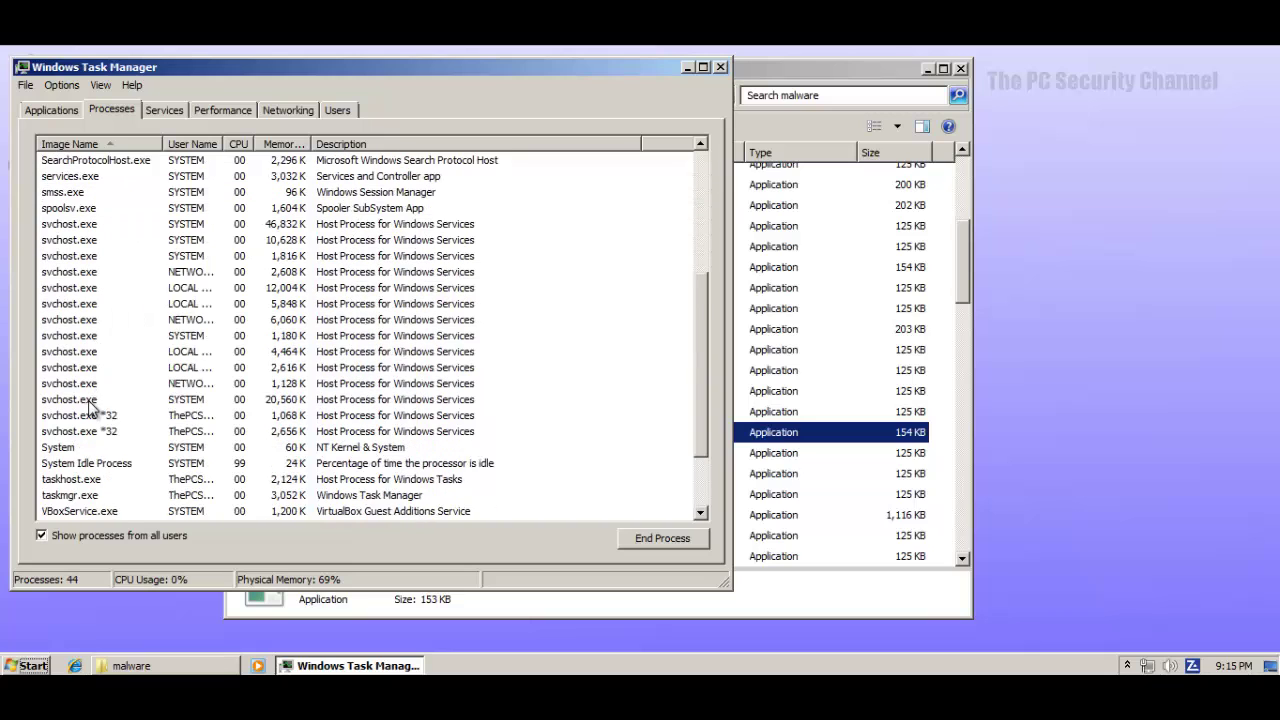
{"action": "left_click", "coordinate": [852, 468]}
Run samples 1 (193) and 1 (207) from the malware folder.
{"action": "double_click", "coordinate": [440, 514]}
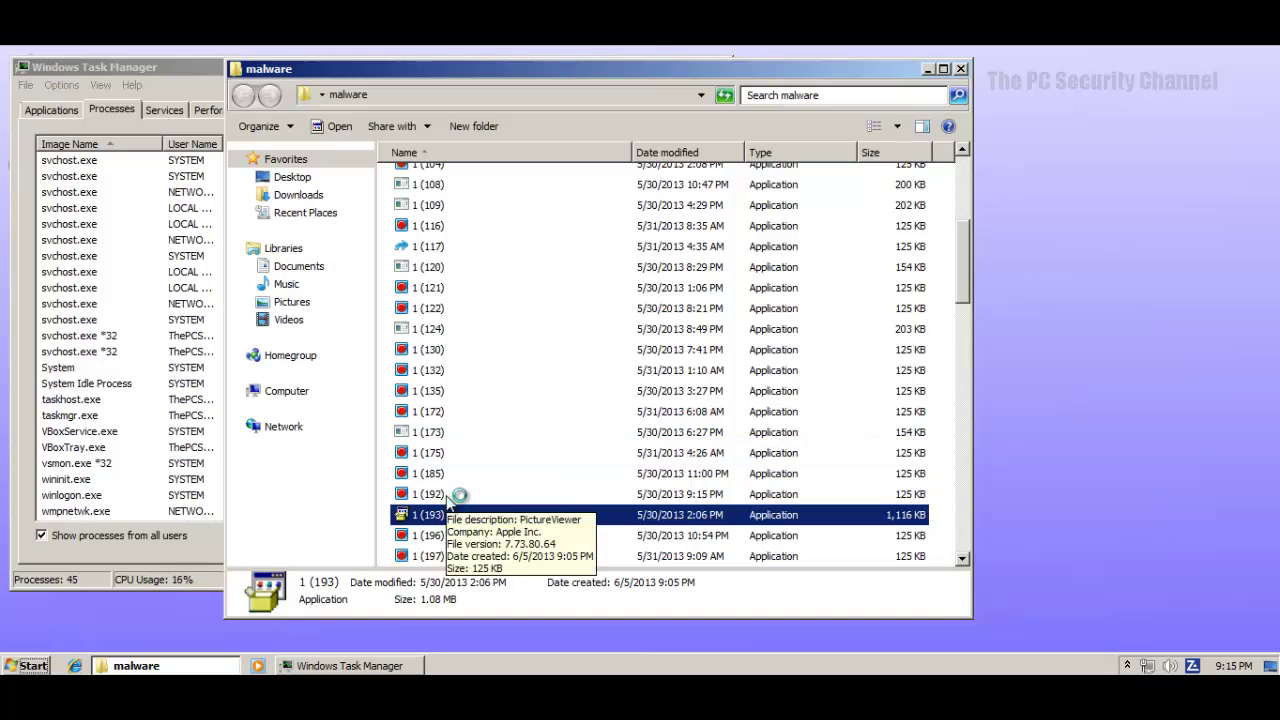
{"action": "scroll", "coordinate": [447, 499], "scroll_direction": "down", "scroll_amount": 3}
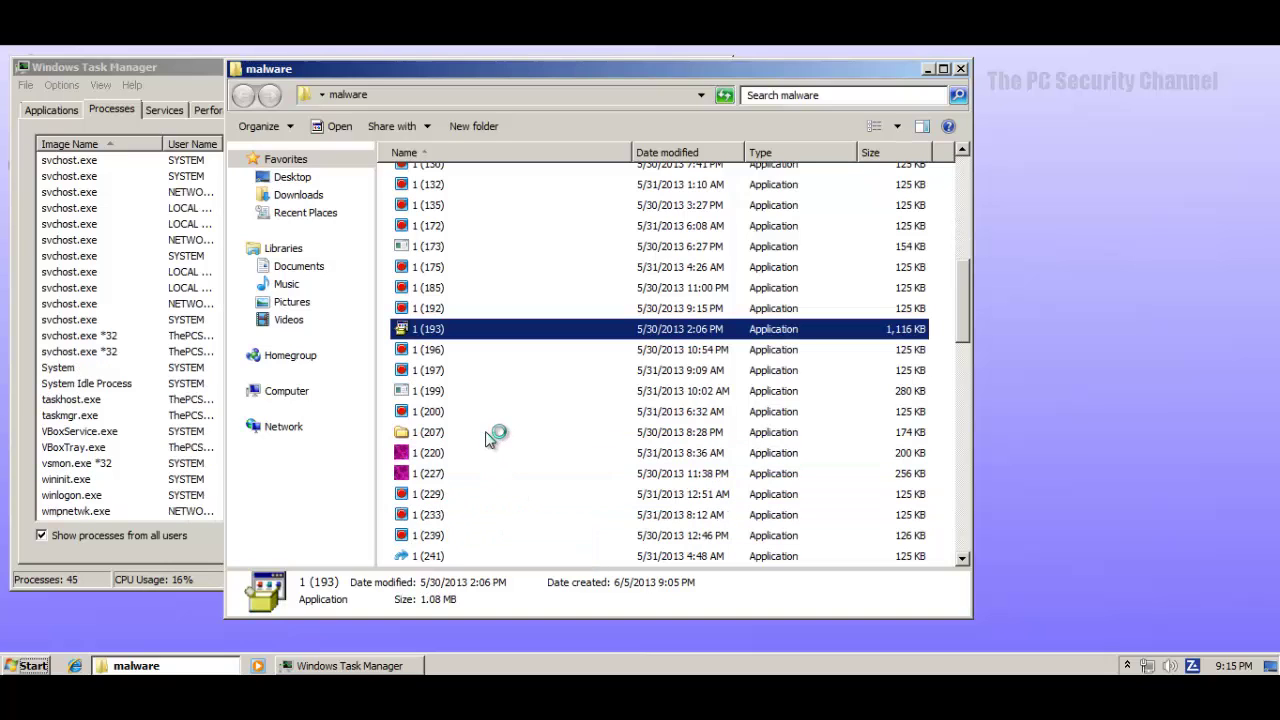
{"action": "left_click", "coordinate": [428, 395]}
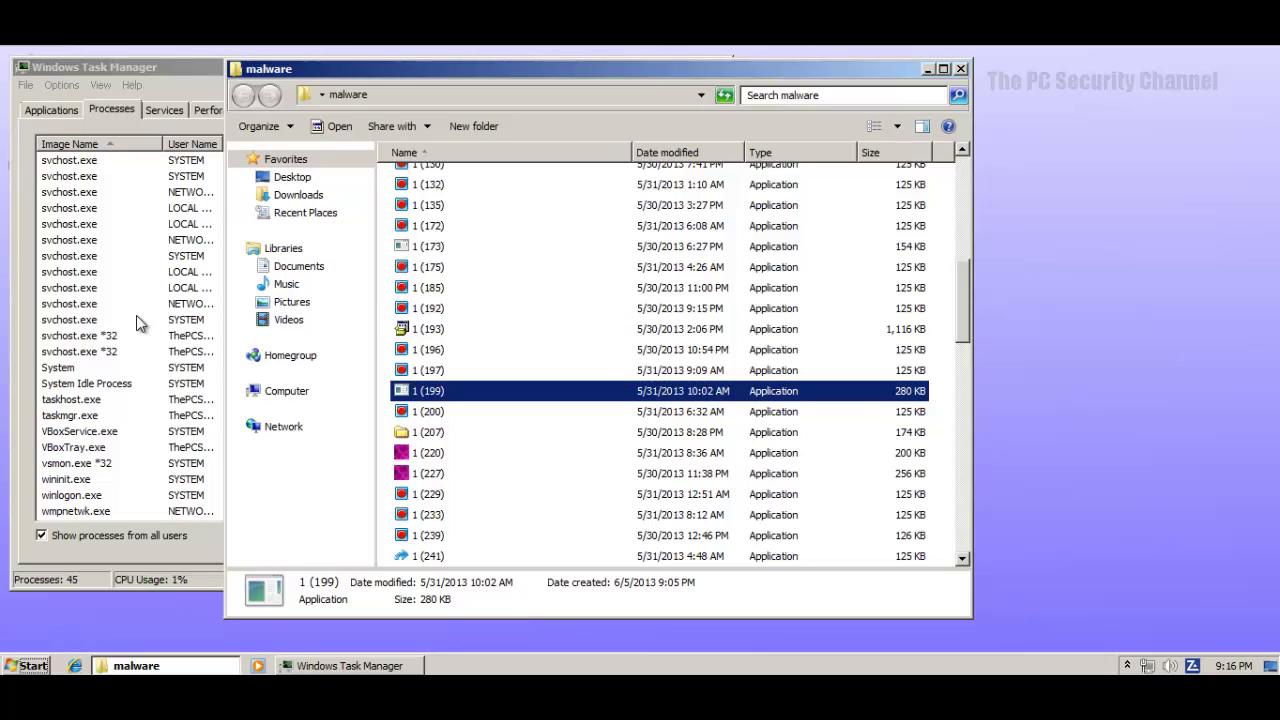
{"action": "double_click", "coordinate": [428, 434]}
Check Task Manager, dismiss the 1 (207) virtual machine error, and select sample 1 (220).
{"action": "left_click", "coordinate": [168, 358]}
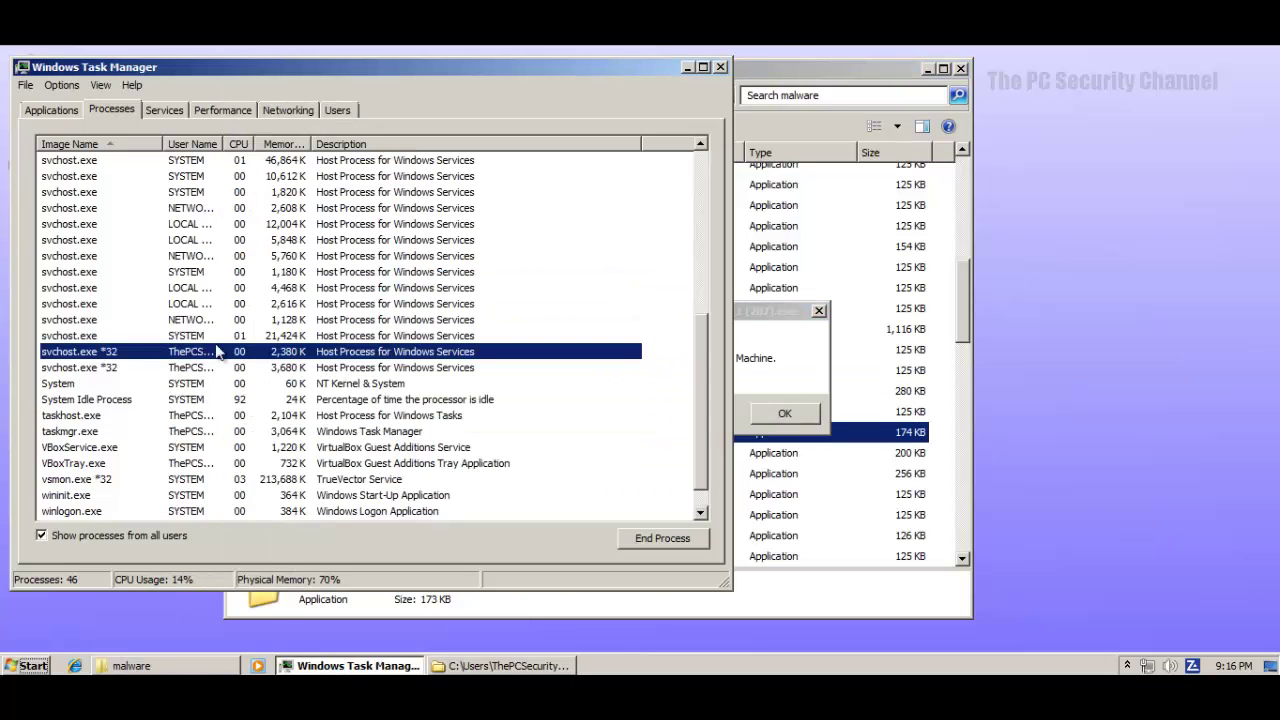
{"action": "left_click", "coordinate": [781, 375]}
{"action": "left_click", "coordinate": [785, 414]}
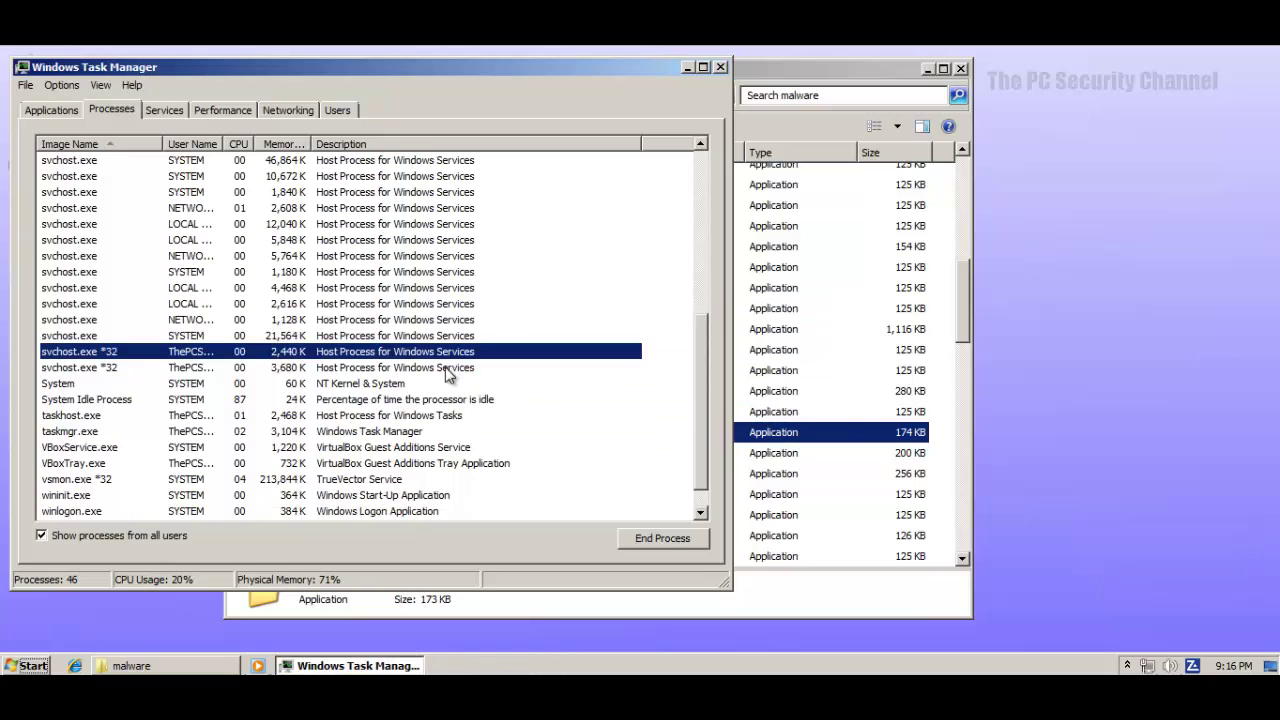
{"action": "left_click", "coordinate": [800, 438]}
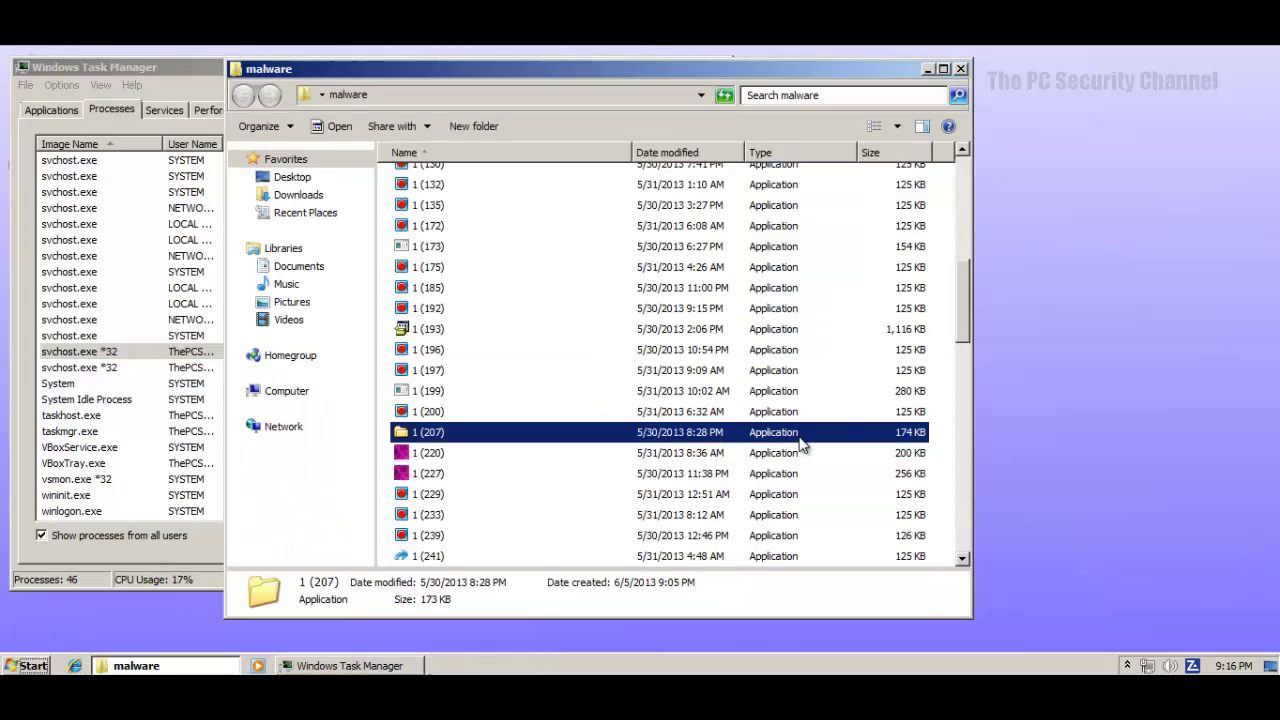
{"action": "left_click", "coordinate": [430, 452]}
{"action": "left_click", "coordinate": [137, 359]}
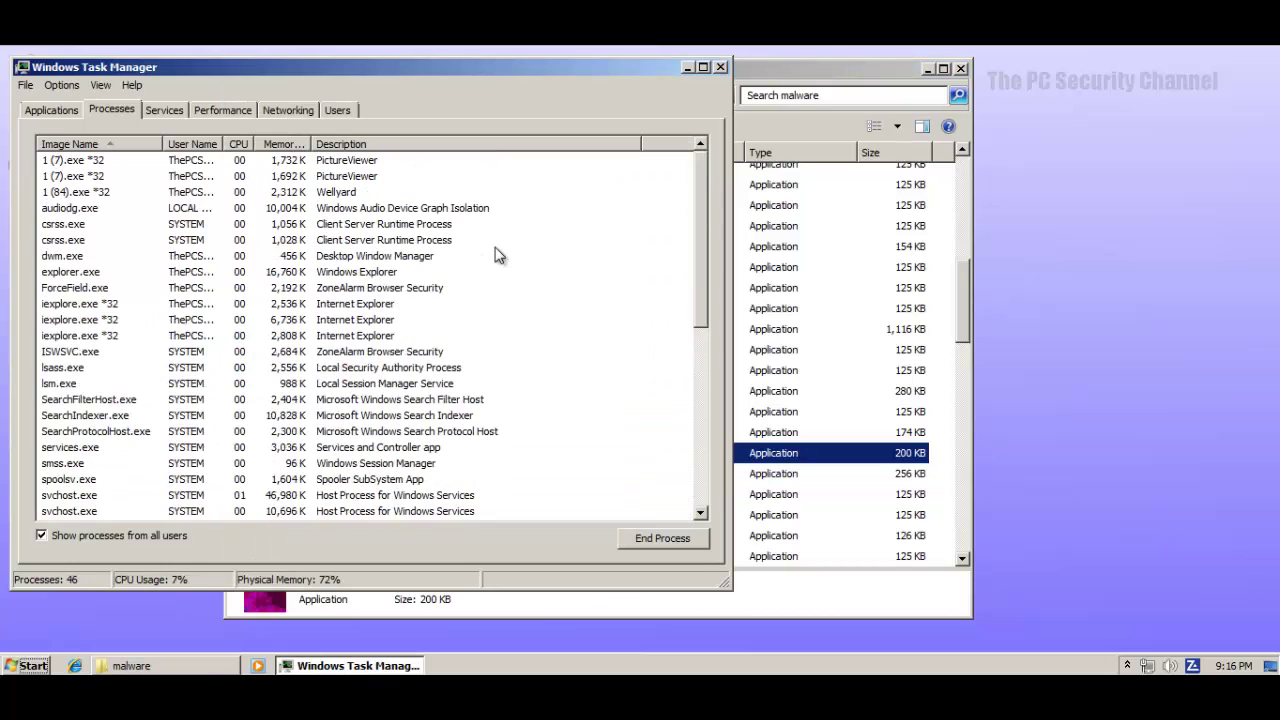
Check Task Manager again, then step through samples 1 (229), 1 (241), 1 (250), 1 (264) and 1 (272).
{"action": "scroll", "coordinate": [498, 255], "scroll_direction": "down", "scroll_amount": 8}
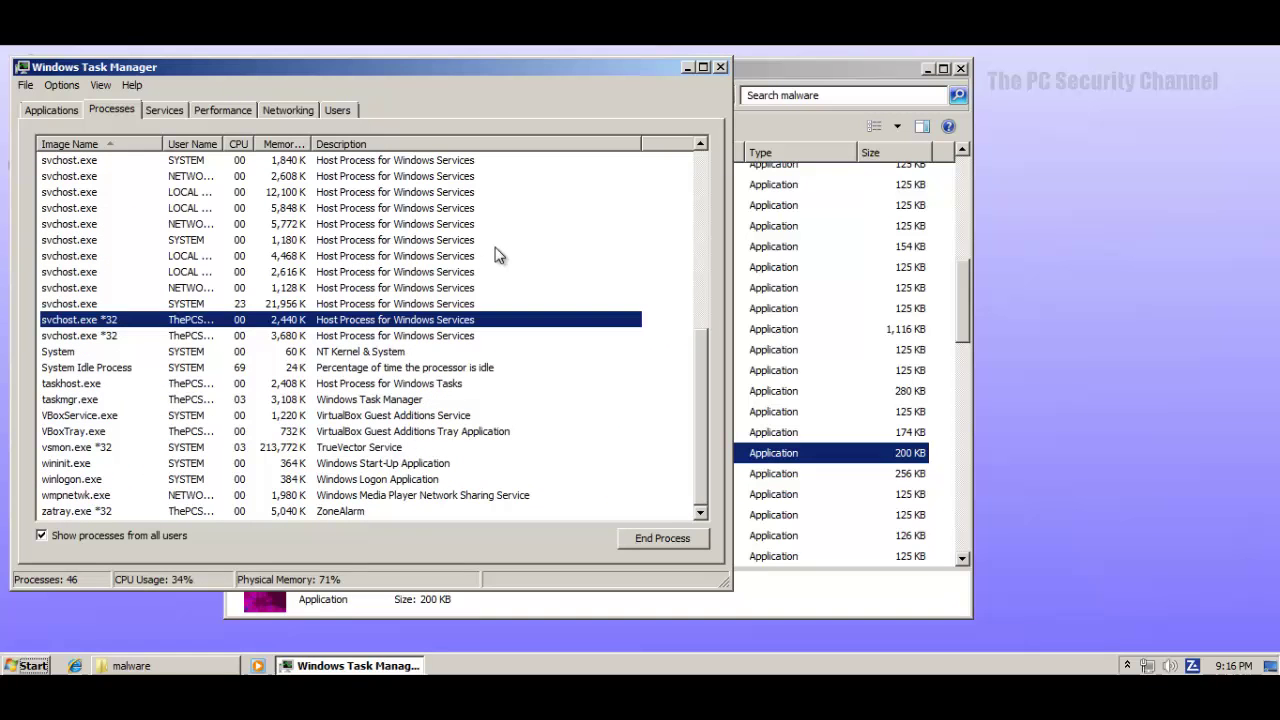
{"action": "left_click", "coordinate": [828, 519]}
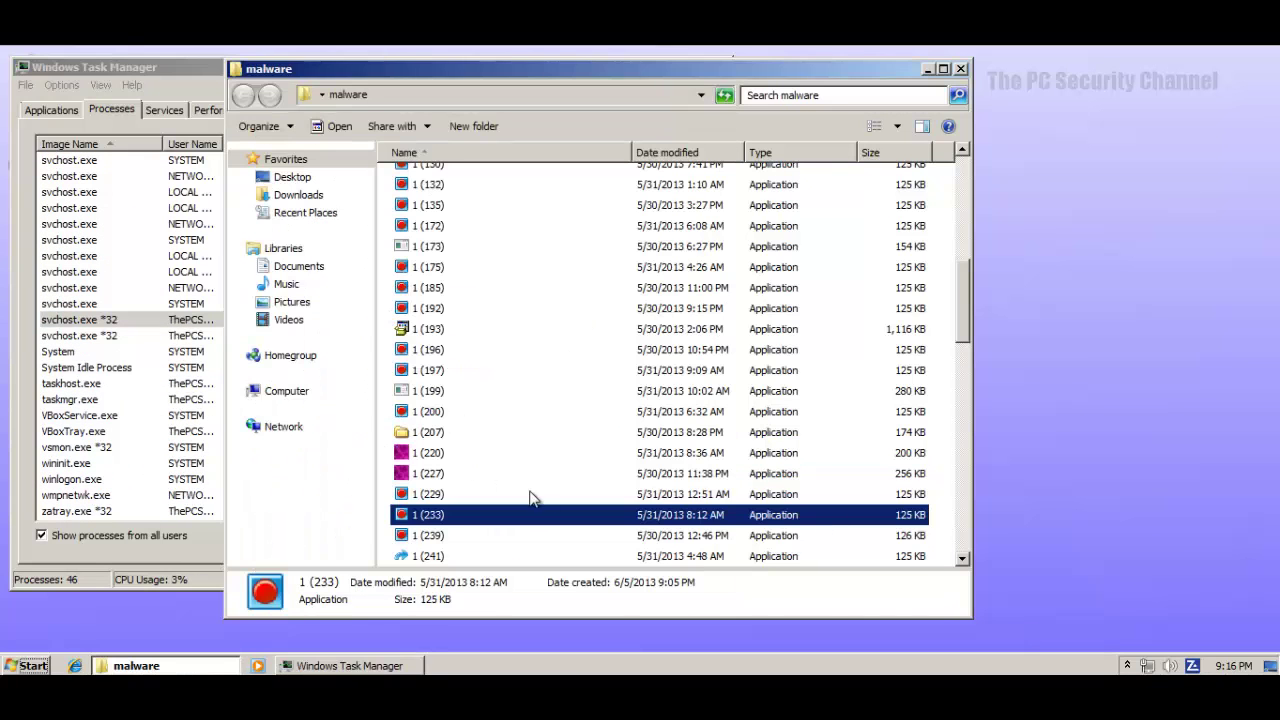
{"action": "left_click", "coordinate": [474, 499]}
{"action": "scroll", "coordinate": [506, 454], "scroll_direction": "down", "scroll_amount": 2}
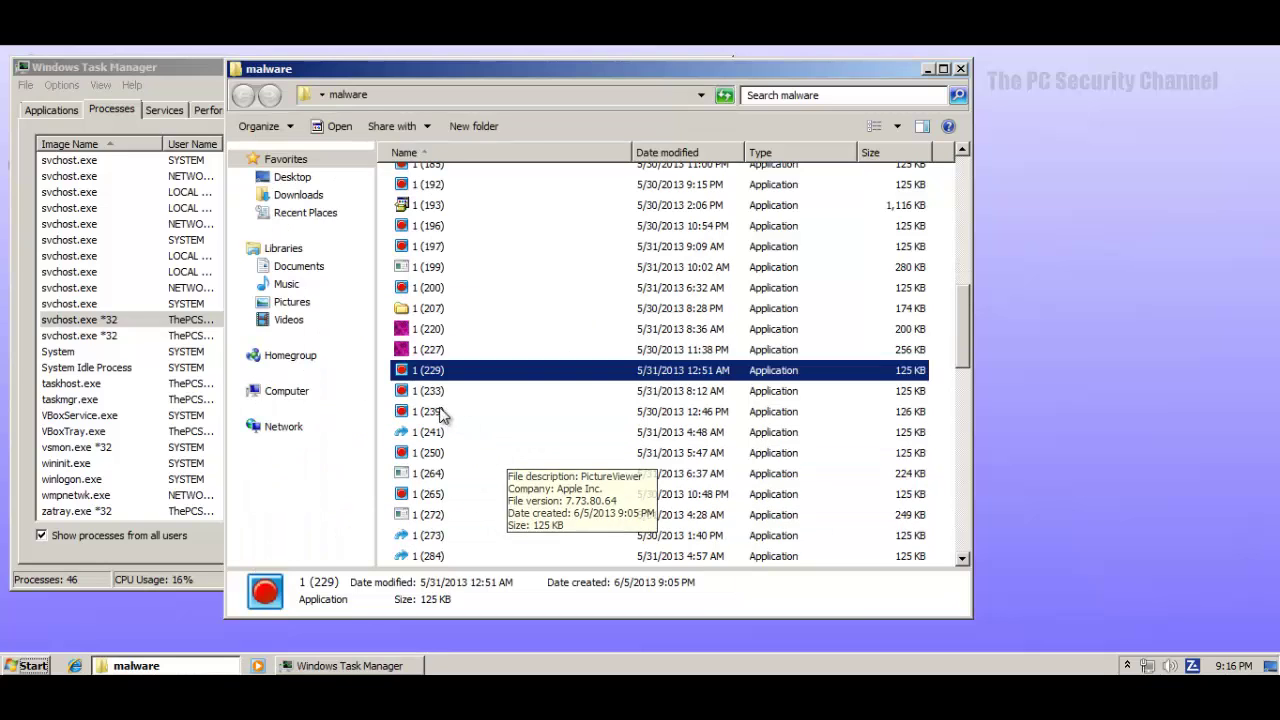
{"action": "left_click", "coordinate": [422, 438]}
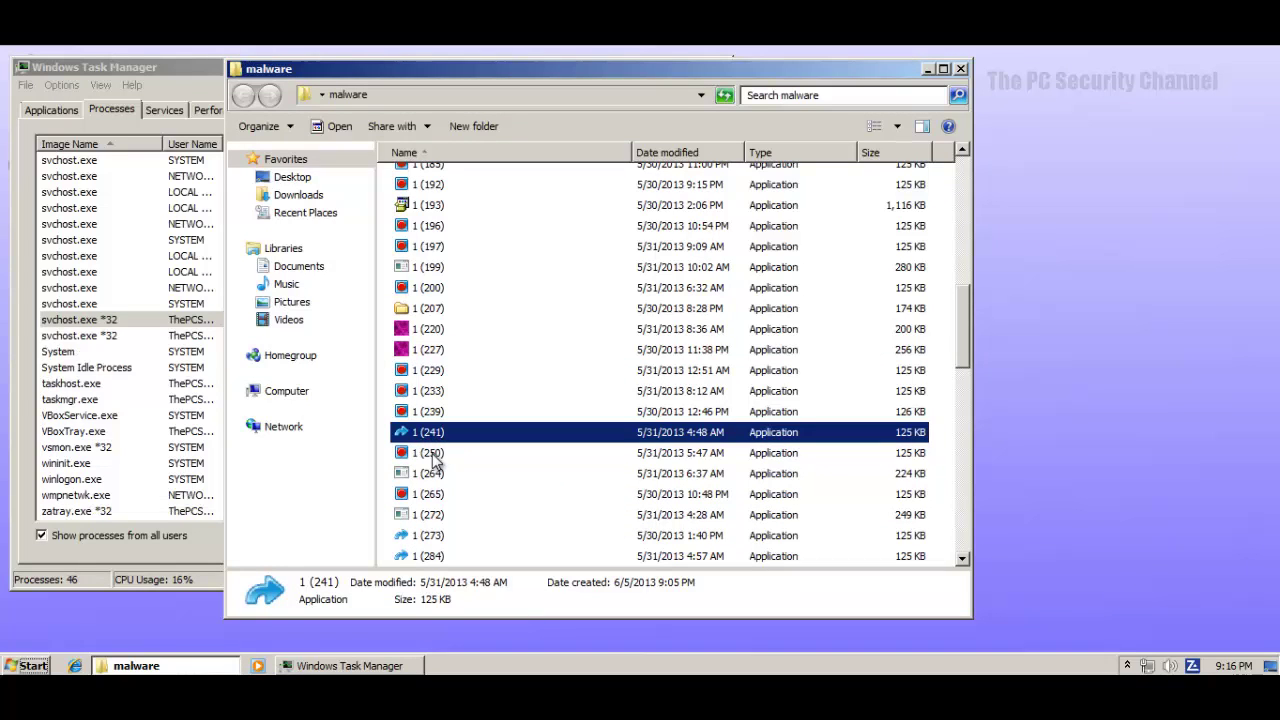
{"action": "left_click", "coordinate": [432, 454]}
{"action": "left_click", "coordinate": [428, 476]}
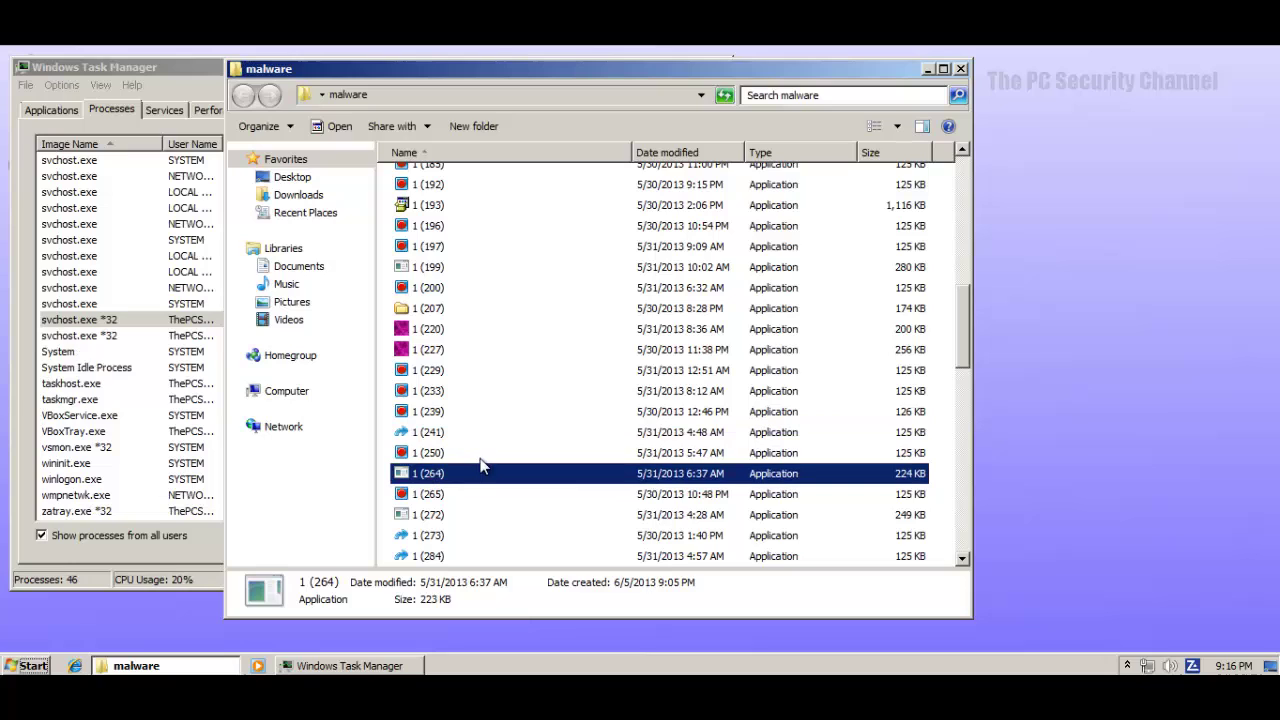
{"action": "left_click", "coordinate": [430, 516]}
Select 1 (307), 1 (302) and 1 (297), then run sample 1 (300).
{"action": "scroll", "coordinate": [428, 522], "scroll_direction": "down", "scroll_amount": 3}
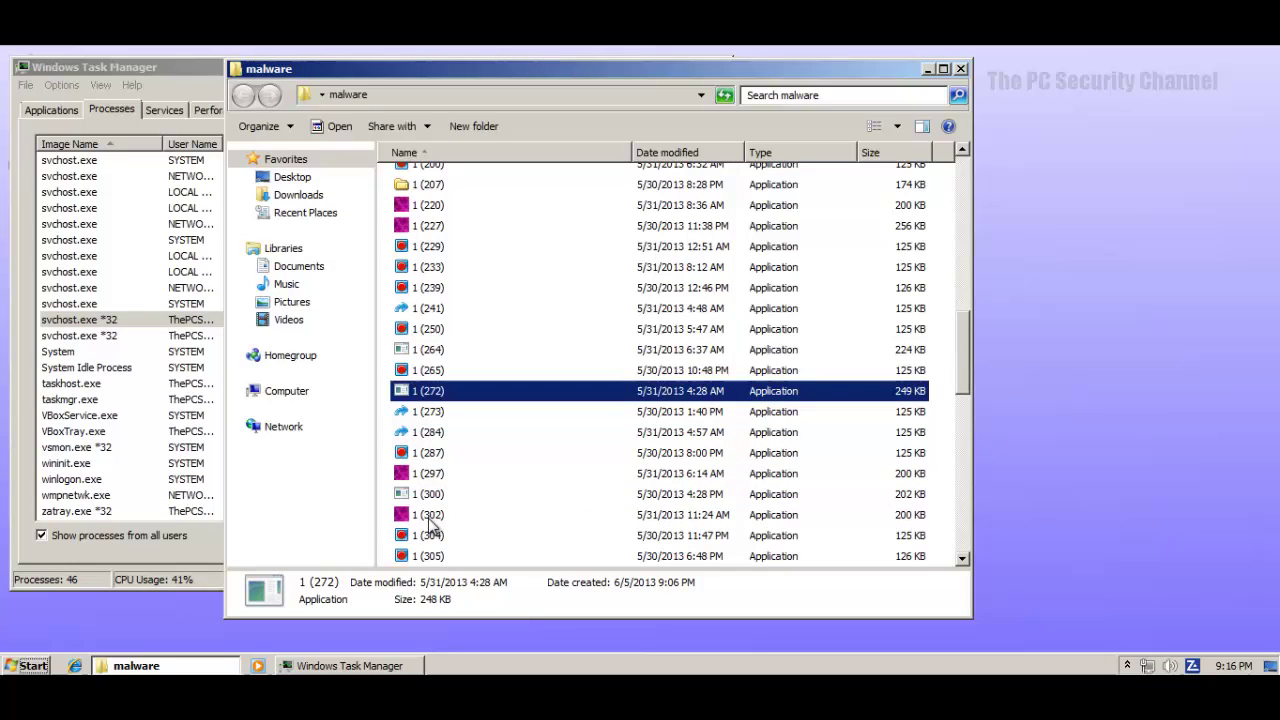
{"action": "left_click", "coordinate": [428, 515]}
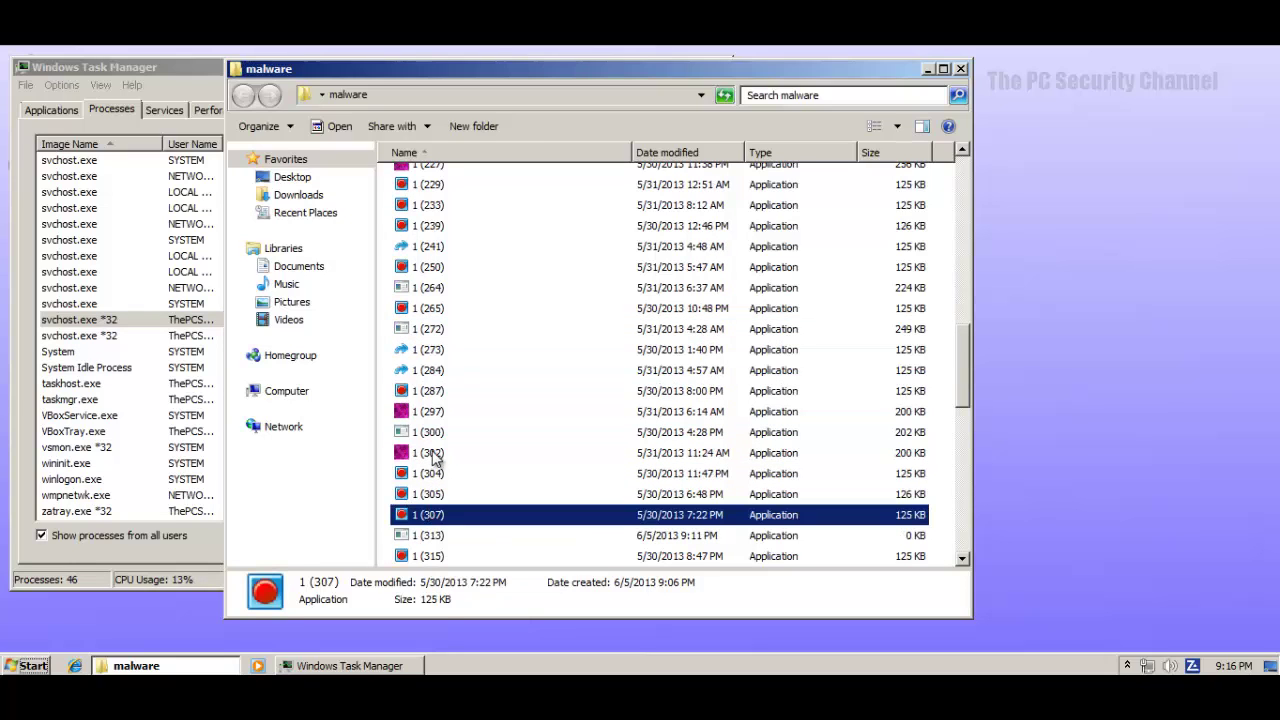
{"action": "left_click", "coordinate": [434, 456]}
{"action": "left_click", "coordinate": [432, 414]}
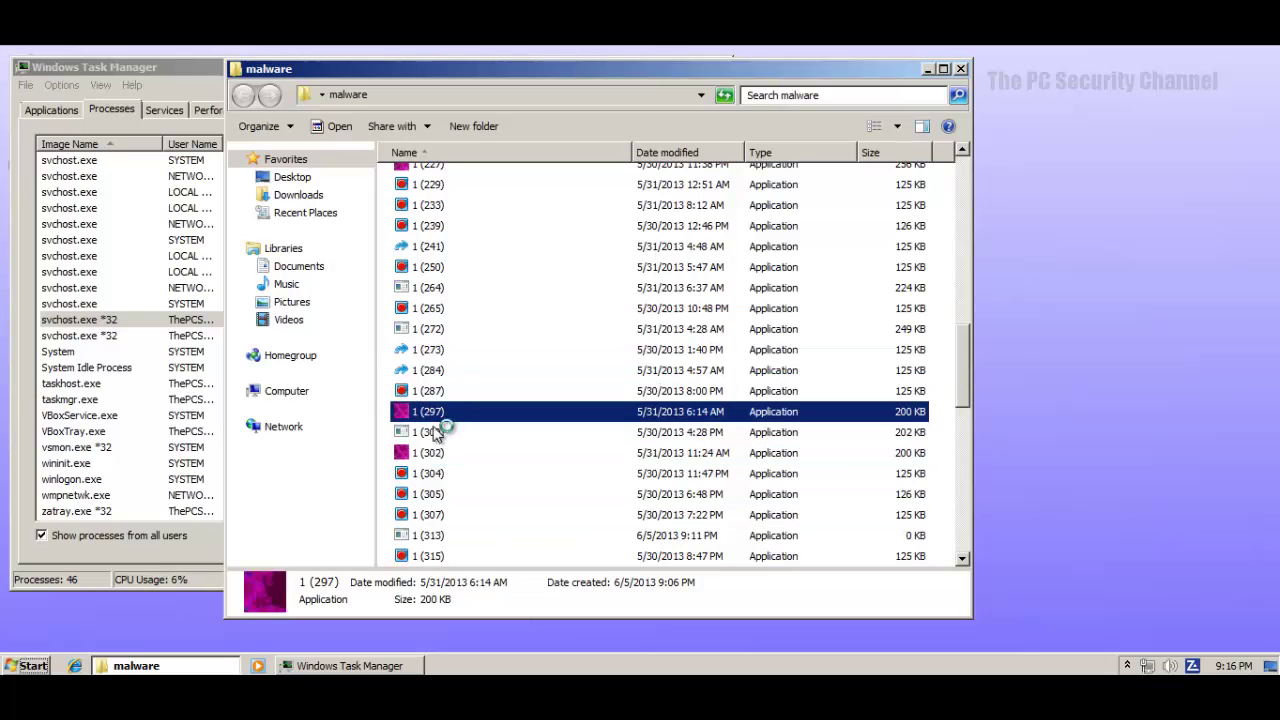
{"action": "double_click", "coordinate": [432, 433]}
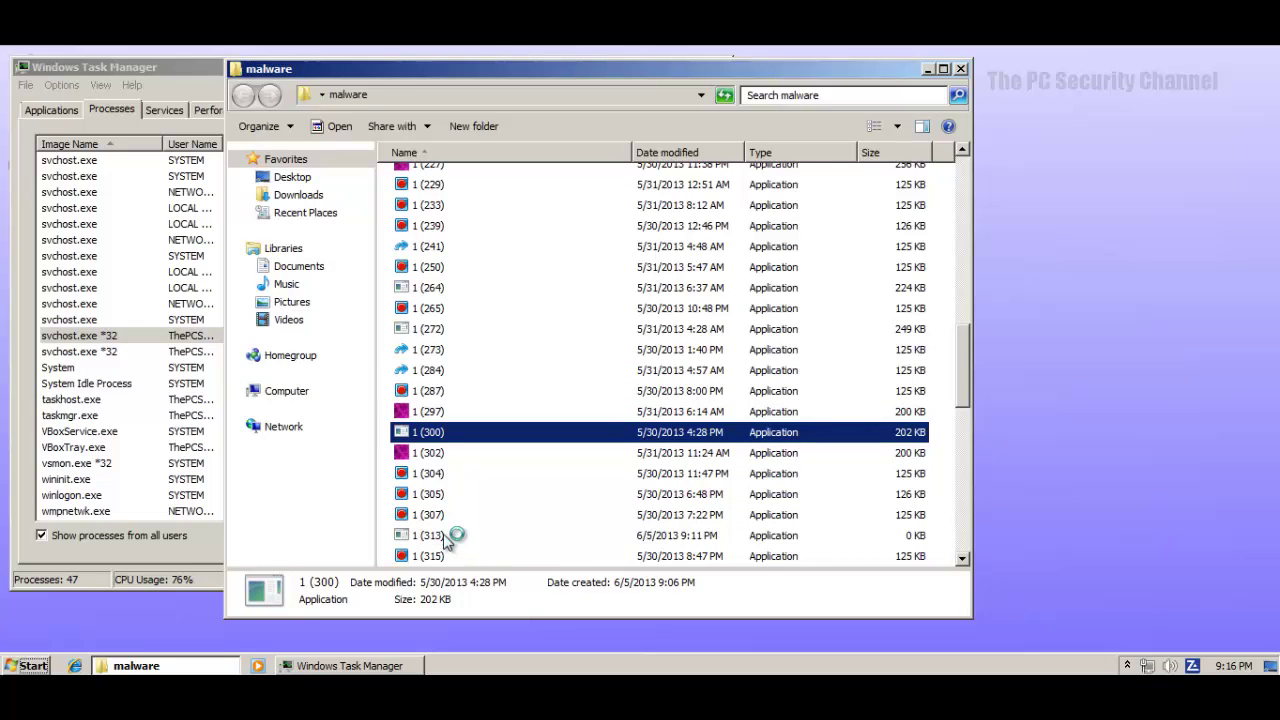
Check Task Manager for new processes, then run sample 1 (326).
{"action": "left_click", "coordinate": [150, 306]}
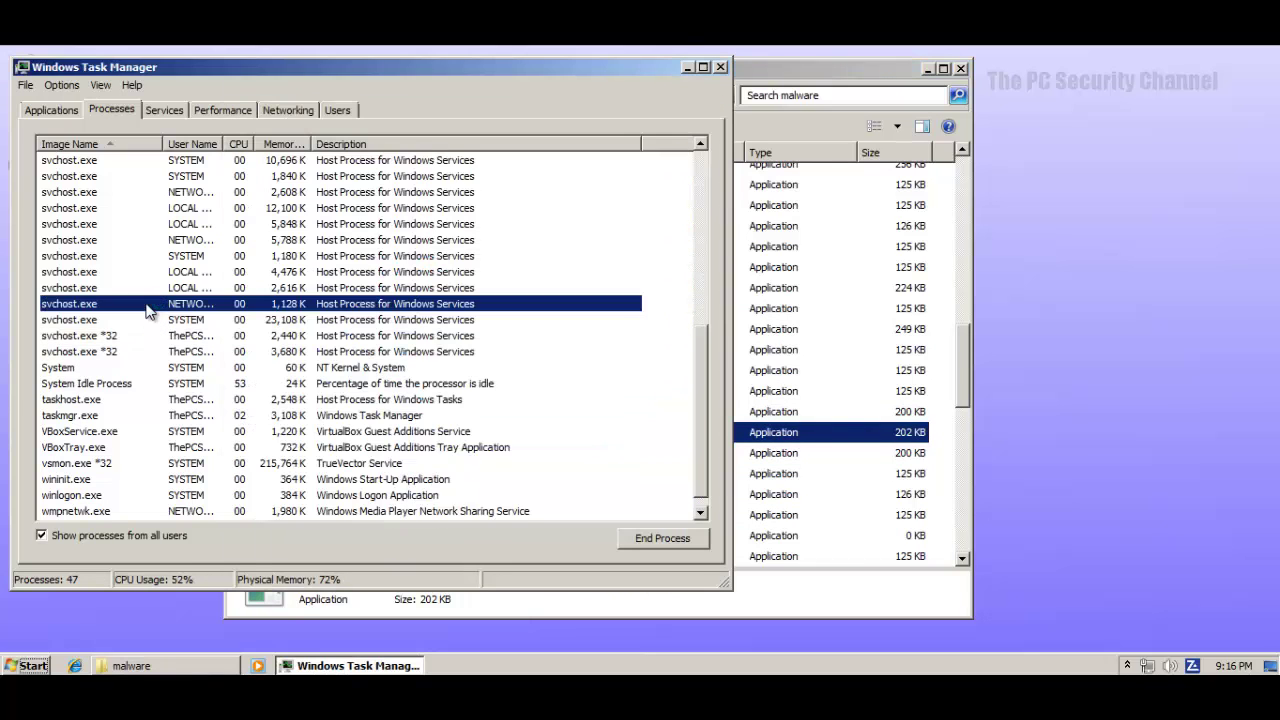
{"action": "scroll", "coordinate": [146, 311], "scroll_direction": "up", "scroll_amount": 8}
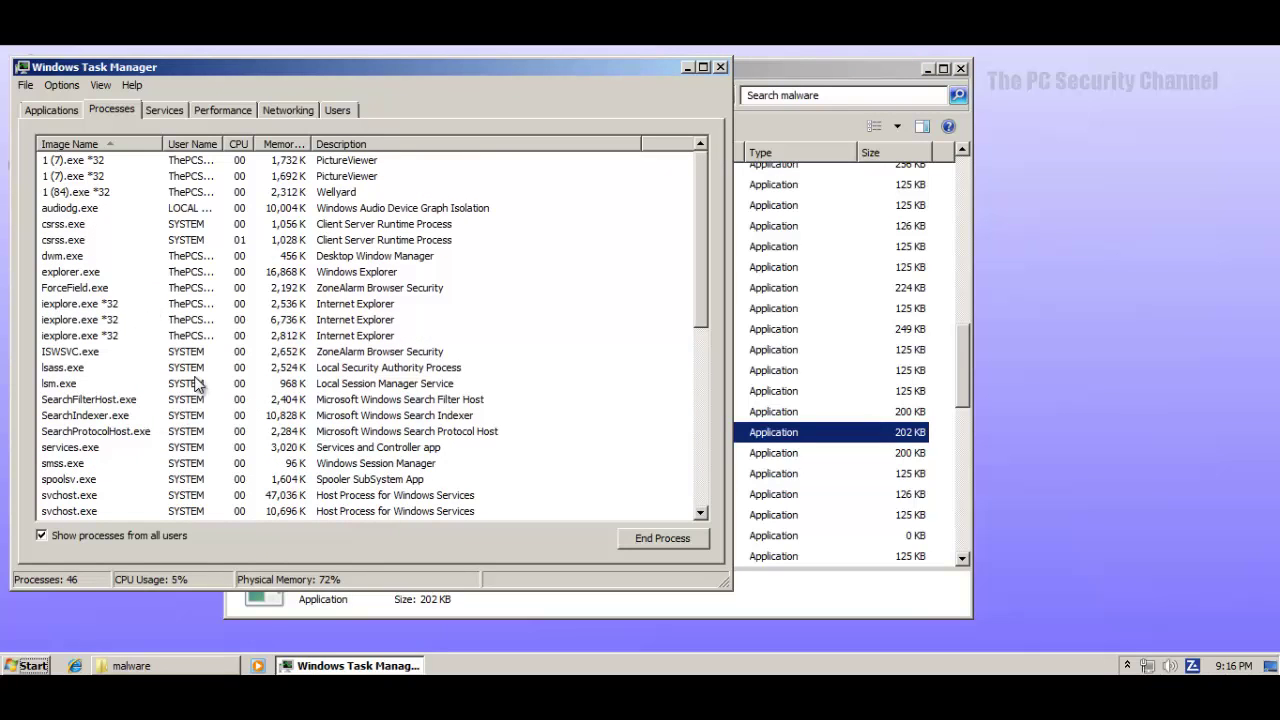
{"action": "scroll", "coordinate": [310, 337], "scroll_direction": "down", "scroll_amount": 8}
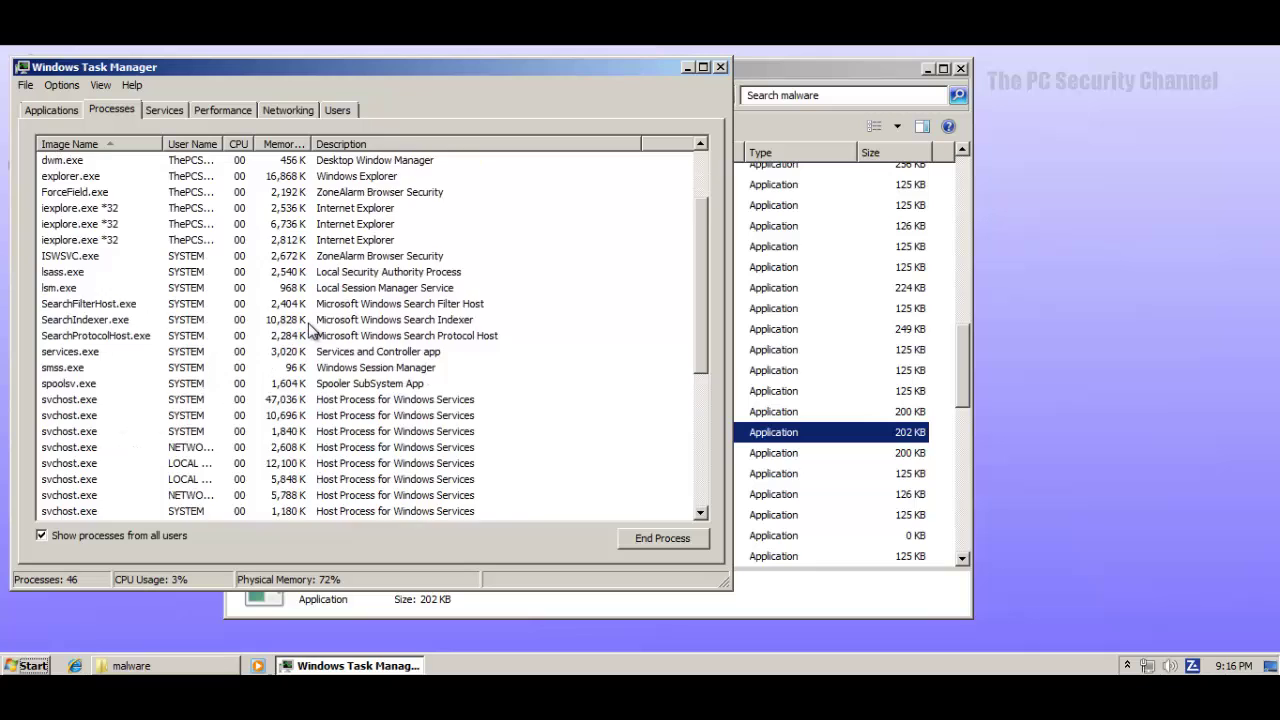
{"action": "left_click", "coordinate": [813, 497]}
{"action": "key", "text": "Up"}
{"action": "key", "text": "Up"}
{"action": "key", "text": "Up"}
{"action": "key", "text": "Up"}
{"action": "key", "text": "Up"}
{"action": "key", "text": "Up"}
{"action": "key", "text": "Up"}
{"action": "key", "text": "Up"}
{"action": "key", "text": "Up"}
{"action": "key", "text": "Up"}
{"action": "key", "text": "Up"}
{"action": "key", "text": "Up"}
{"action": "key", "text": "Up"}
{"action": "key", "text": "Up"}
{"action": "key", "text": "Up"}
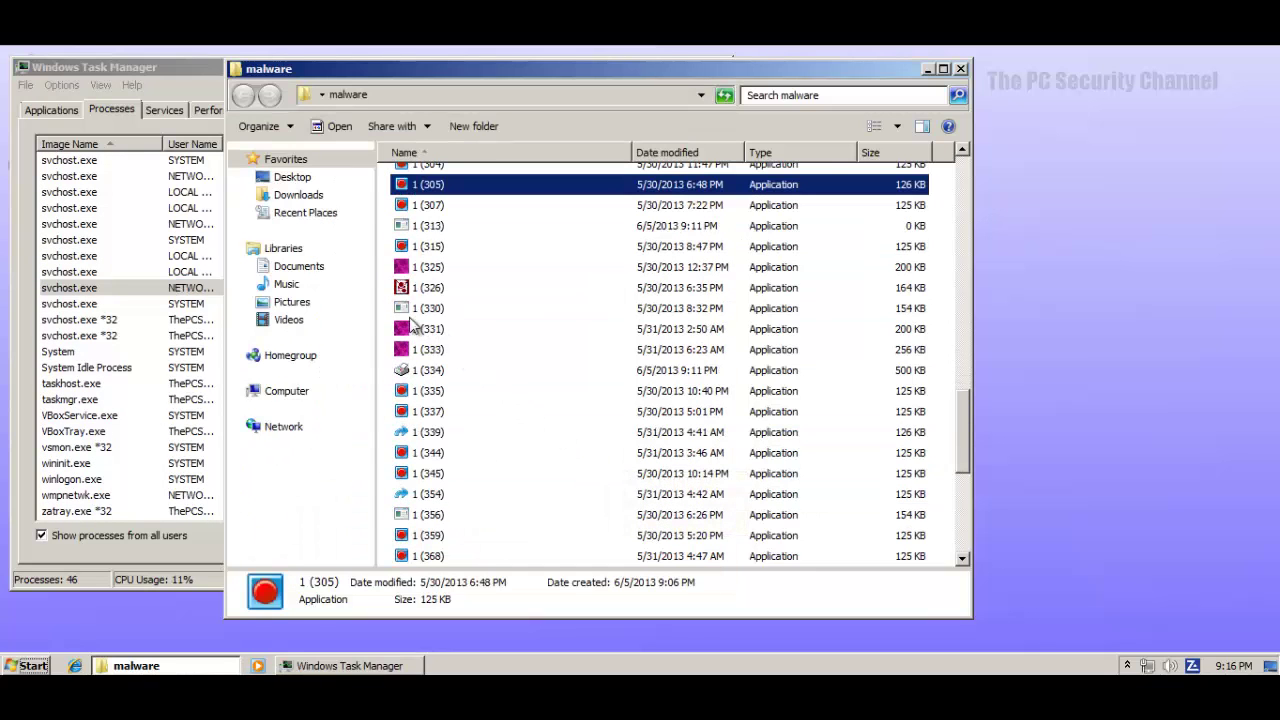
{"action": "double_click", "coordinate": [444, 289]}
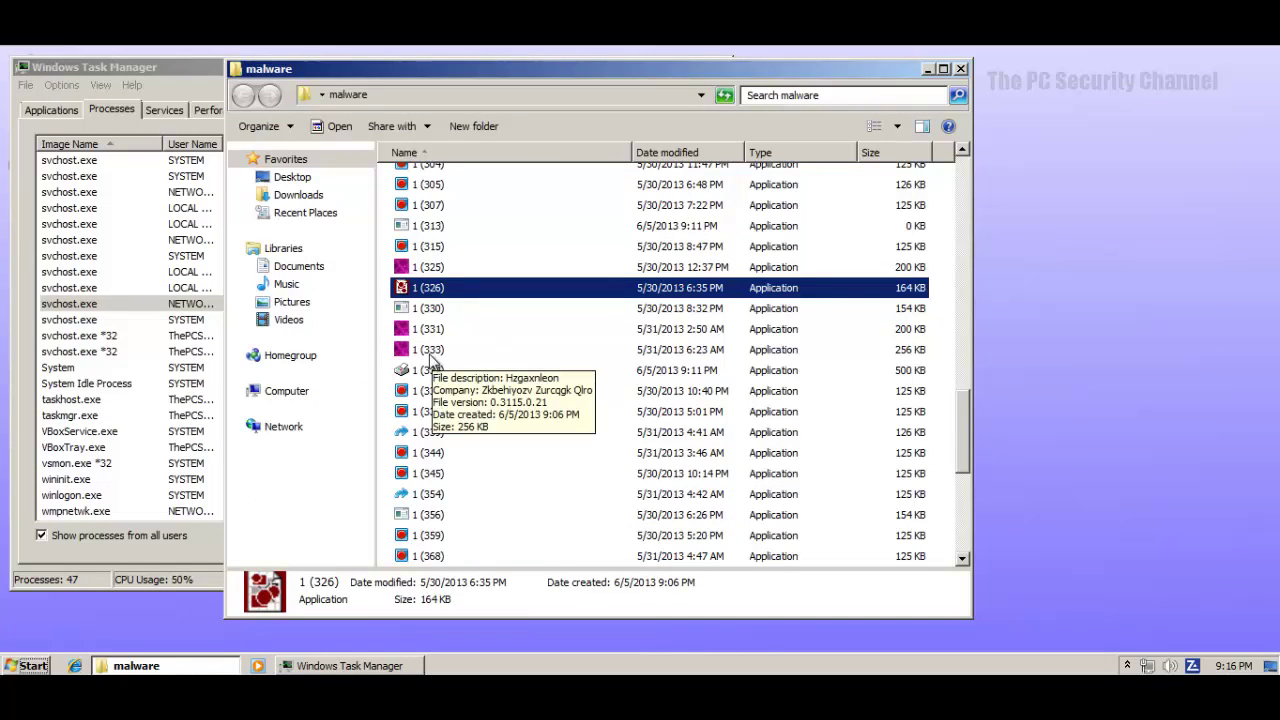
Browse down through samples 1 (339), 1 (356), 1 (380) and 1 (388).
{"action": "left_click", "coordinate": [434, 438]}
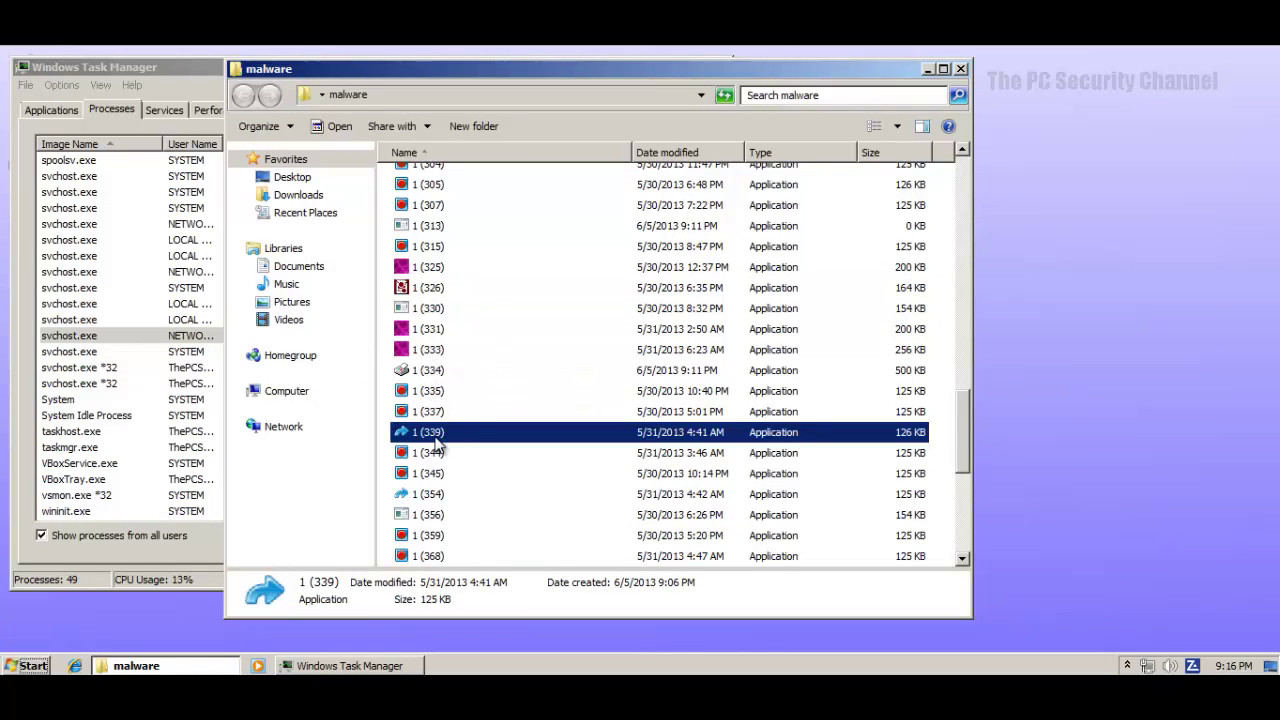
{"action": "scroll", "coordinate": [517, 422], "scroll_direction": "down", "scroll_amount": 1}
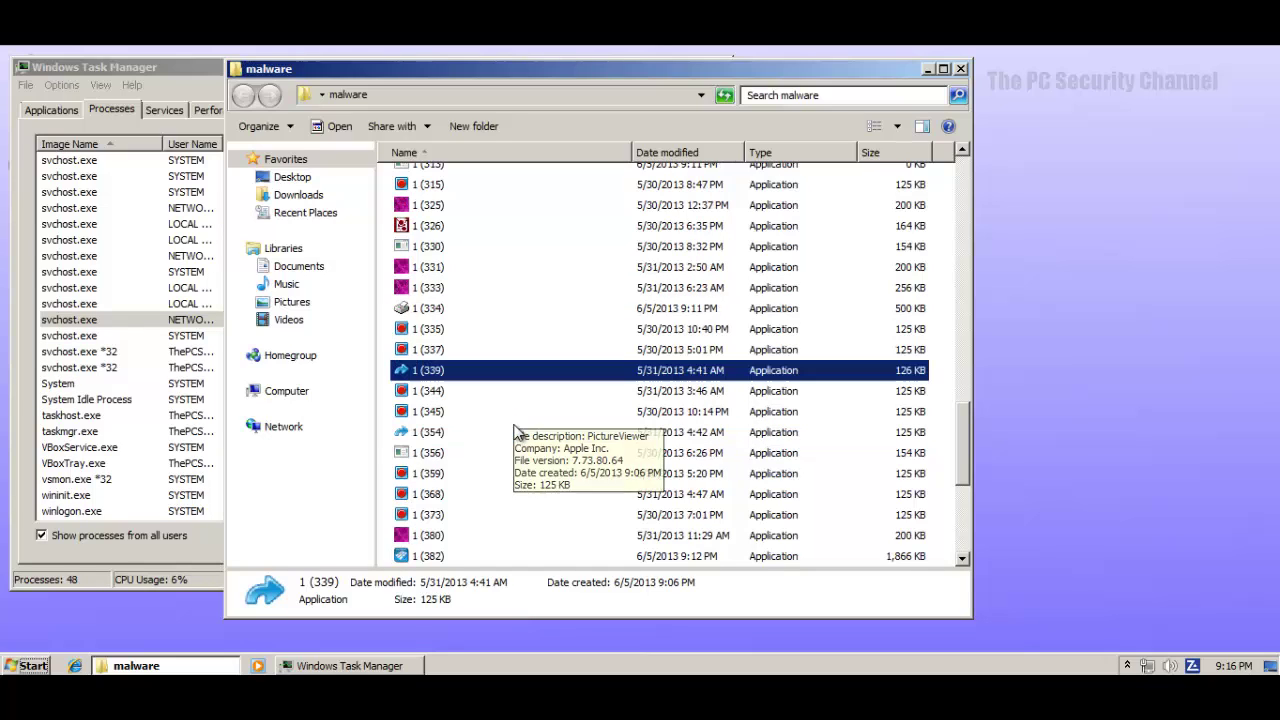
{"action": "left_click", "coordinate": [436, 455]}
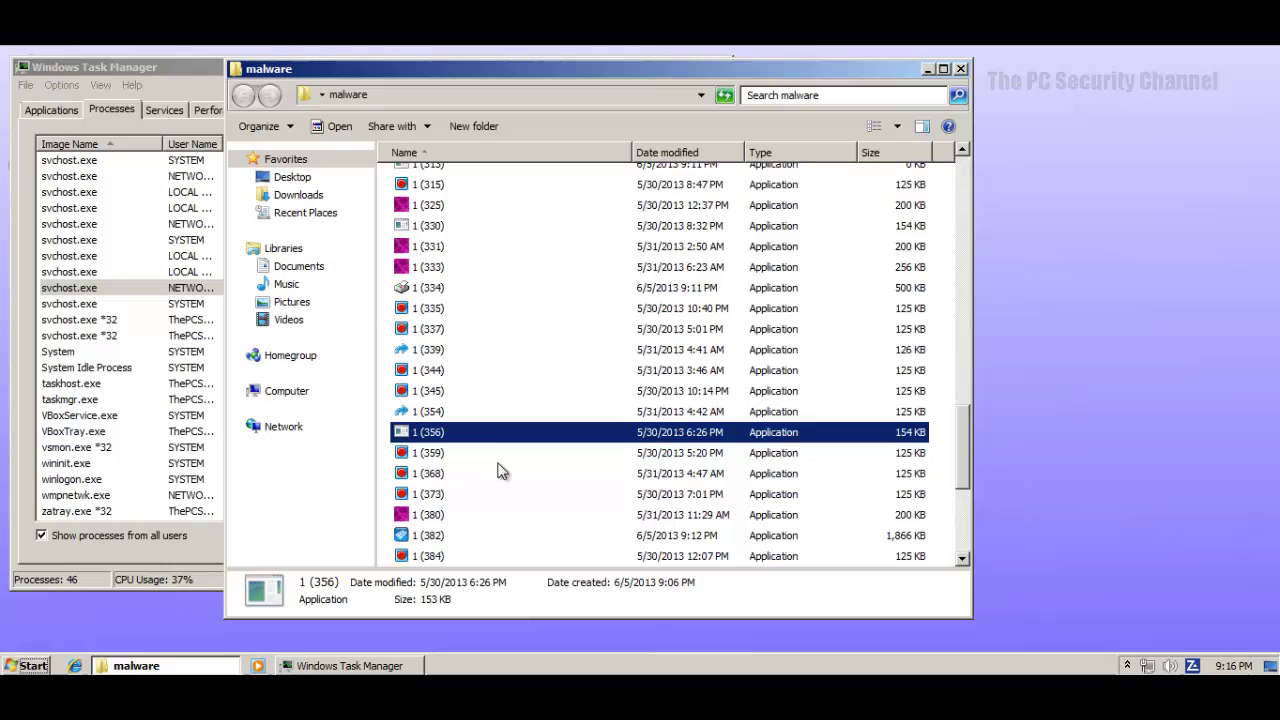
{"action": "left_click", "coordinate": [430, 515]}
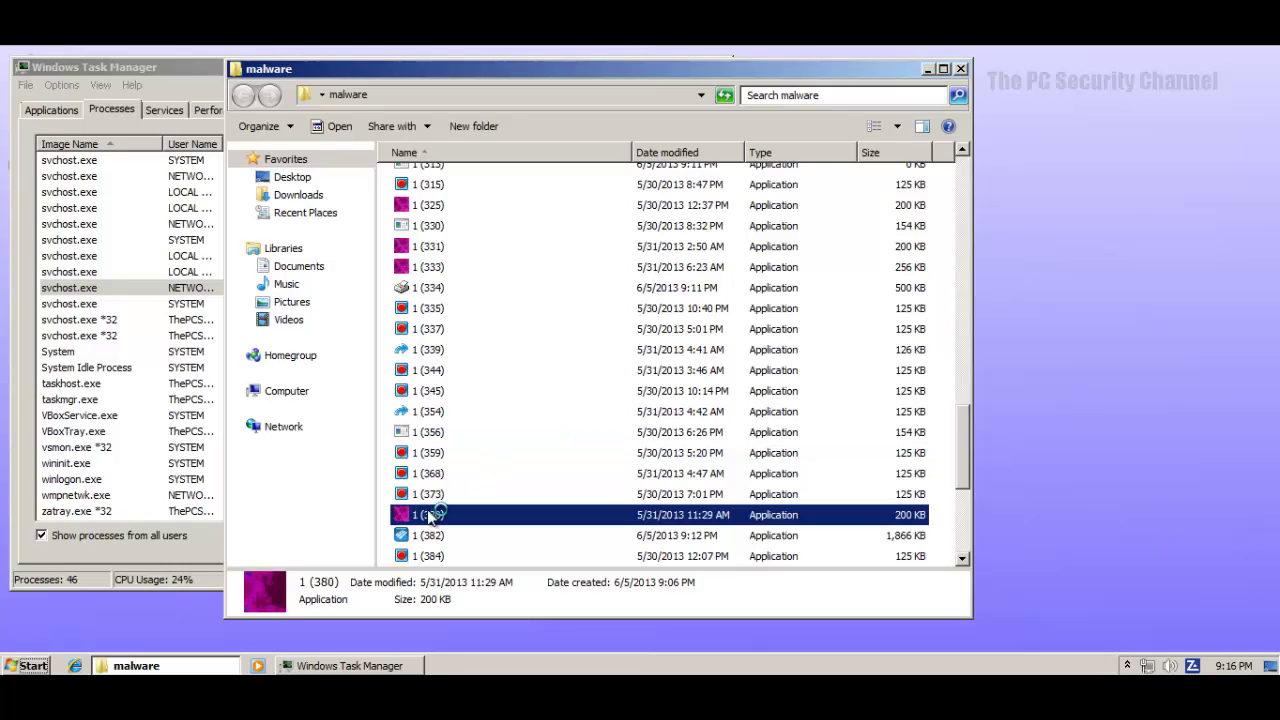
{"action": "scroll", "coordinate": [435, 515], "scroll_direction": "down", "scroll_amount": 2}
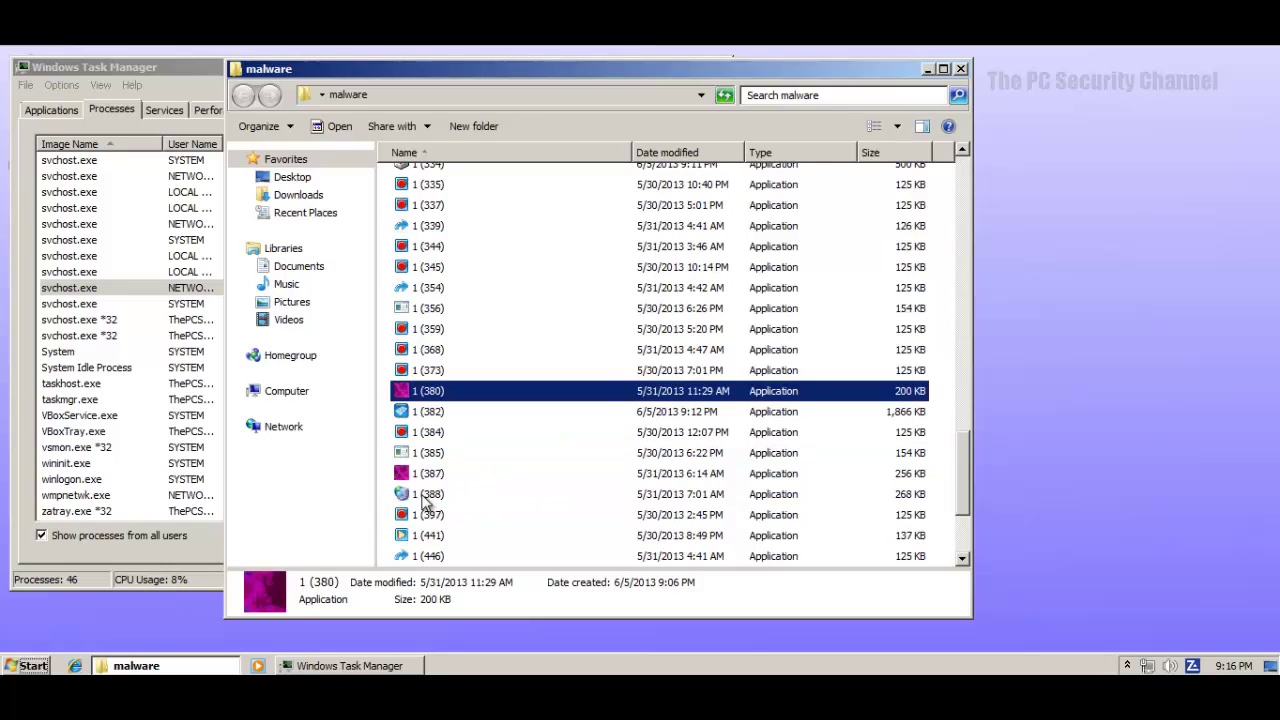
{"action": "left_click", "coordinate": [430, 496]}
{"action": "scroll", "coordinate": [441, 479], "scroll_direction": "down", "scroll_amount": 1}
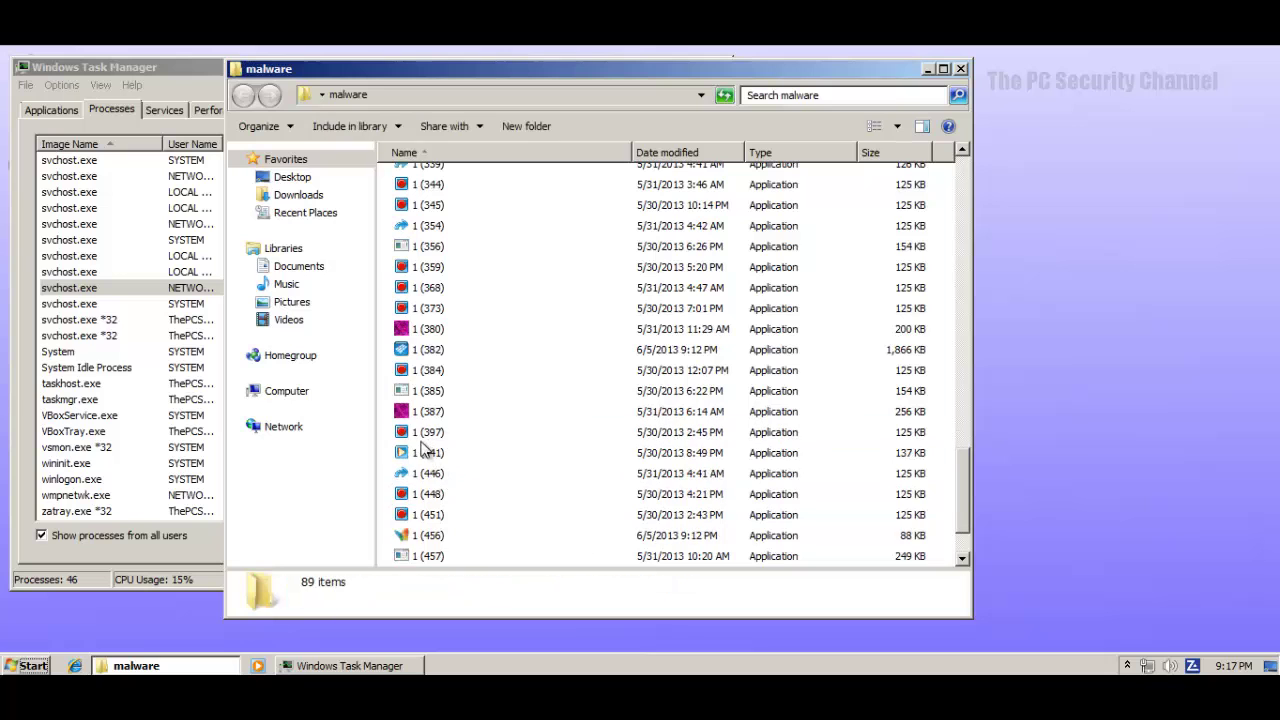
Check Task Manager again, then run 1 (456) and dismiss the MSN Explorer error it raises.
{"action": "left_click", "coordinate": [94, 241]}
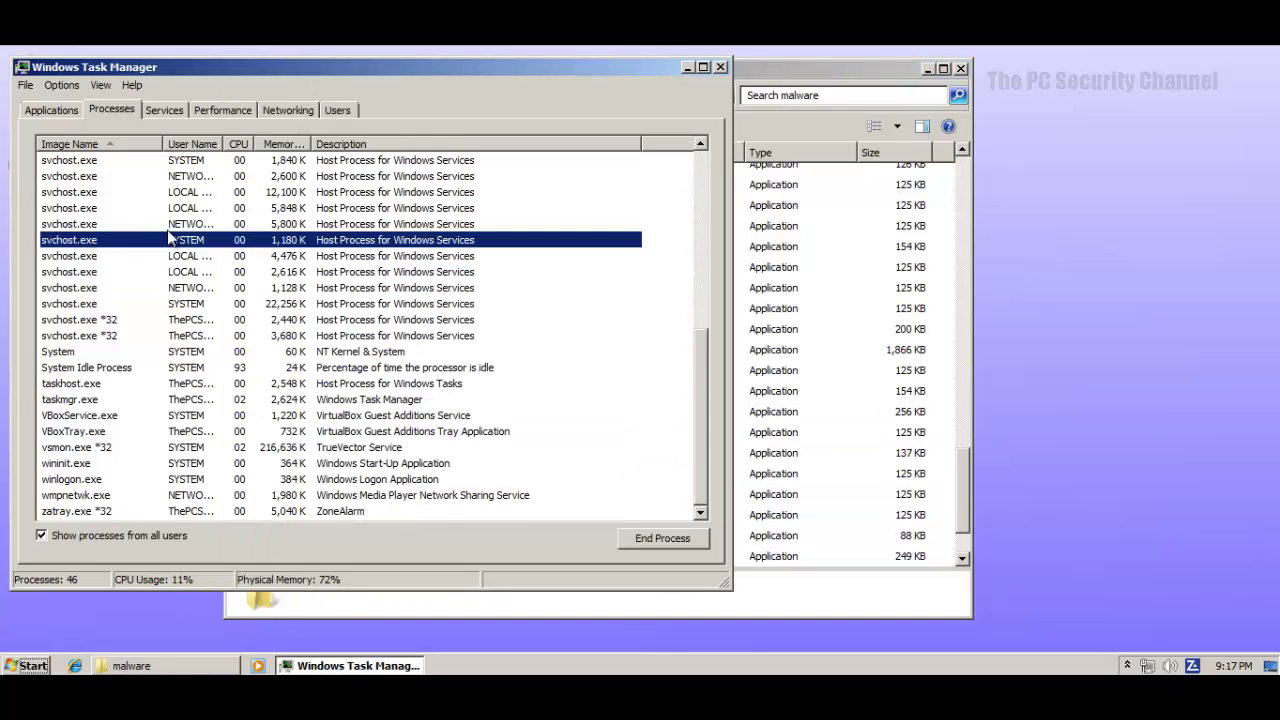
{"action": "scroll", "coordinate": [168, 235], "scroll_direction": "up", "scroll_amount": 8}
{"action": "scroll", "coordinate": [168, 235], "scroll_direction": "down", "scroll_amount": 8}
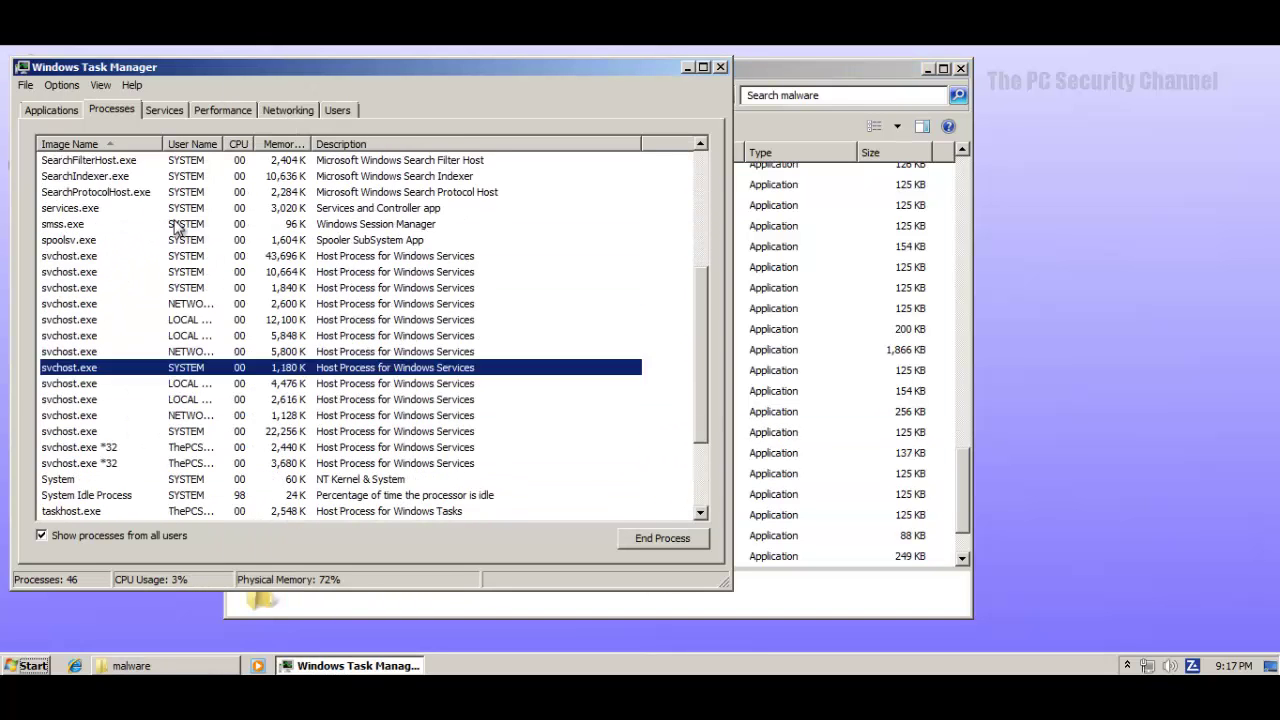
{"action": "left_click", "coordinate": [775, 395]}
{"action": "key", "text": "Up"}
{"action": "key", "text": "Up"}
{"action": "key", "text": "Up"}
{"action": "double_click", "coordinate": [435, 472]}
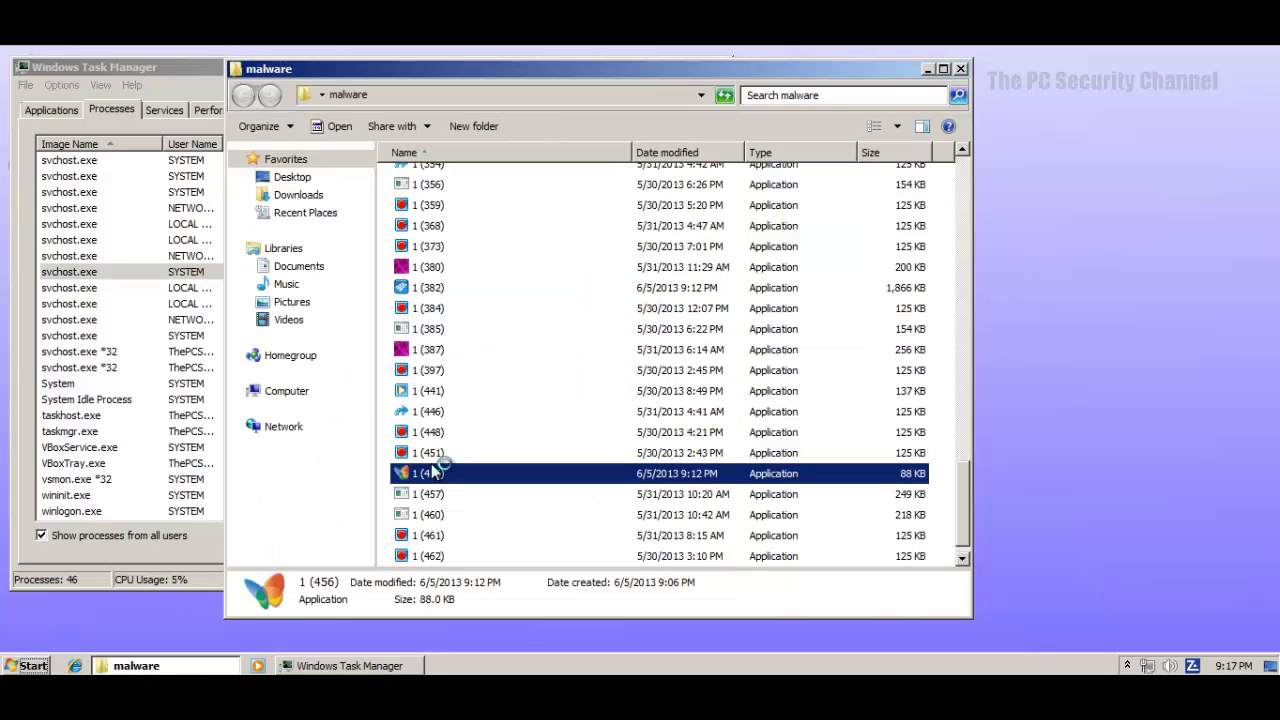
{"action": "left_click", "coordinate": [760, 420]}
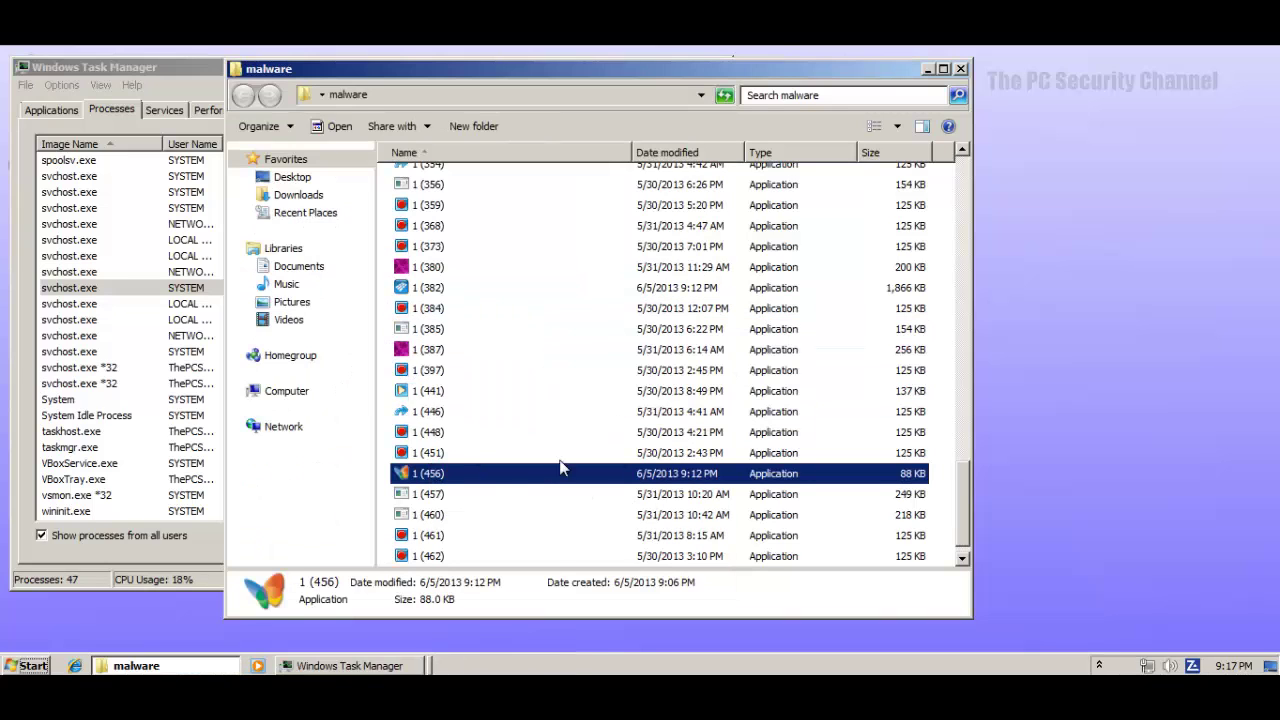
Run sample 1 (460) and select samples 1 (465) and 1 (462).
{"action": "left_click", "coordinate": [491, 493]}
{"action": "double_click", "coordinate": [482, 514]}
{"action": "scroll", "coordinate": [500, 500], "scroll_direction": "down", "scroll_amount": 1}
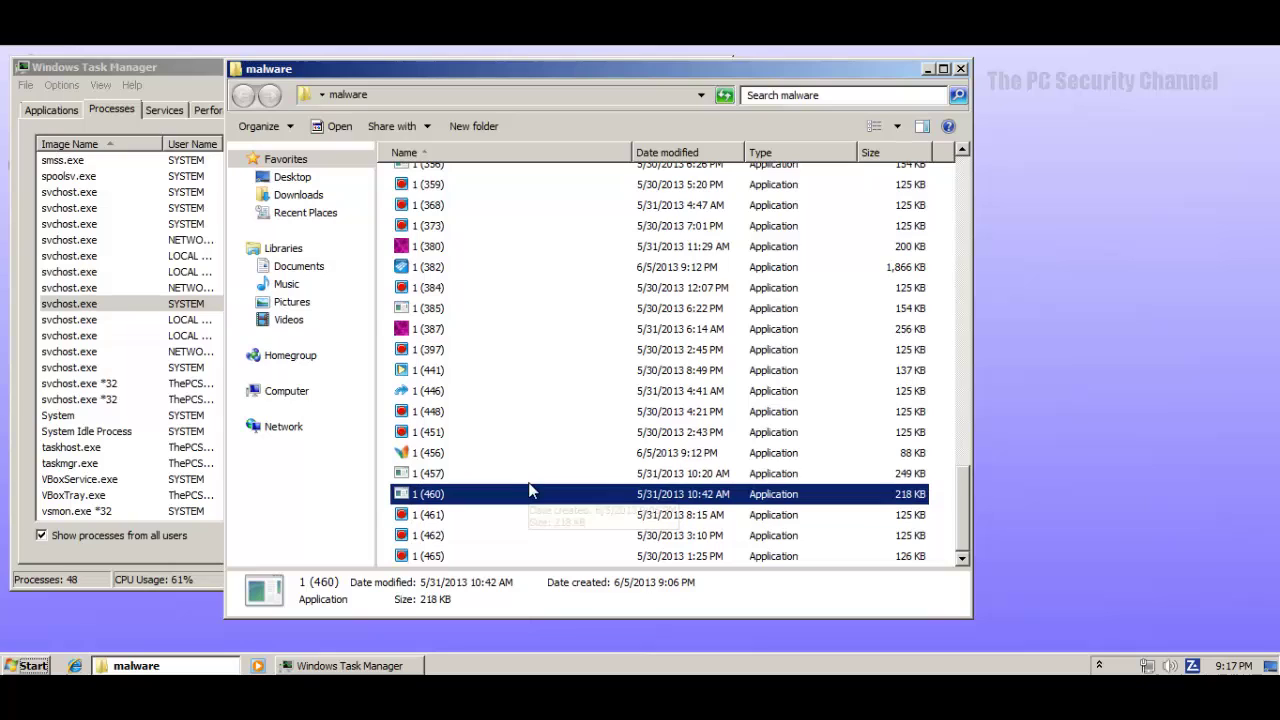
{"action": "left_click", "coordinate": [460, 557]}
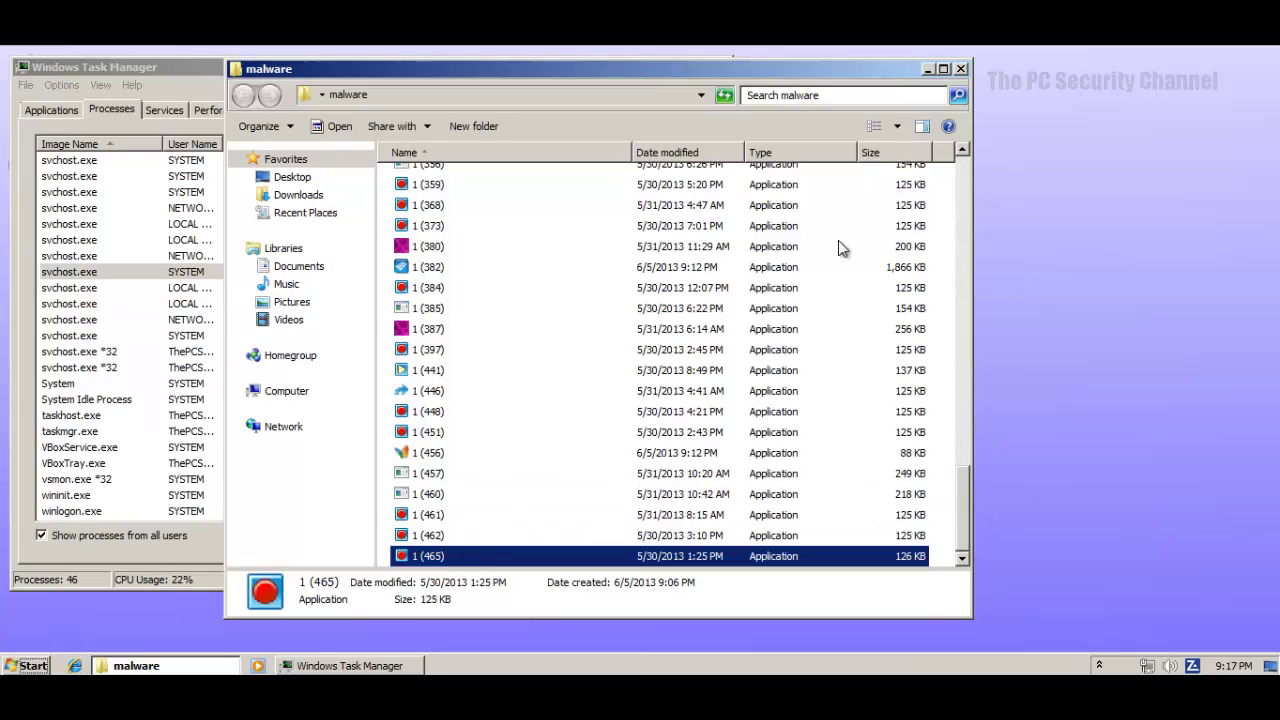
{"action": "left_click", "coordinate": [494, 538]}
Close the malware folder, reopen ZoneAlarm and open the Application Control programs list from Firewall details.
{"action": "left_click", "coordinate": [962, 69]}
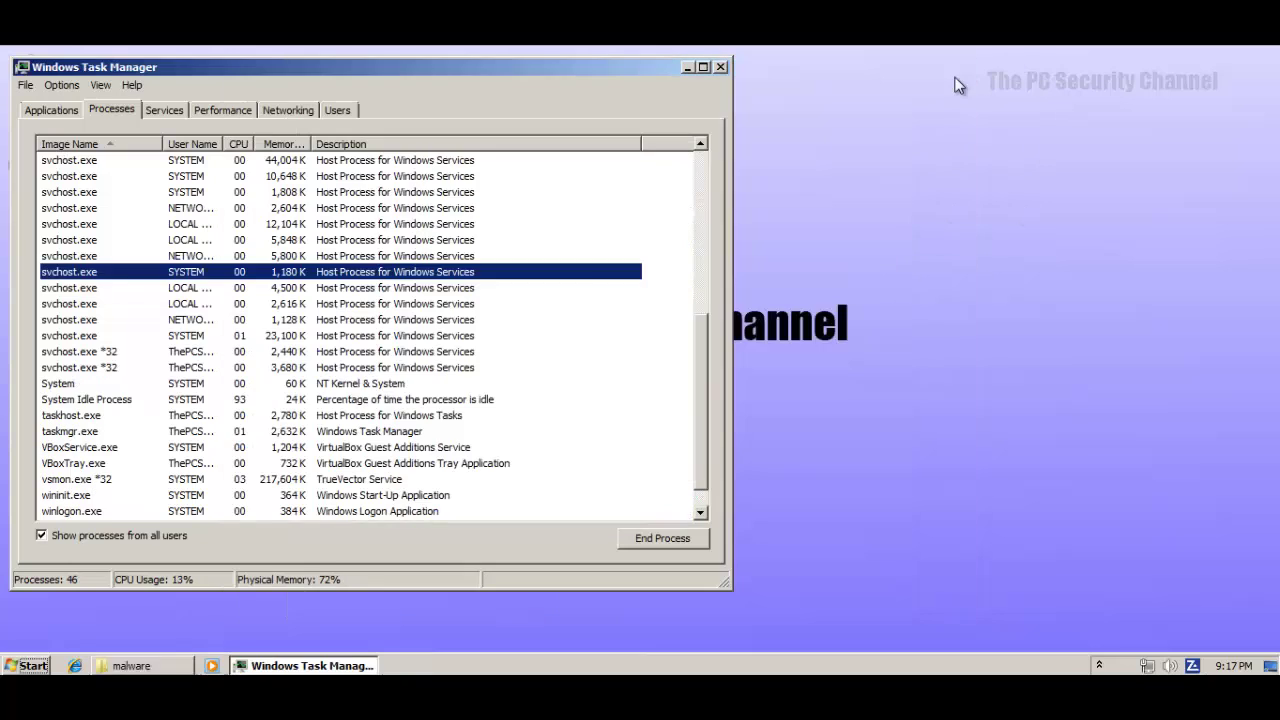
{"action": "scroll", "coordinate": [250, 245], "scroll_direction": "up", "scroll_amount": 7}
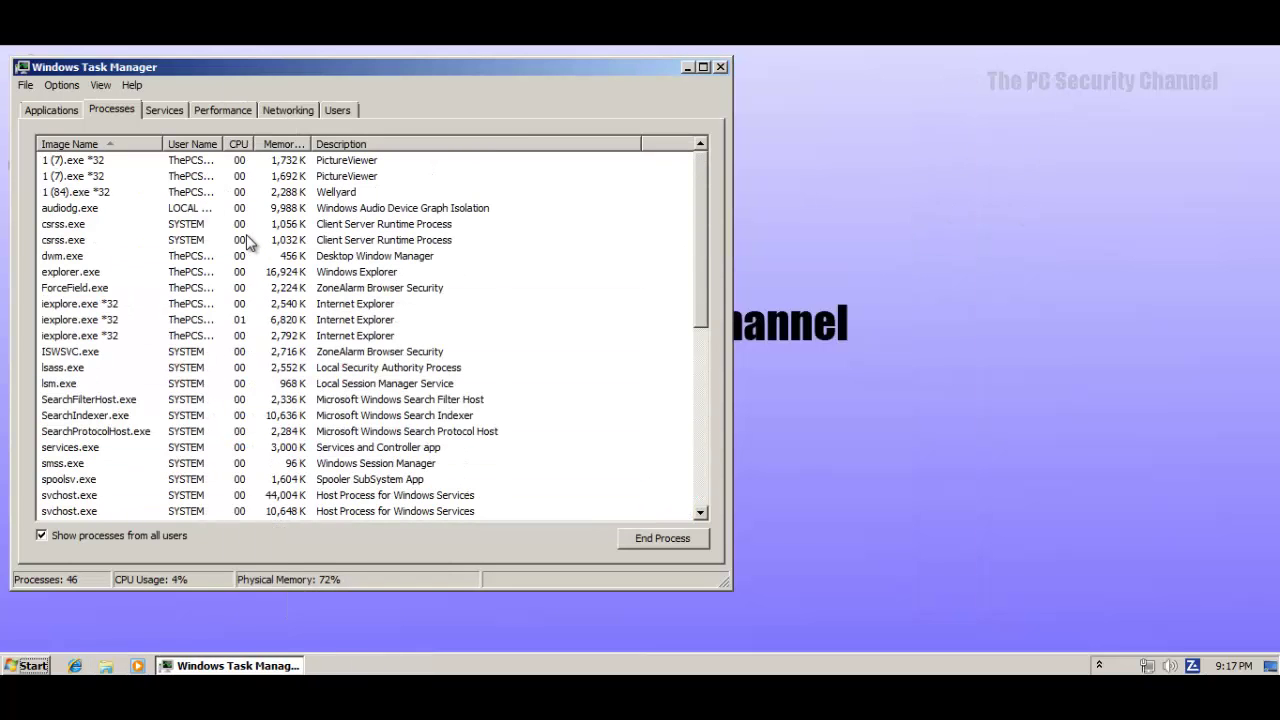
{"action": "double_click", "coordinate": [1192, 665]}
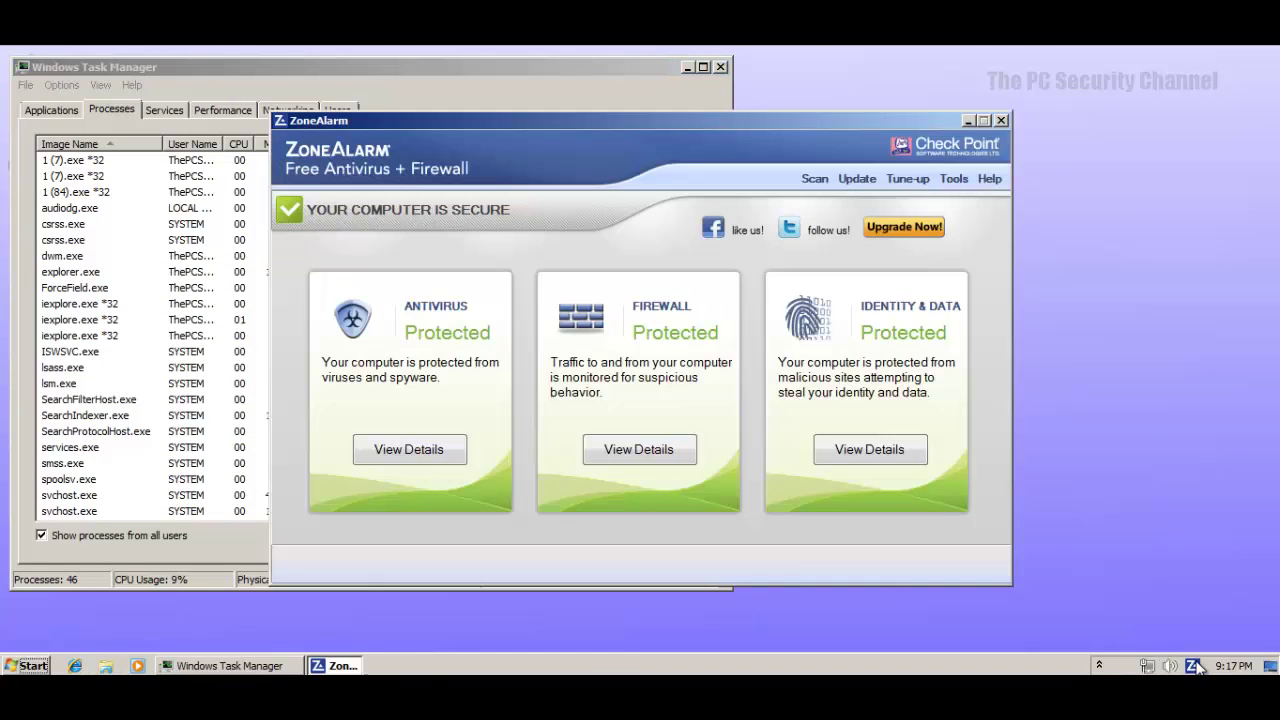
{"action": "left_click", "coordinate": [640, 447]}
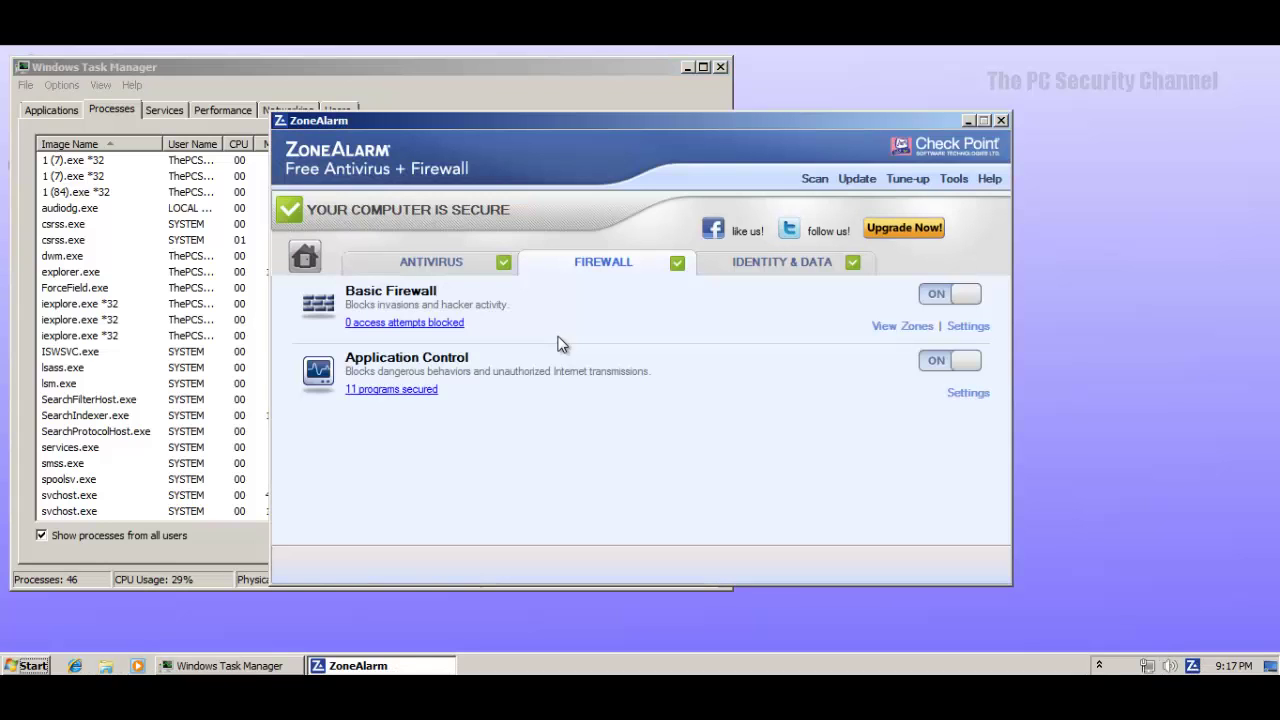
{"action": "left_click", "coordinate": [400, 390]}
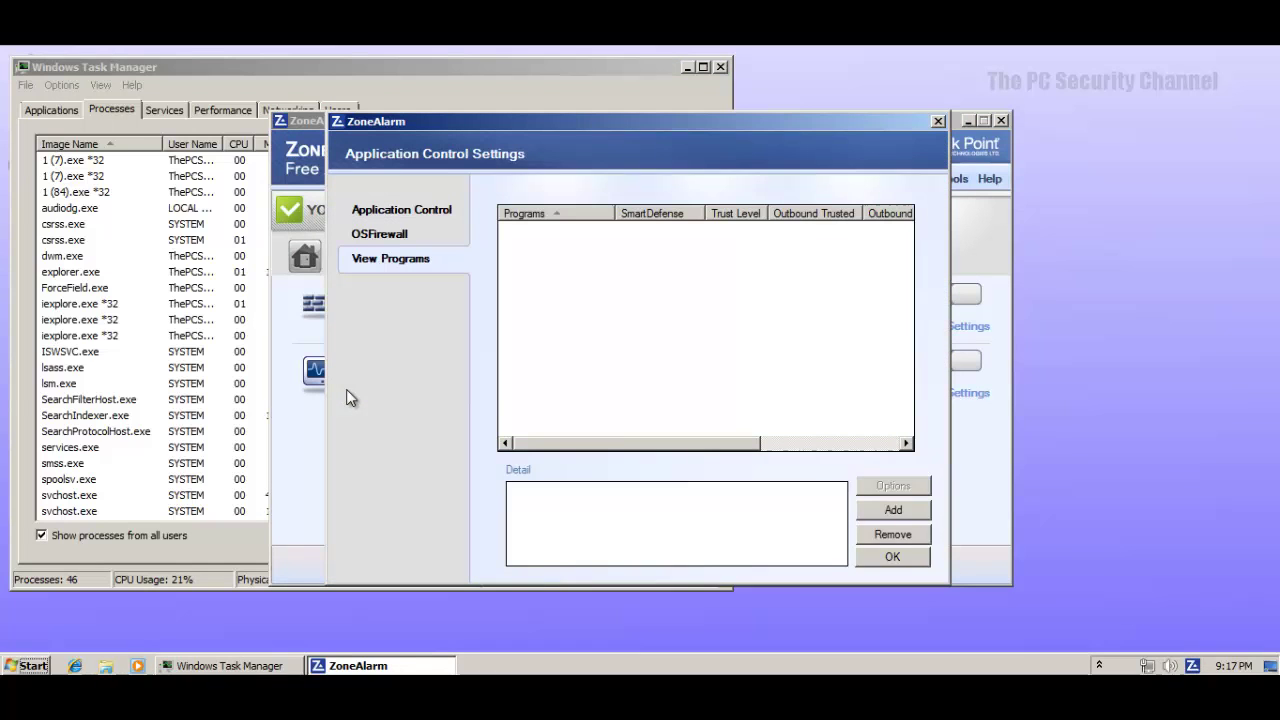
Inspect the 1 (199).exe and 1 (76).exe entries, scroll the list, then close the settings.
{"action": "left_click", "coordinate": [566, 246]}
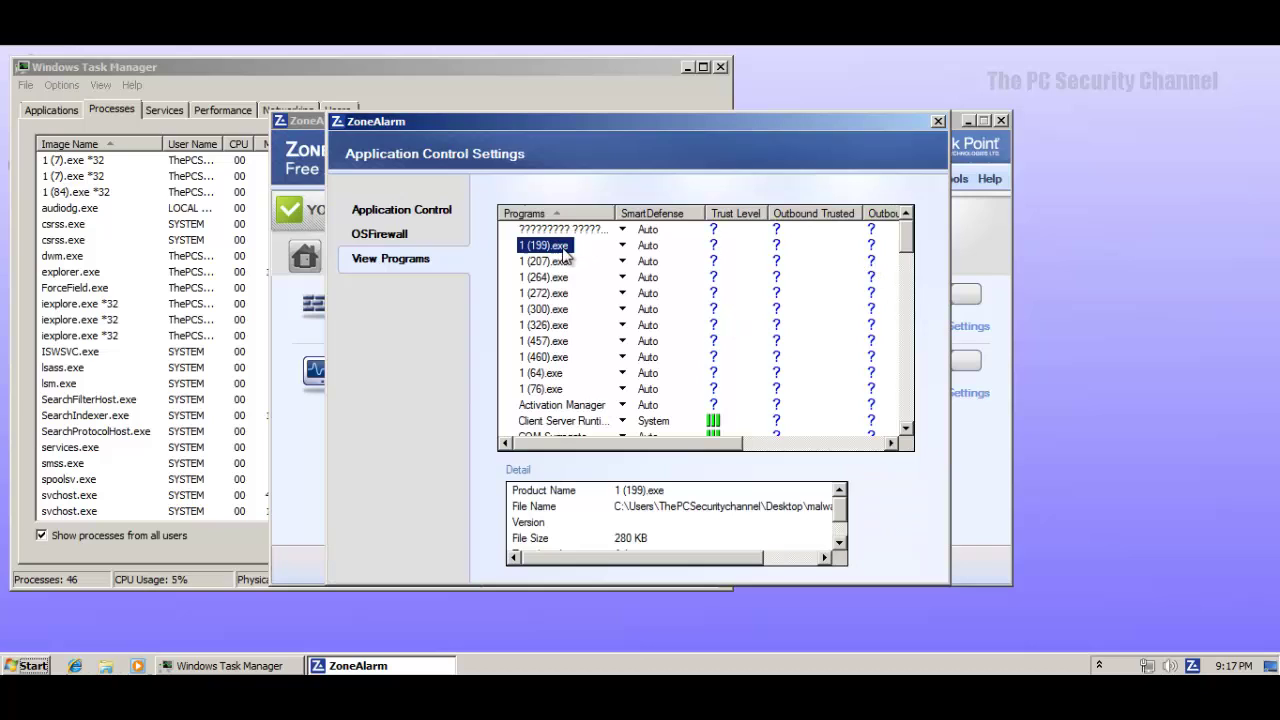
{"action": "left_click", "coordinate": [545, 389]}
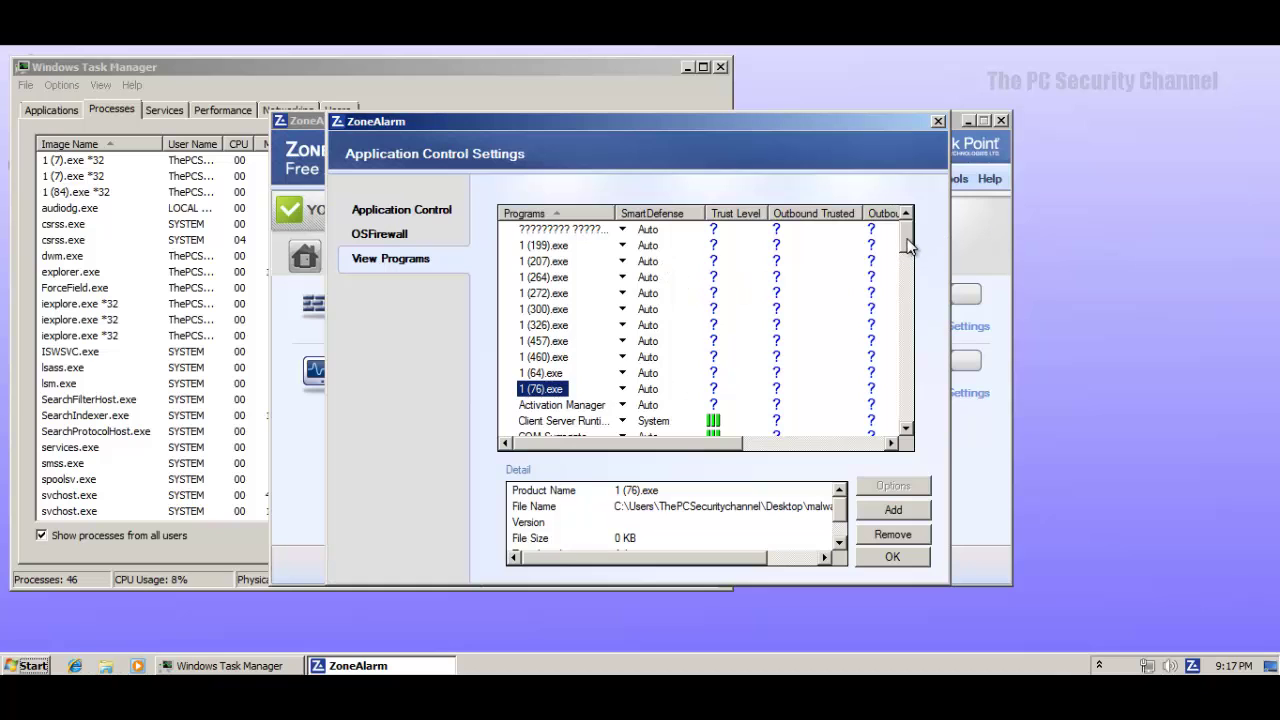
{"action": "left_click_drag", "start_coordinate": [908, 248], "coordinate": [918, 427]}
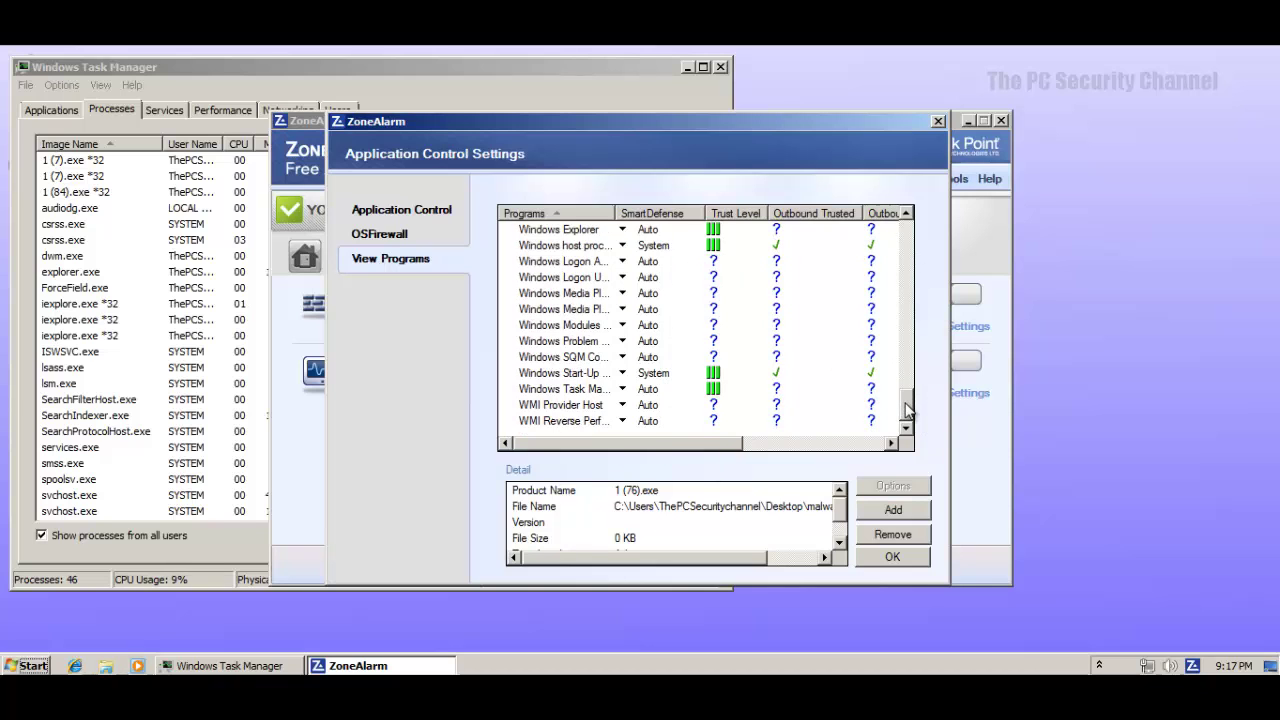
{"action": "left_click_drag", "start_coordinate": [910, 405], "coordinate": [906, 207]}
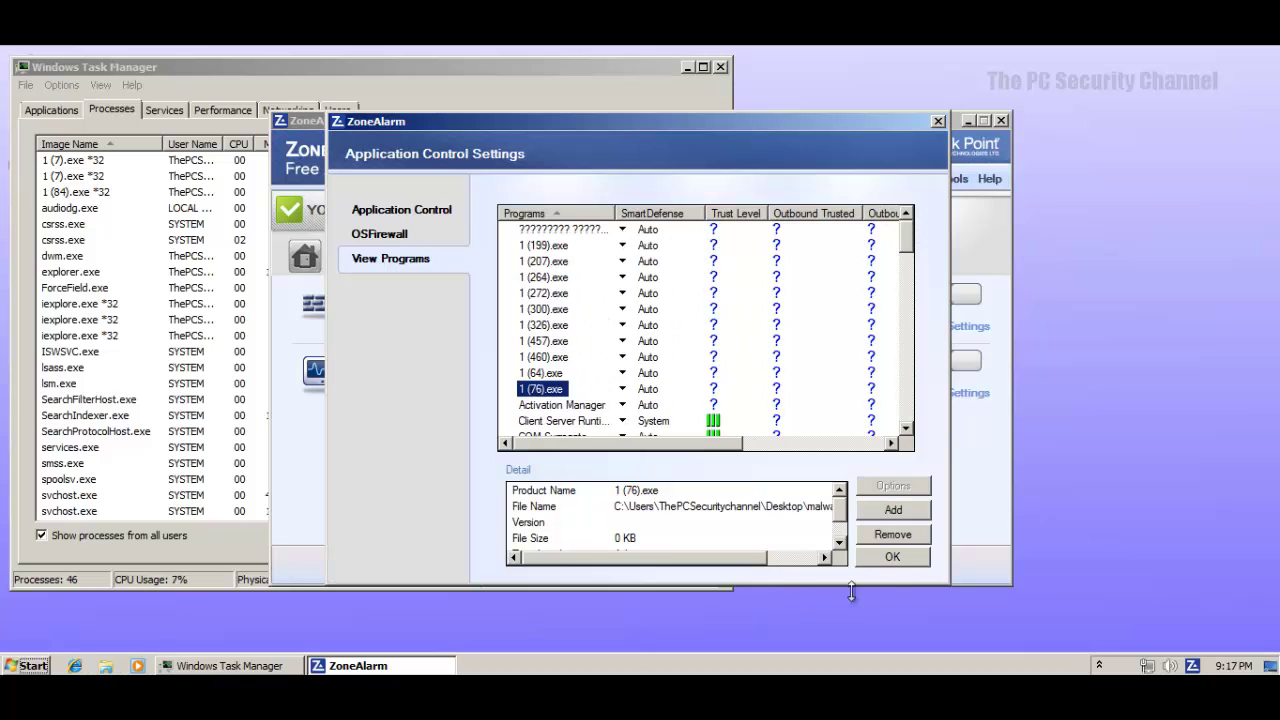
{"action": "left_click", "coordinate": [893, 558]}
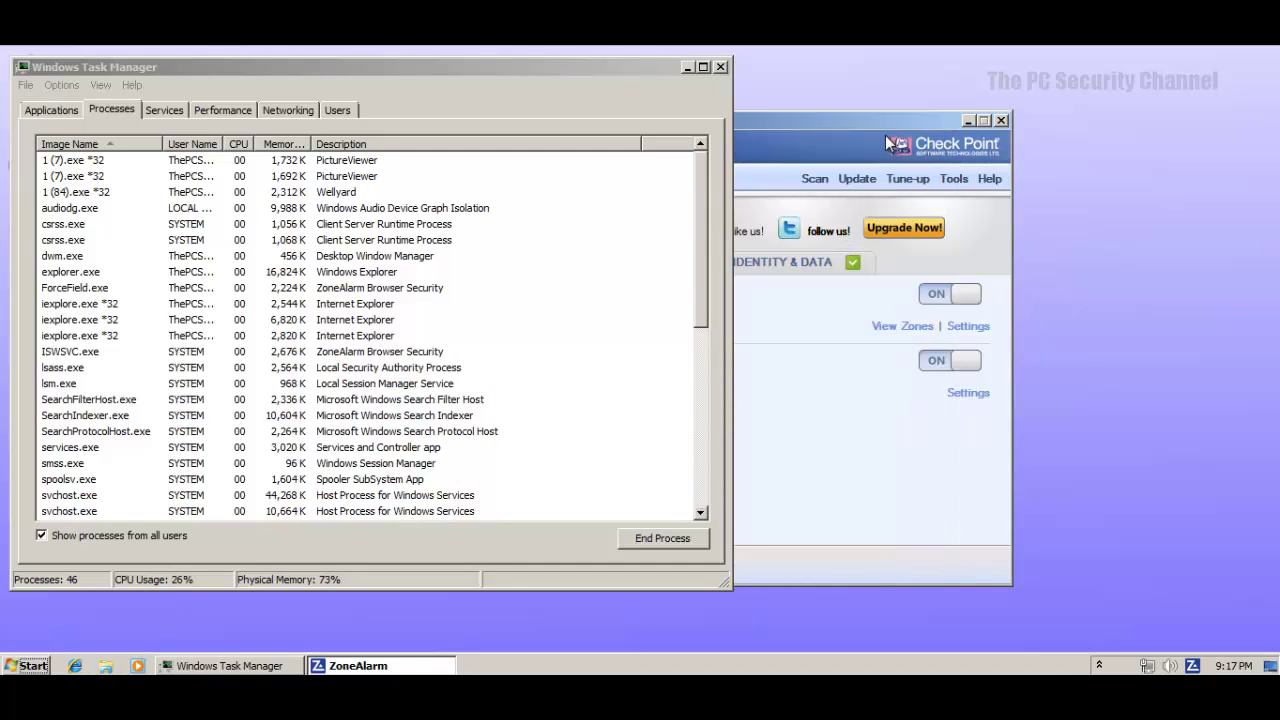
{"action": "left_click", "coordinate": [995, 145]}
Close Task Manager, restore ZoneAlarm to show antivirus, firewall and identity all Protected, then close it.
{"action": "left_click", "coordinate": [1001, 121]}
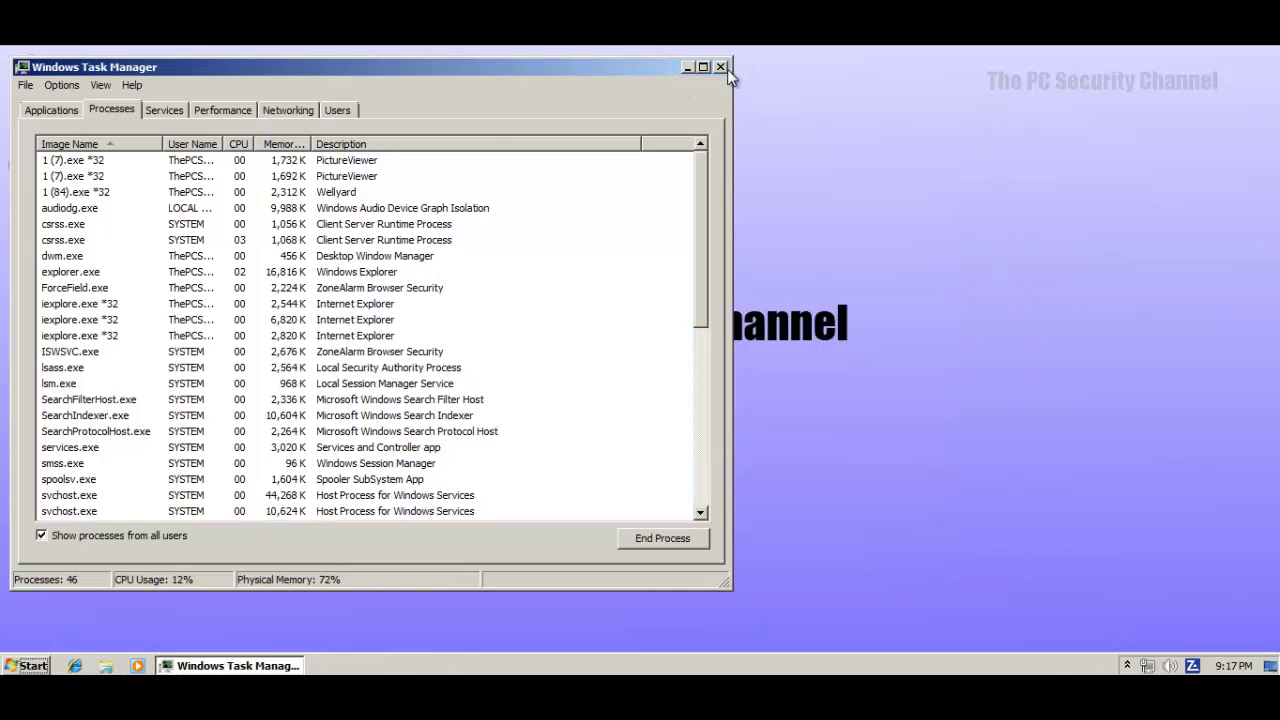
{"action": "left_click", "coordinate": [720, 67]}
{"action": "left_click", "coordinate": [55, 314]}
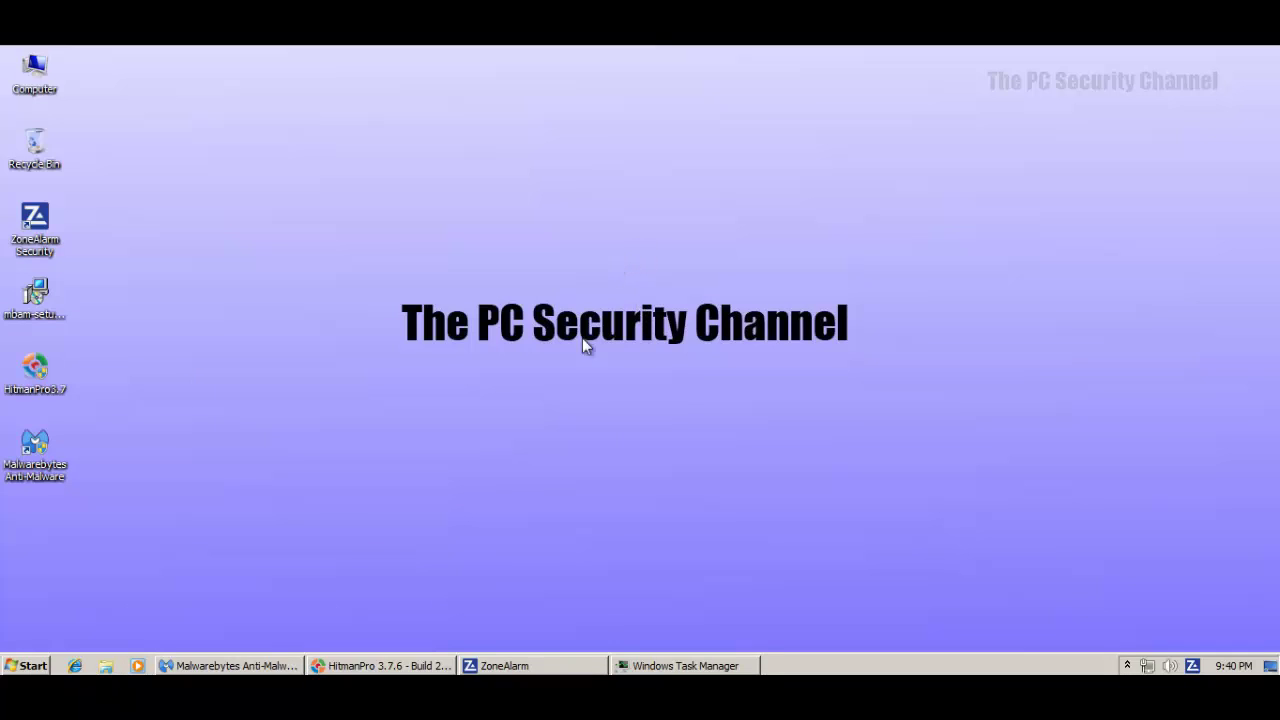
{"action": "left_click", "coordinate": [536, 670]}
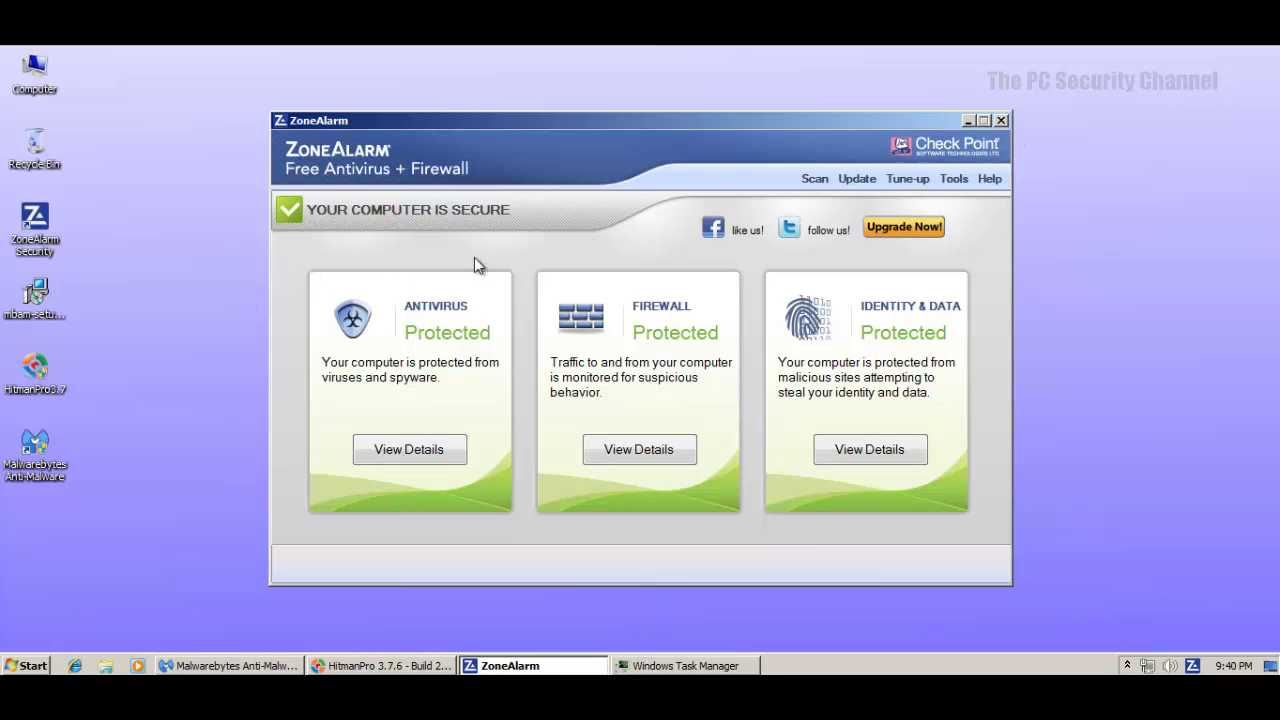
{"action": "left_click", "coordinate": [1001, 120]}
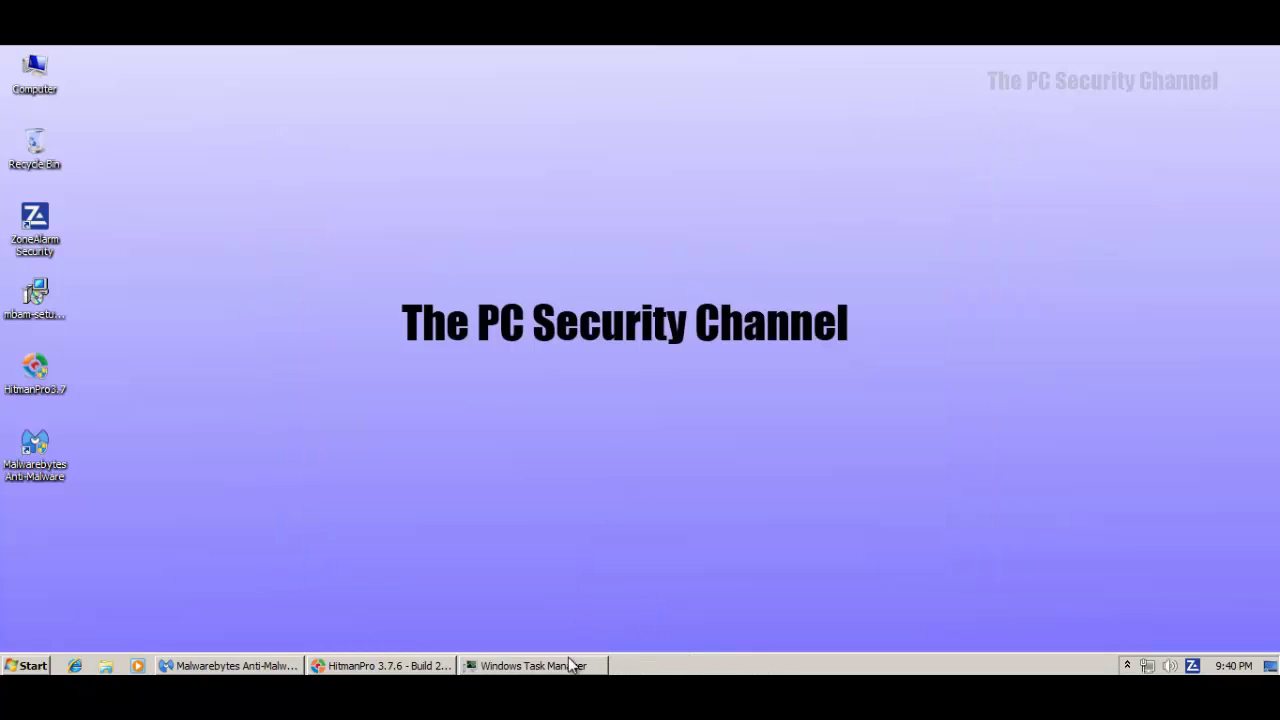
Restore and reposition Task Manager, then select the cscript.exe *32 process.
{"action": "left_click", "coordinate": [568, 659]}
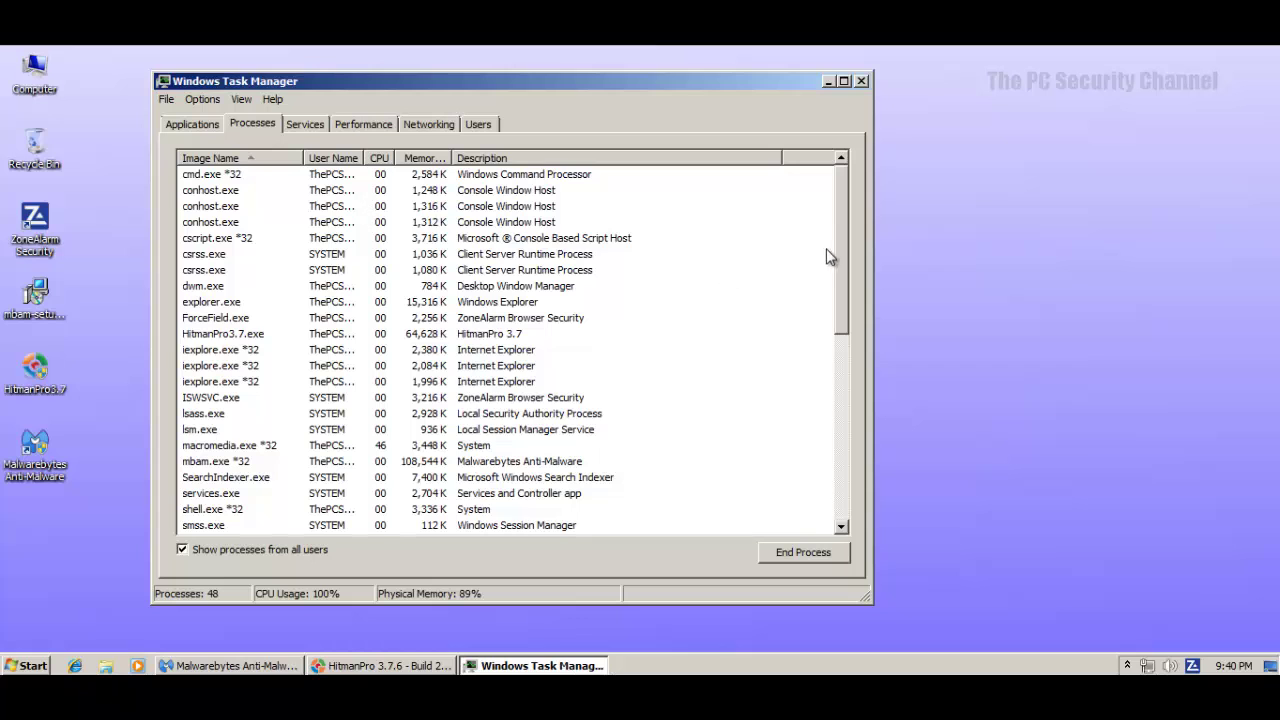
{"action": "left_click_drag", "start_coordinate": [725, 90], "coordinate": [783, 94]}
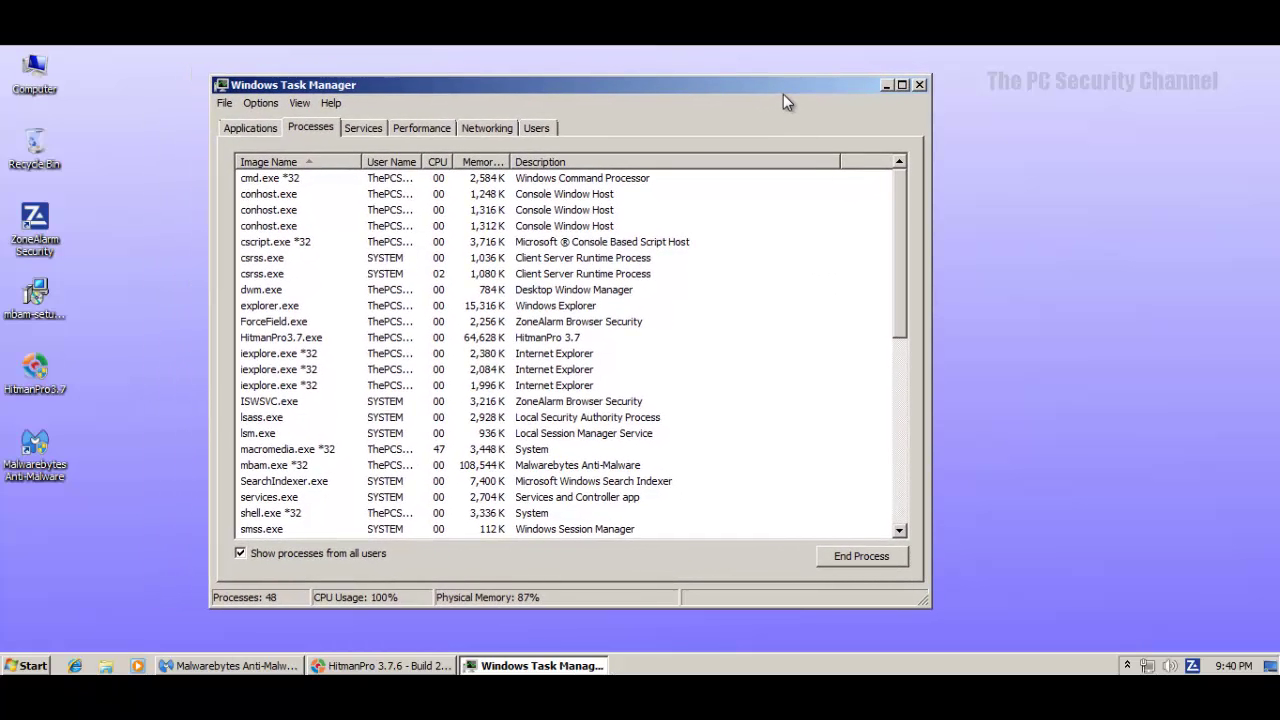
{"action": "scroll", "coordinate": [902, 238], "scroll_direction": "down", "scroll_amount": 1}
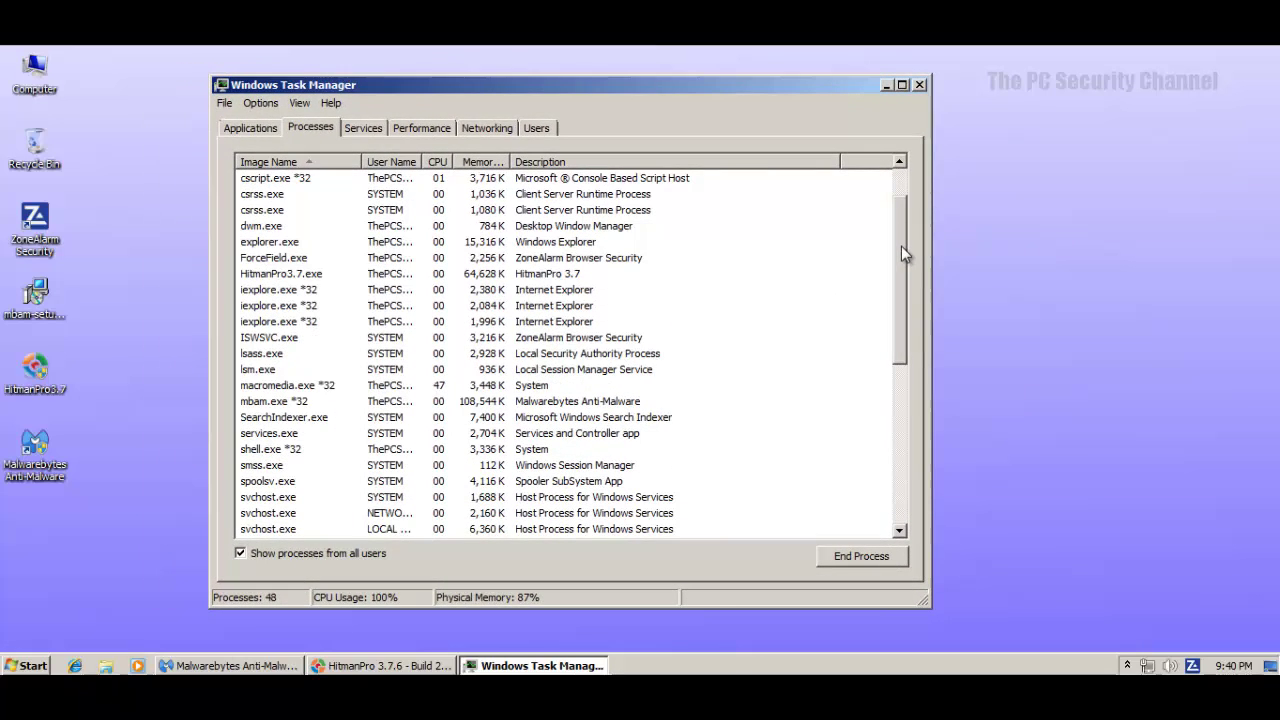
{"action": "left_click_drag", "start_coordinate": [900, 267], "coordinate": [869, 239]}
{"action": "left_click", "coordinate": [592, 193]}
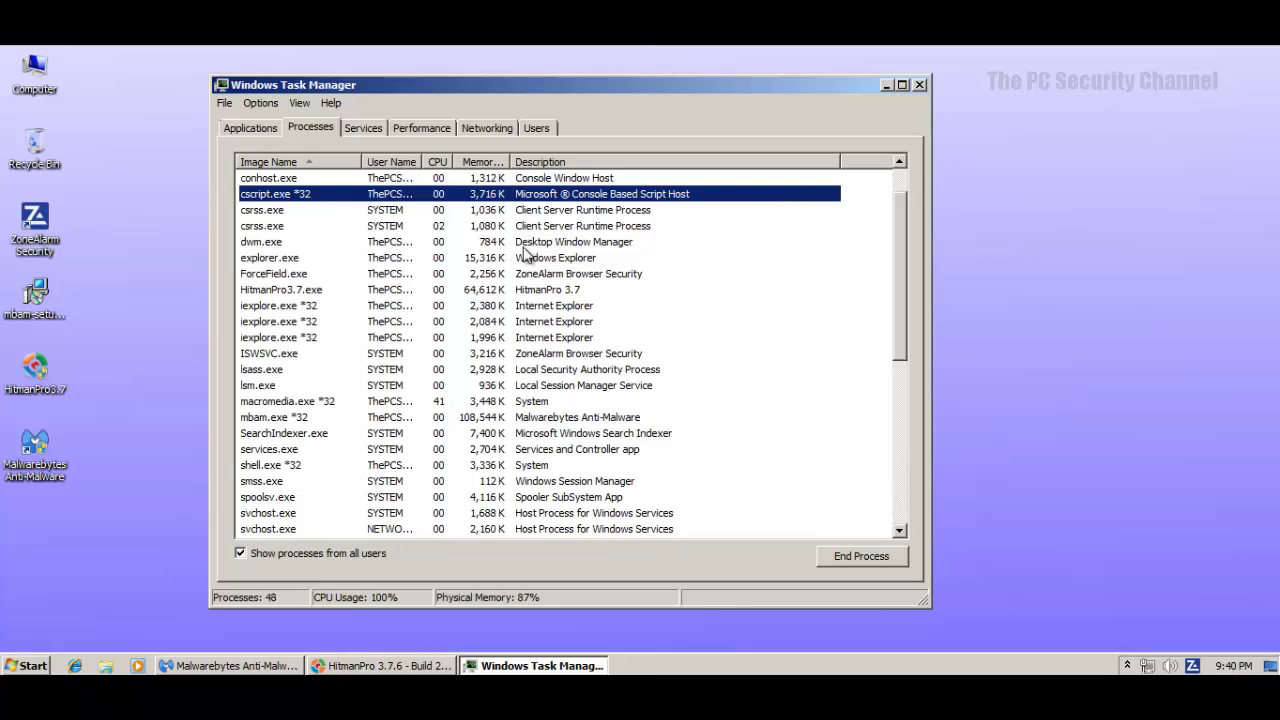
Inspect lsass.exe and the three iexplore.exe *32 processes.
{"action": "left_click", "coordinate": [525, 369]}
{"action": "scroll", "coordinate": [520, 260], "scroll_direction": "down", "scroll_amount": 1}
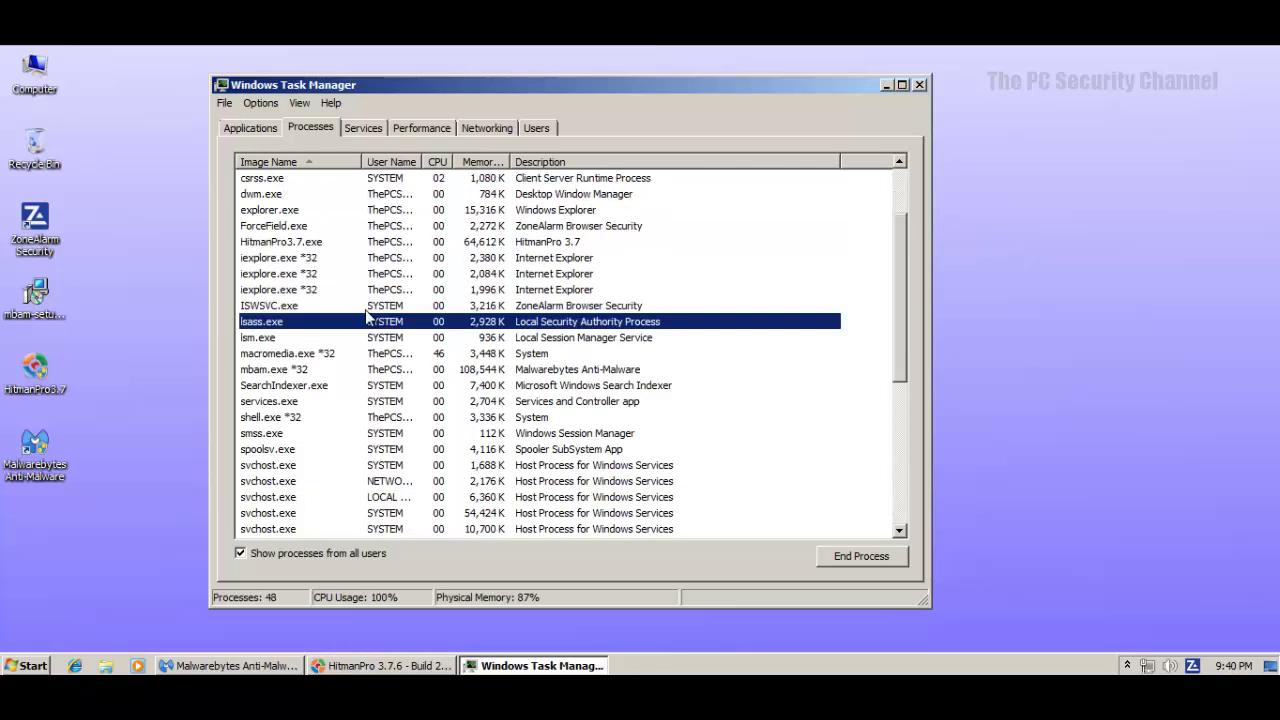
{"action": "left_click", "coordinate": [295, 258]}
{"action": "left_click", "coordinate": [287, 274]}
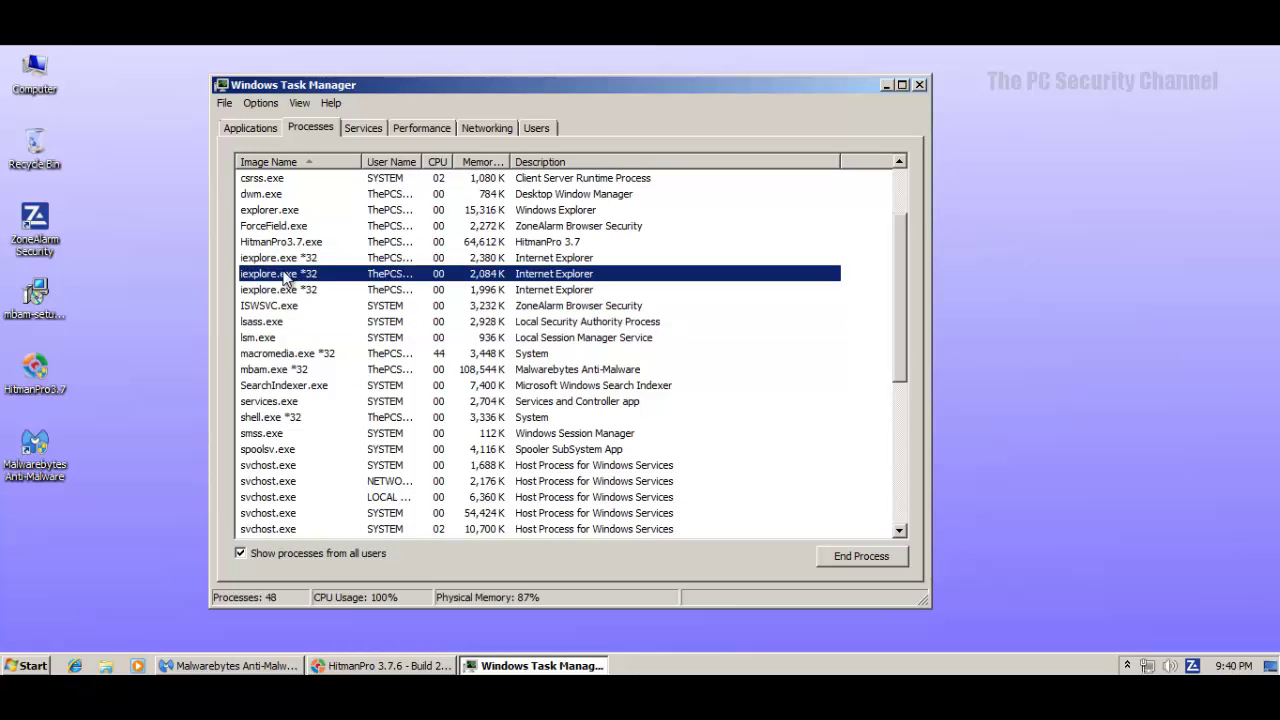
{"action": "left_click", "coordinate": [283, 290]}
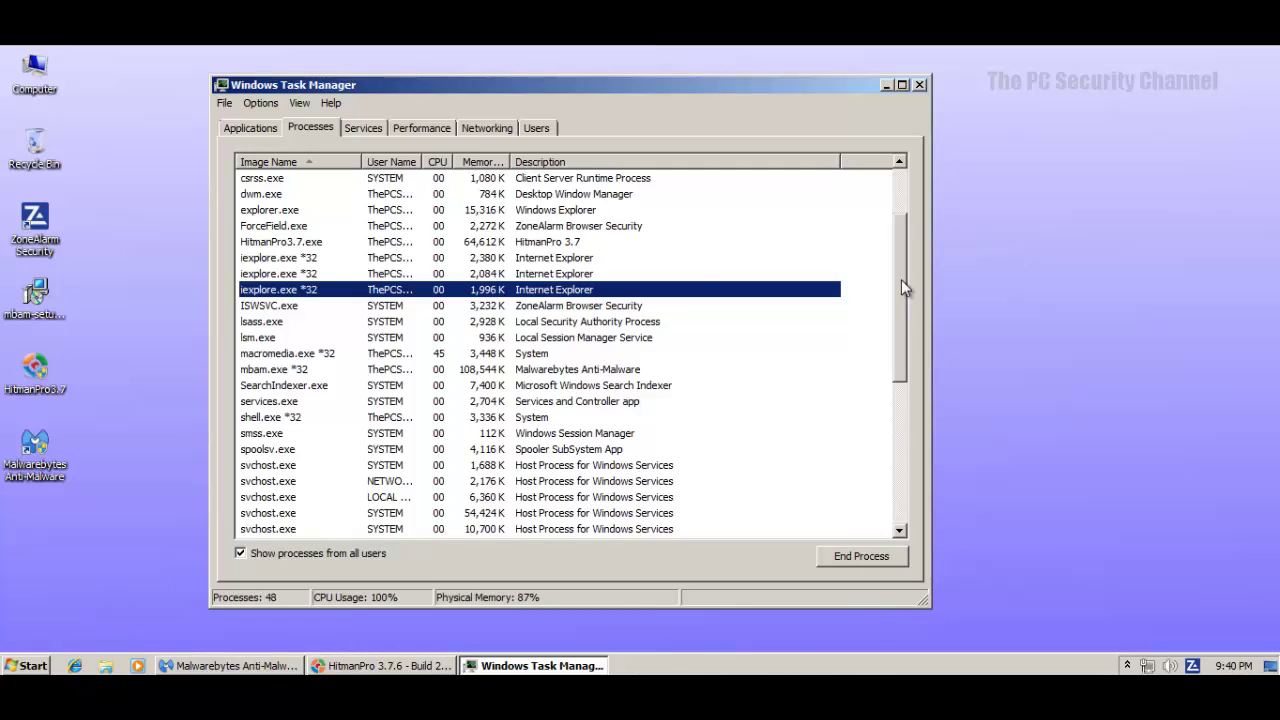
{"action": "left_click", "coordinate": [372, 258]}
{"action": "left_click", "coordinate": [340, 273]}
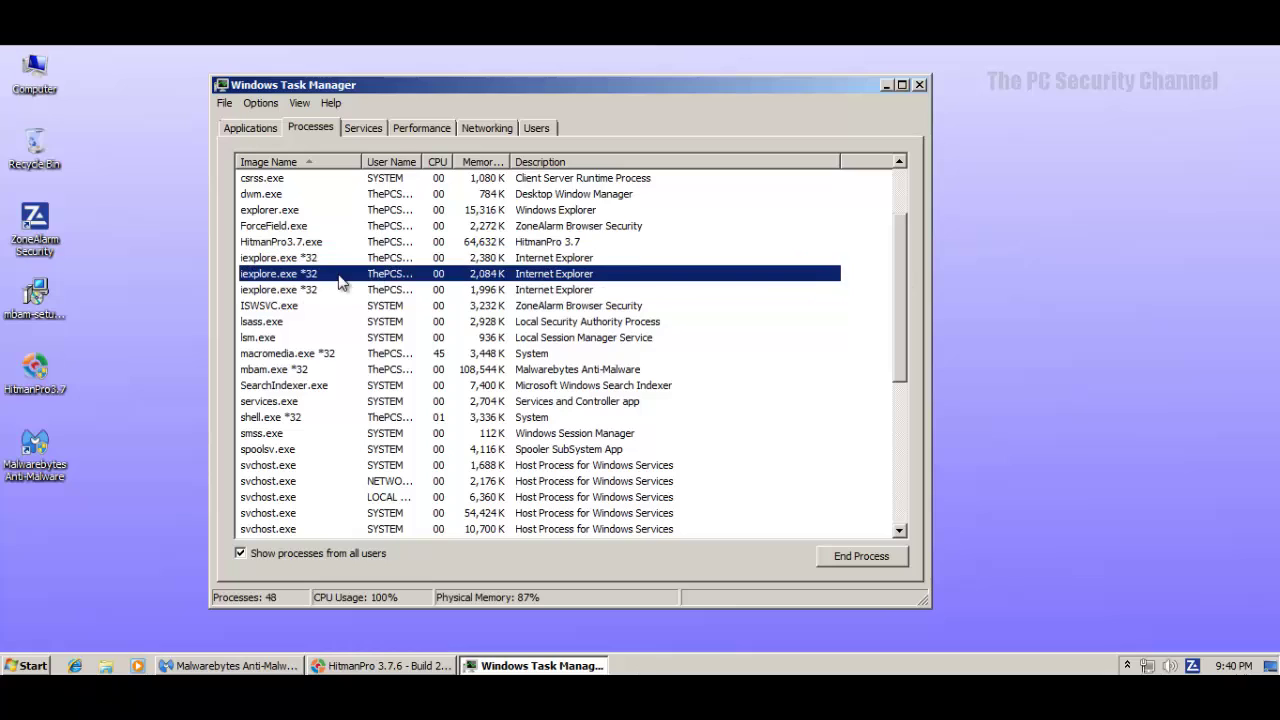
{"action": "left_click", "coordinate": [342, 291]}
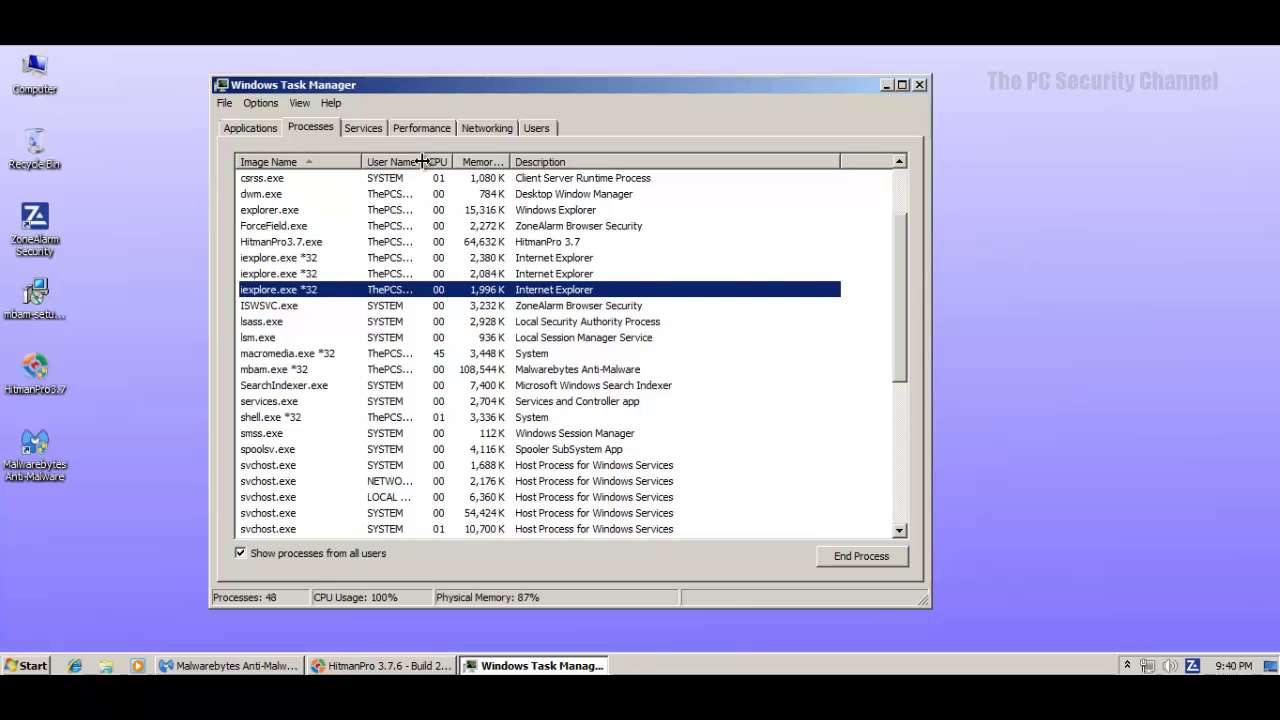
Widen the User Name column and check lsass.exe, shell.exe *32, services.exe and the 10,700 K svchost.exe.
{"action": "left_click_drag", "start_coordinate": [421, 162], "coordinate": [451, 169]}
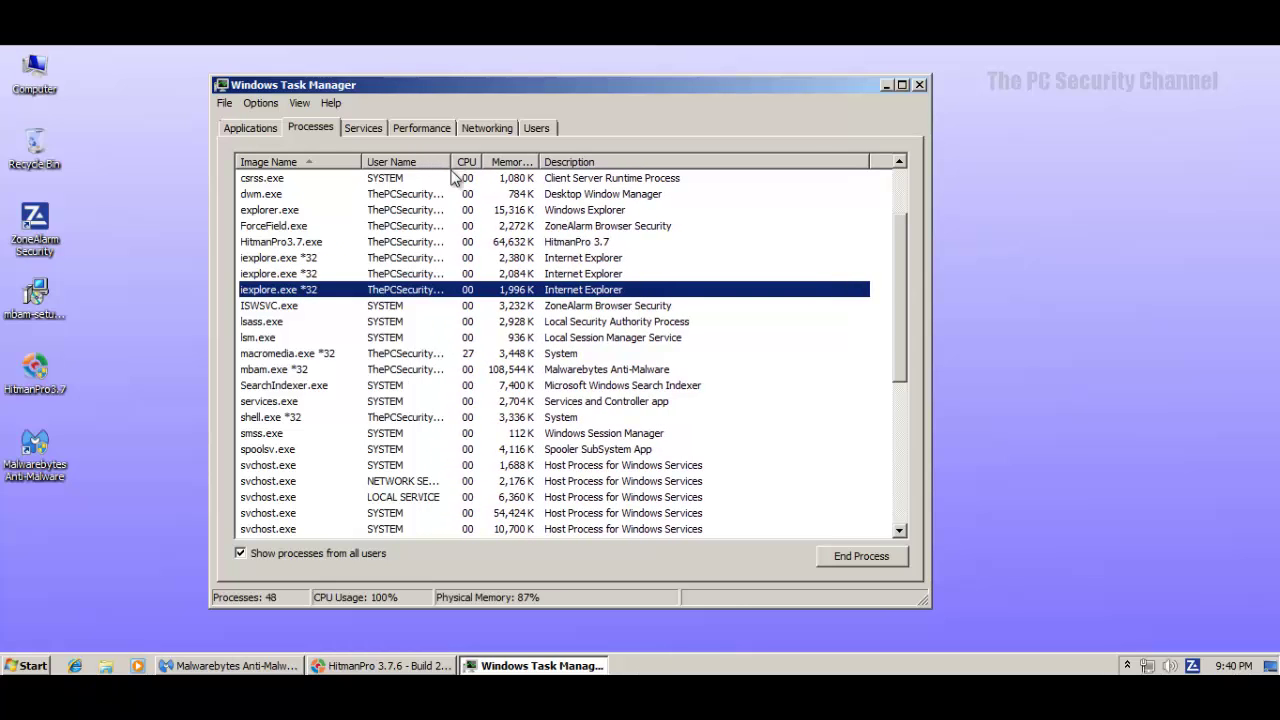
{"action": "left_click", "coordinate": [278, 322]}
{"action": "scroll", "coordinate": [305, 328], "scroll_direction": "down", "scroll_amount": 1}
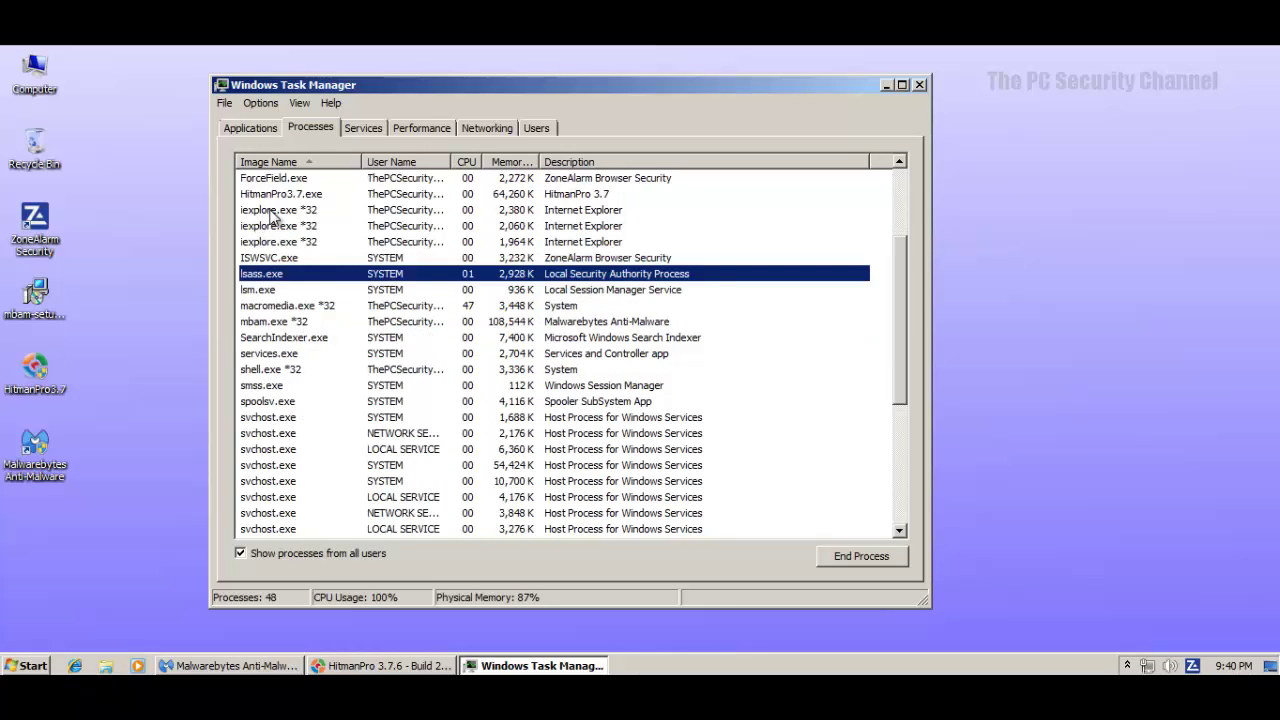
{"action": "left_click", "coordinate": [318, 370]}
{"action": "left_click", "coordinate": [303, 355]}
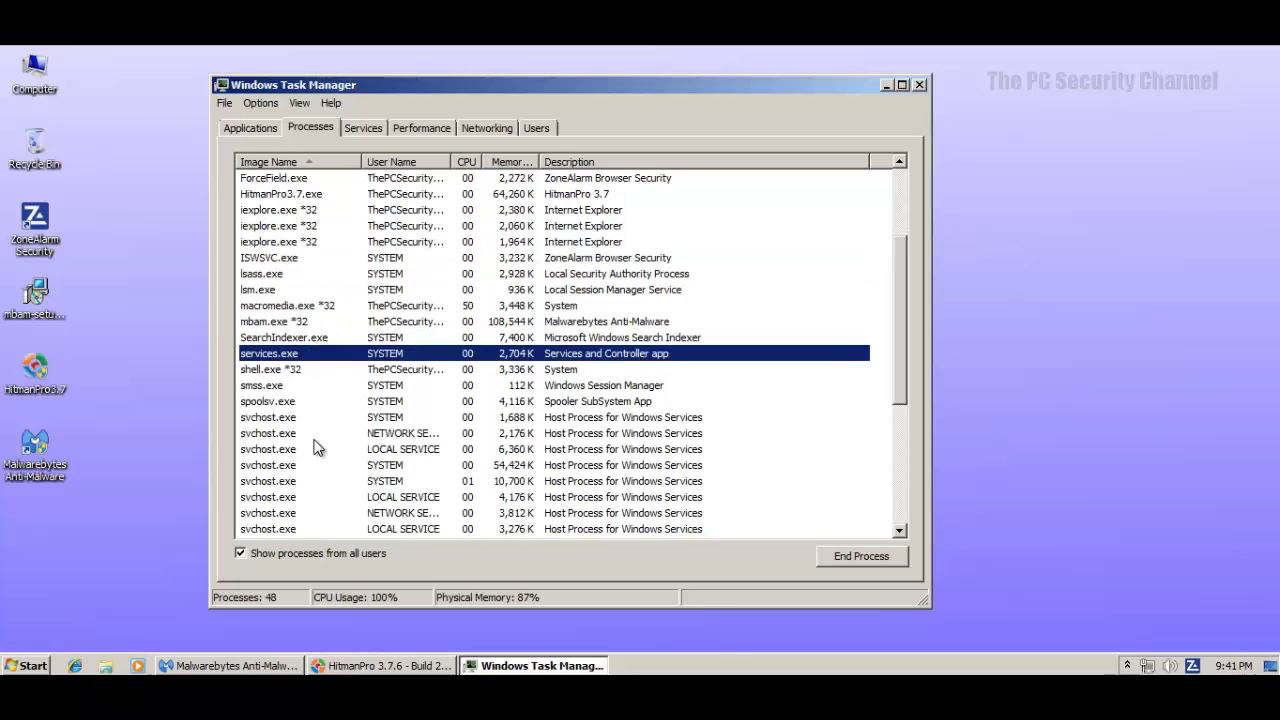
{"action": "scroll", "coordinate": [313, 447], "scroll_direction": "down", "scroll_amount": 1}
{"action": "left_click", "coordinate": [322, 436]}
{"action": "scroll", "coordinate": [355, 432], "scroll_direction": "down", "scroll_amount": 2}
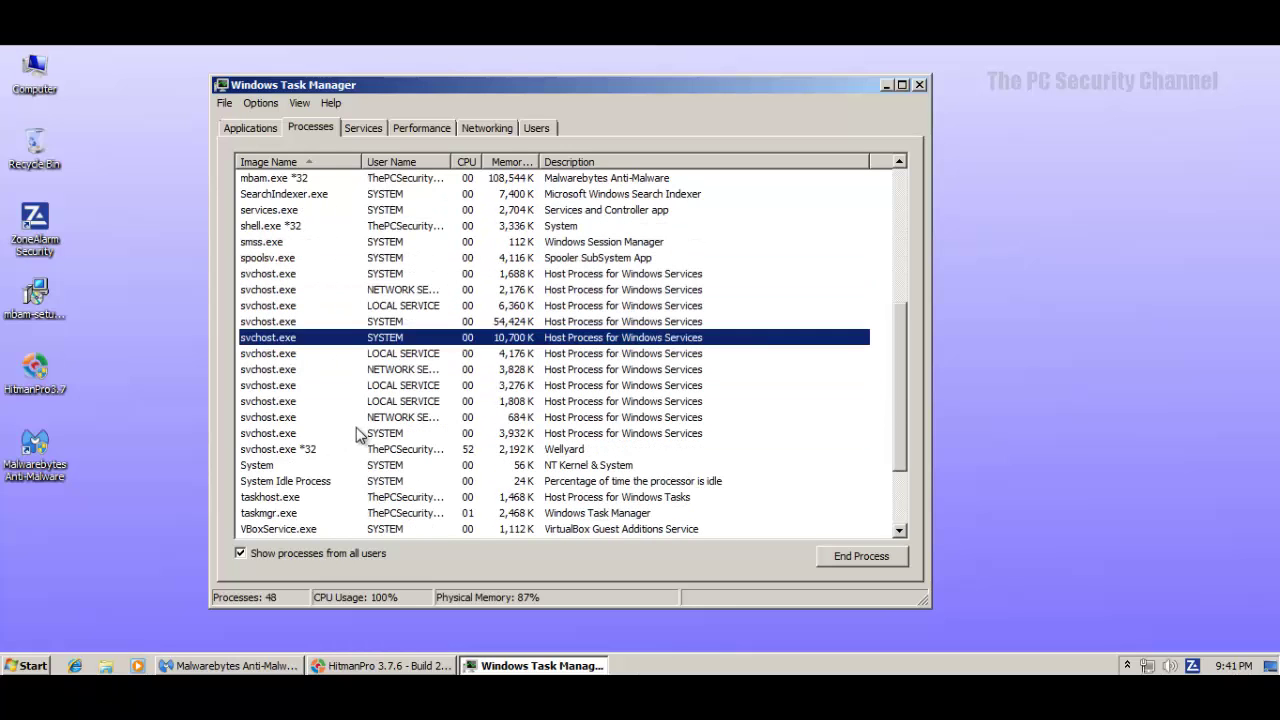
Compare the svchost.exe processes, including the Wellyard *32 one and the NETWORK SERVICE instances.
{"action": "left_click", "coordinate": [305, 452]}
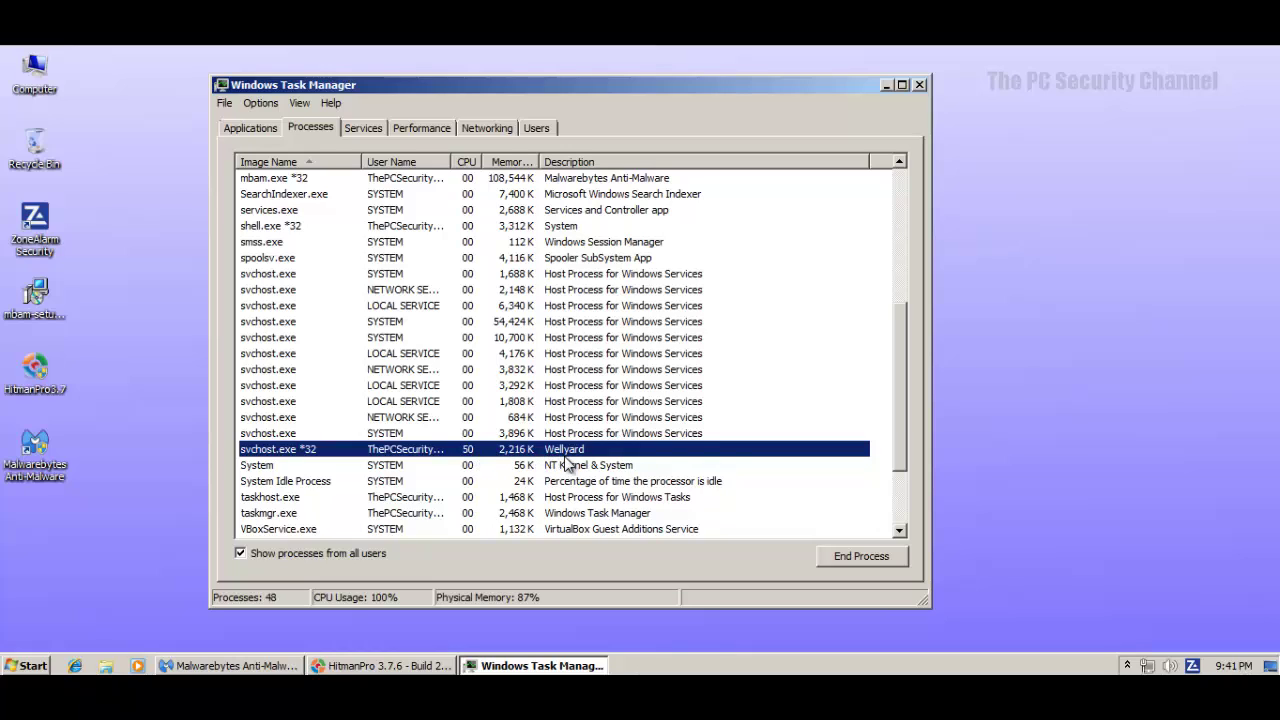
{"action": "left_click", "coordinate": [563, 290]}
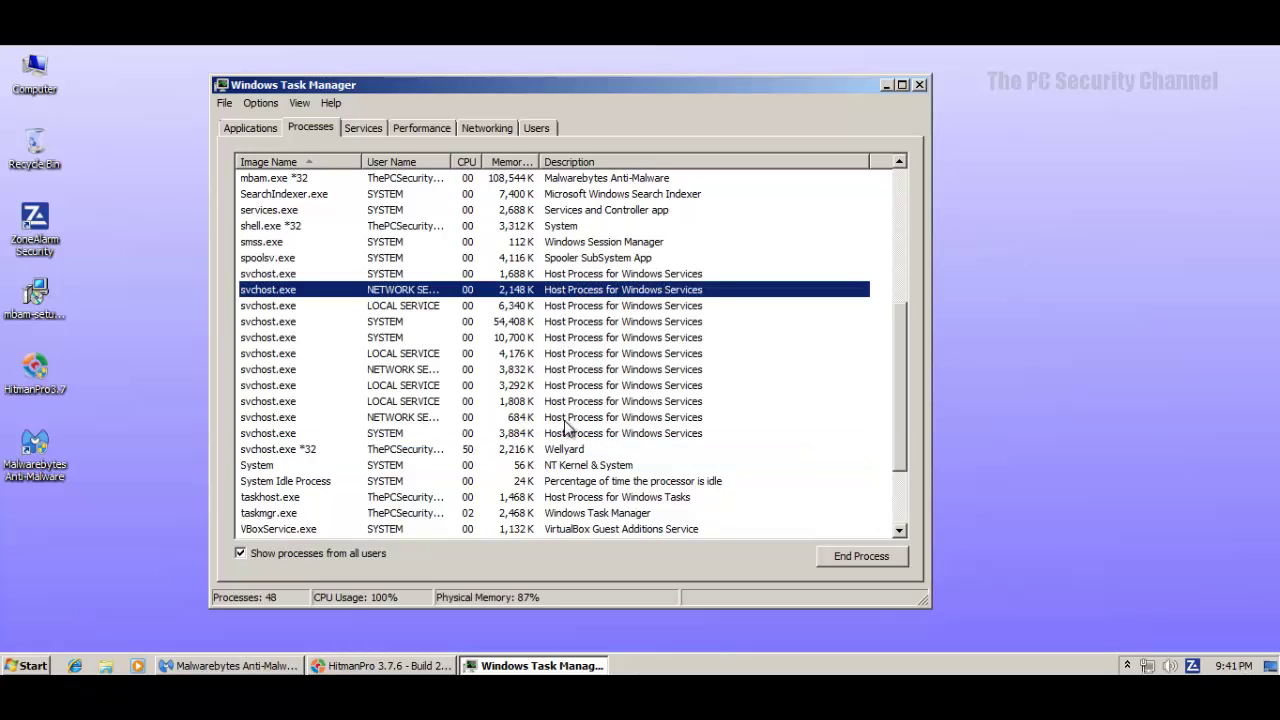
{"action": "left_click", "coordinate": [563, 322]}
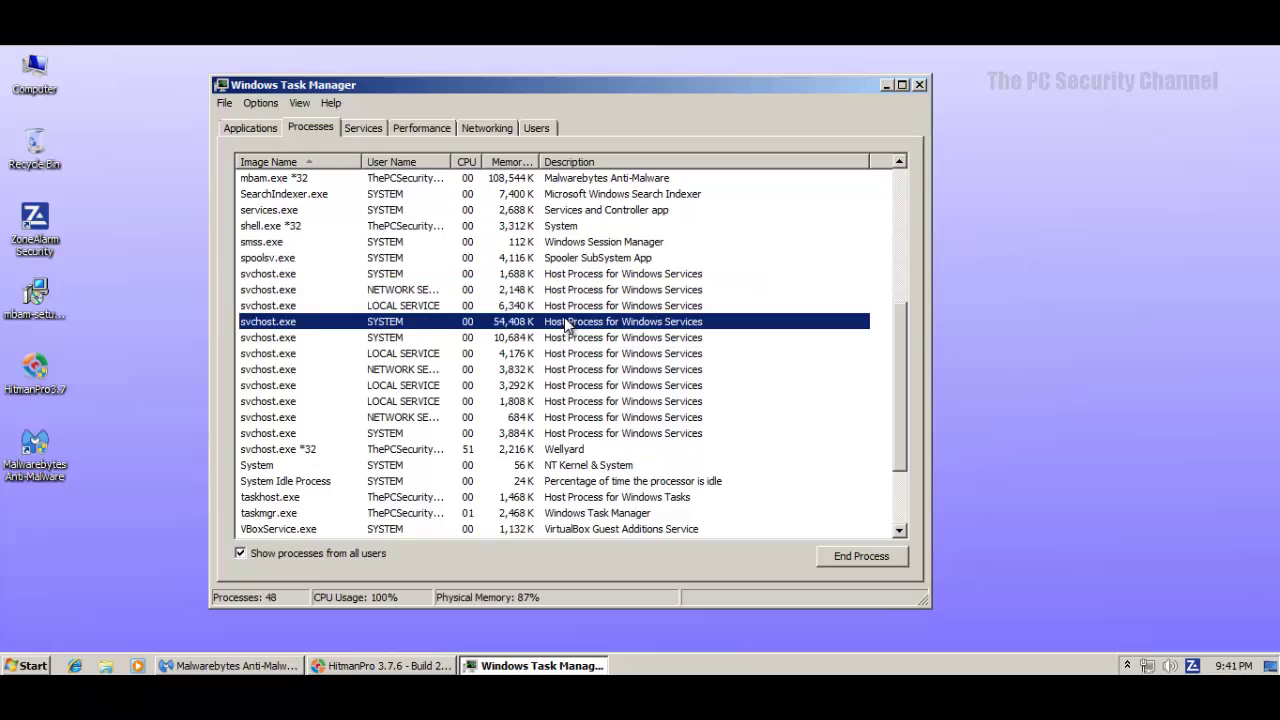
{"action": "left_click", "coordinate": [467, 415]}
{"action": "left_click", "coordinate": [474, 292]}
{"action": "left_click", "coordinate": [512, 437]}
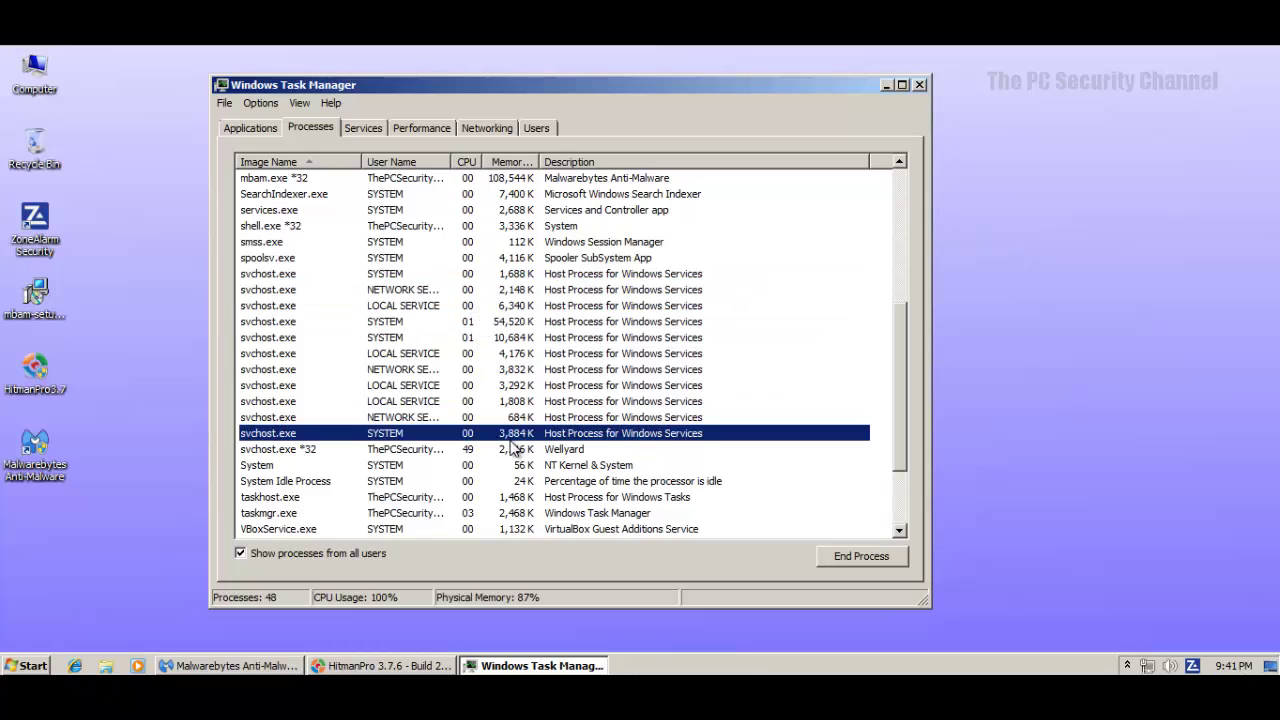
{"action": "left_click", "coordinate": [480, 450]}
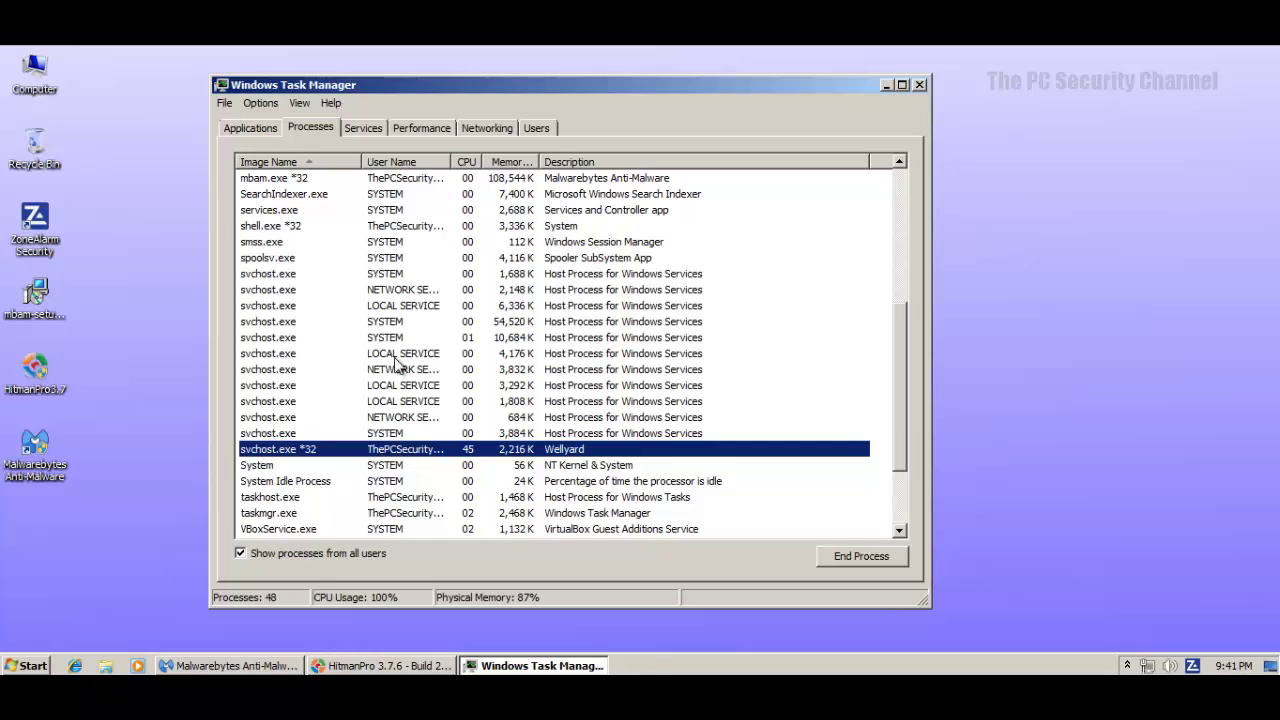
Scroll down to reveal vsmon.exe using 196,552 K, then close Task Manager.
{"action": "scroll", "coordinate": [398, 352], "scroll_direction": "down", "scroll_amount": 1}
{"action": "scroll", "coordinate": [398, 352], "scroll_direction": "down", "scroll_amount": 1}
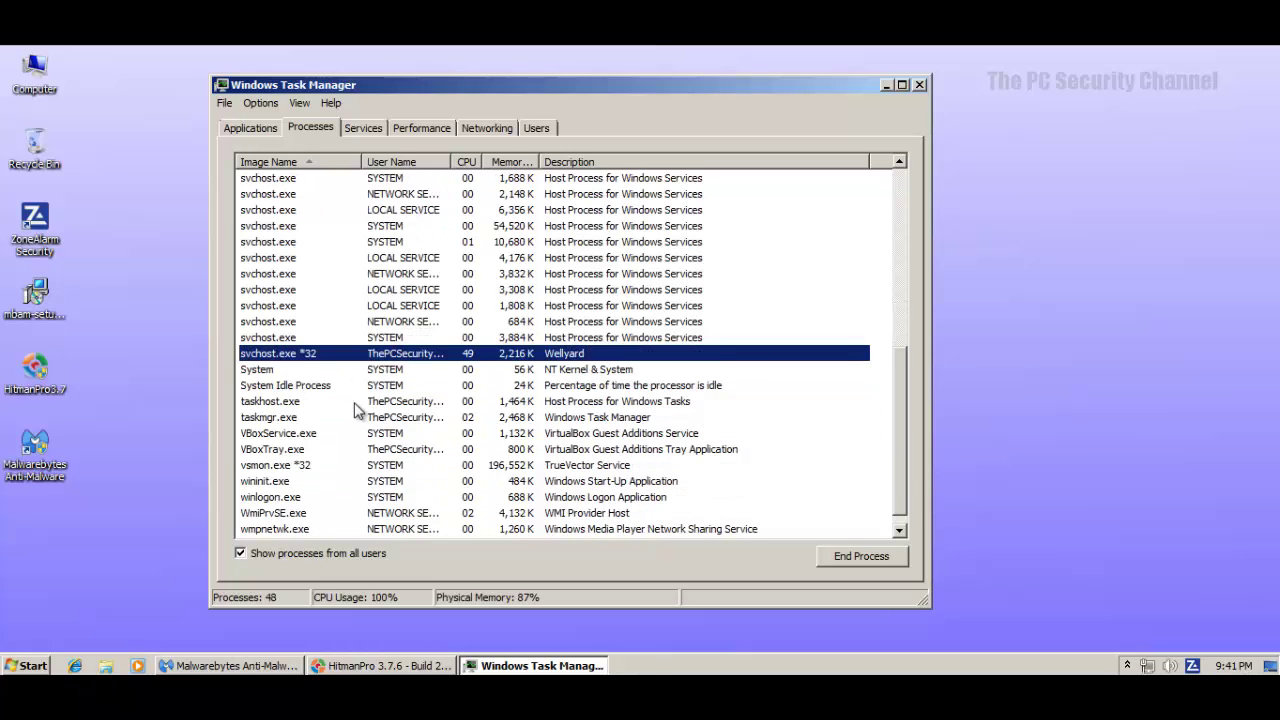
{"action": "left_click", "coordinate": [920, 84]}
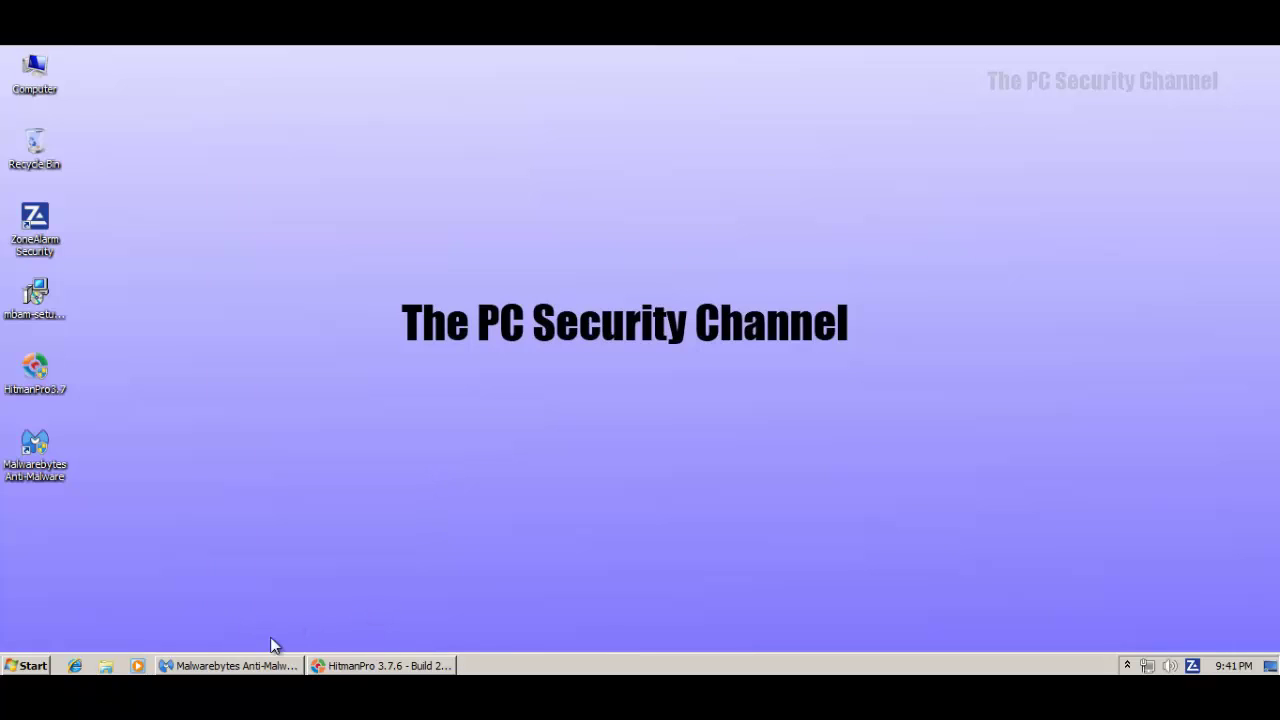
Review Malwarebytes' Trojan file, registry and memory detections and the first PUP.BitCoinMiner entry.
{"action": "left_click", "coordinate": [244, 667]}
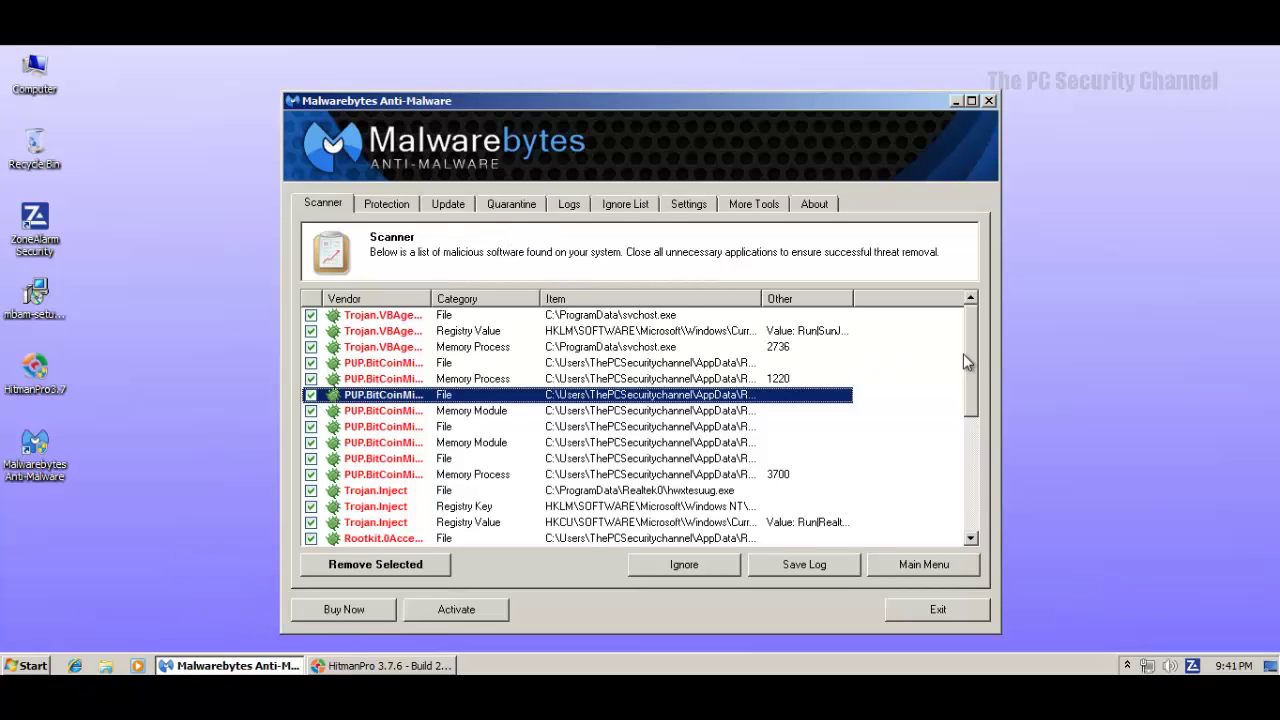
{"action": "left_click", "coordinate": [387, 317]}
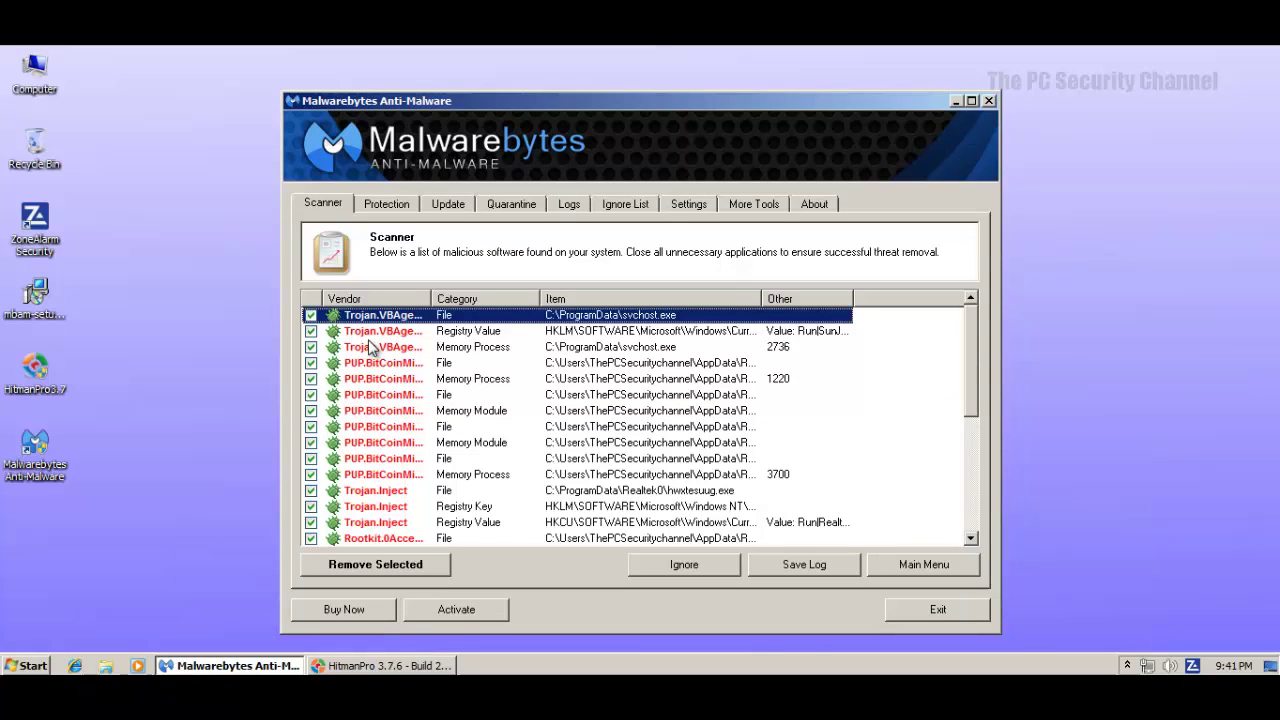
{"action": "left_click_drag", "start_coordinate": [432, 299], "coordinate": [441, 300]}
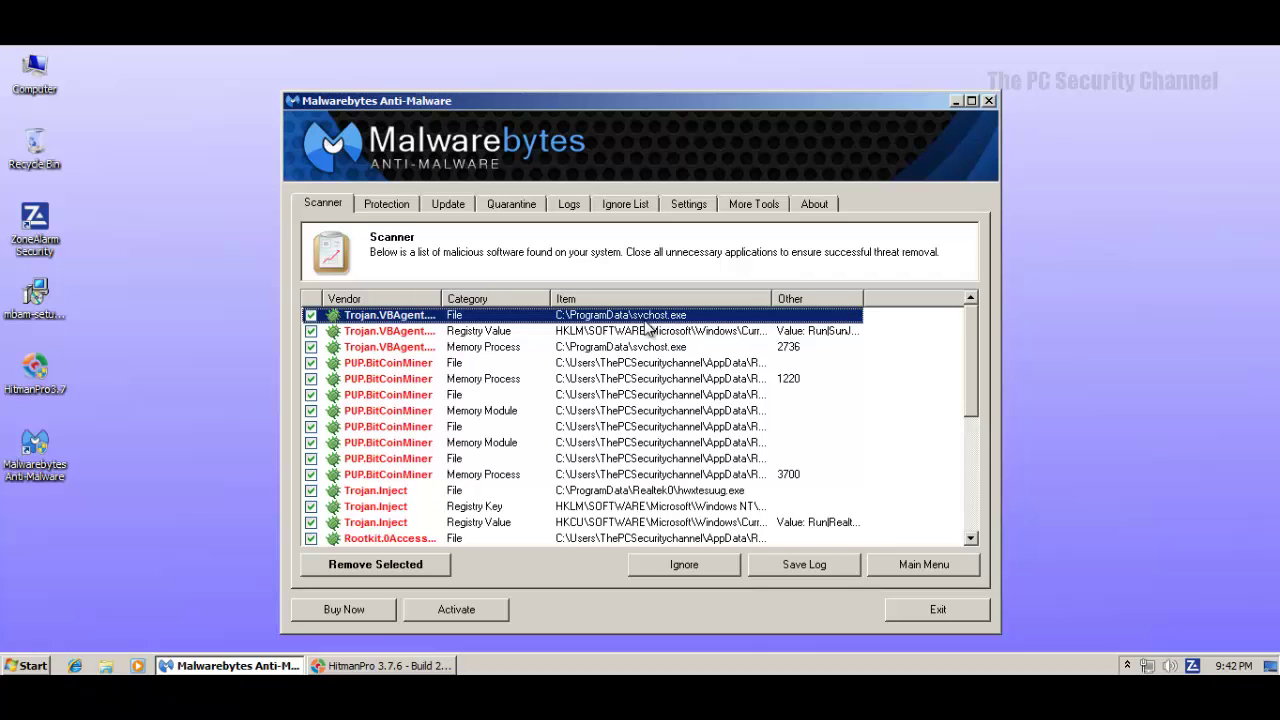
{"action": "left_click", "coordinate": [378, 334]}
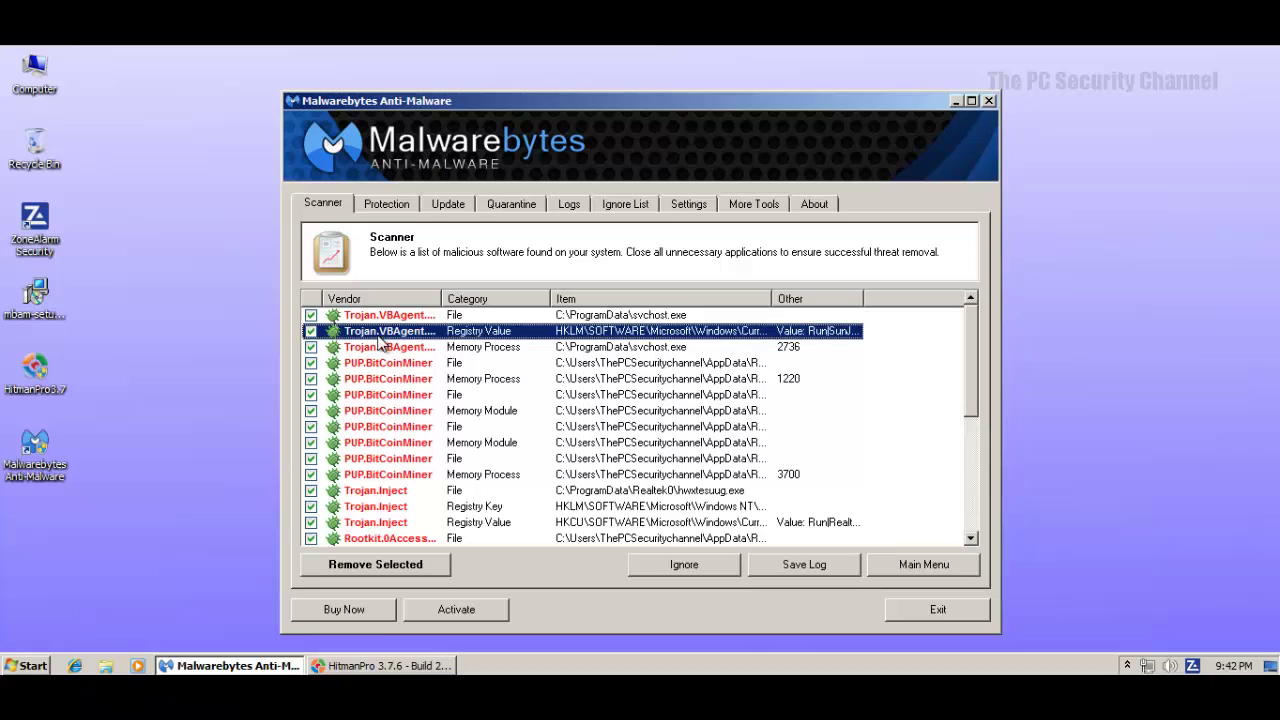
{"action": "left_click", "coordinate": [470, 347]}
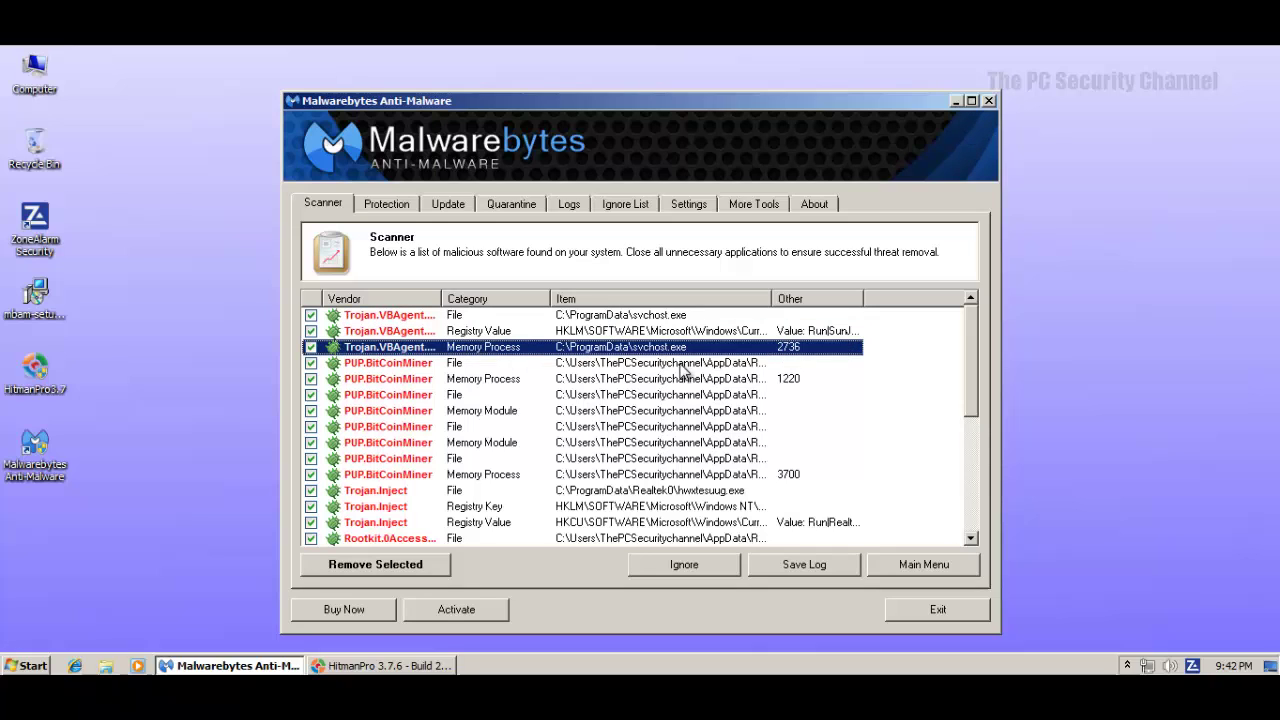
{"action": "left_click", "coordinate": [540, 366]}
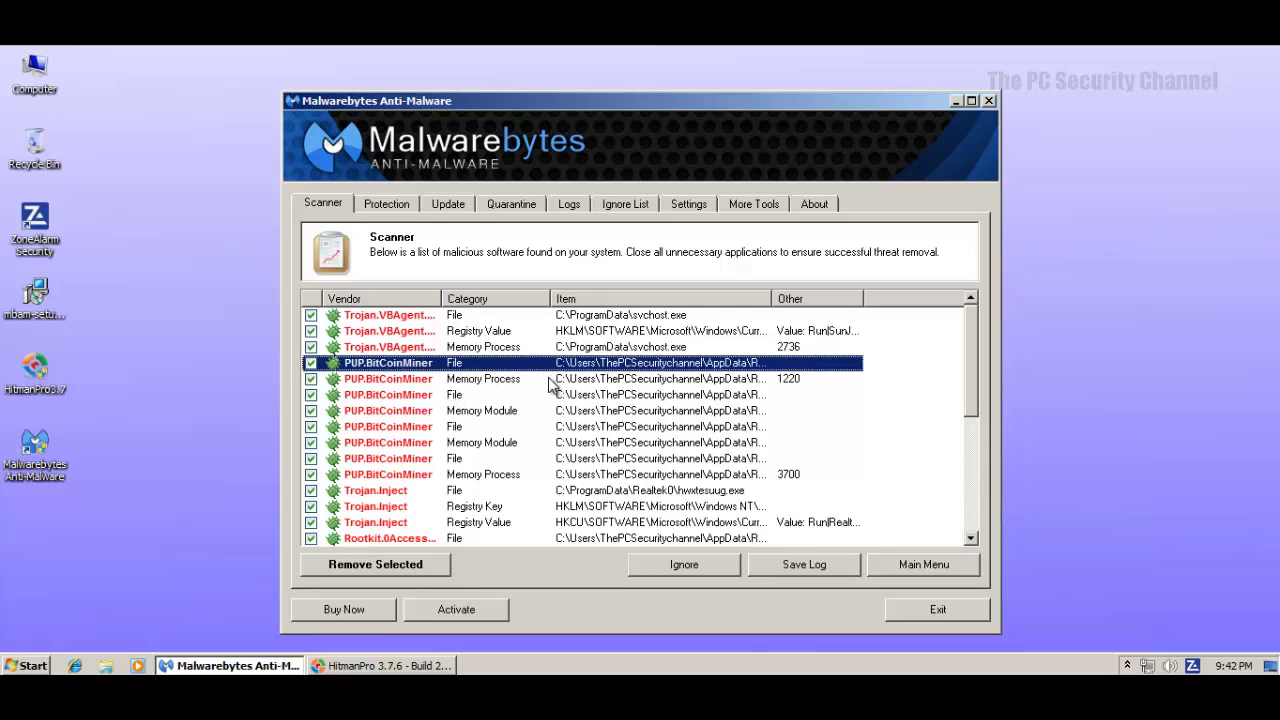
Widen the results column and start Task Manager from the taskbar.
{"action": "left_click_drag", "start_coordinate": [771, 298], "coordinate": [931, 300]}
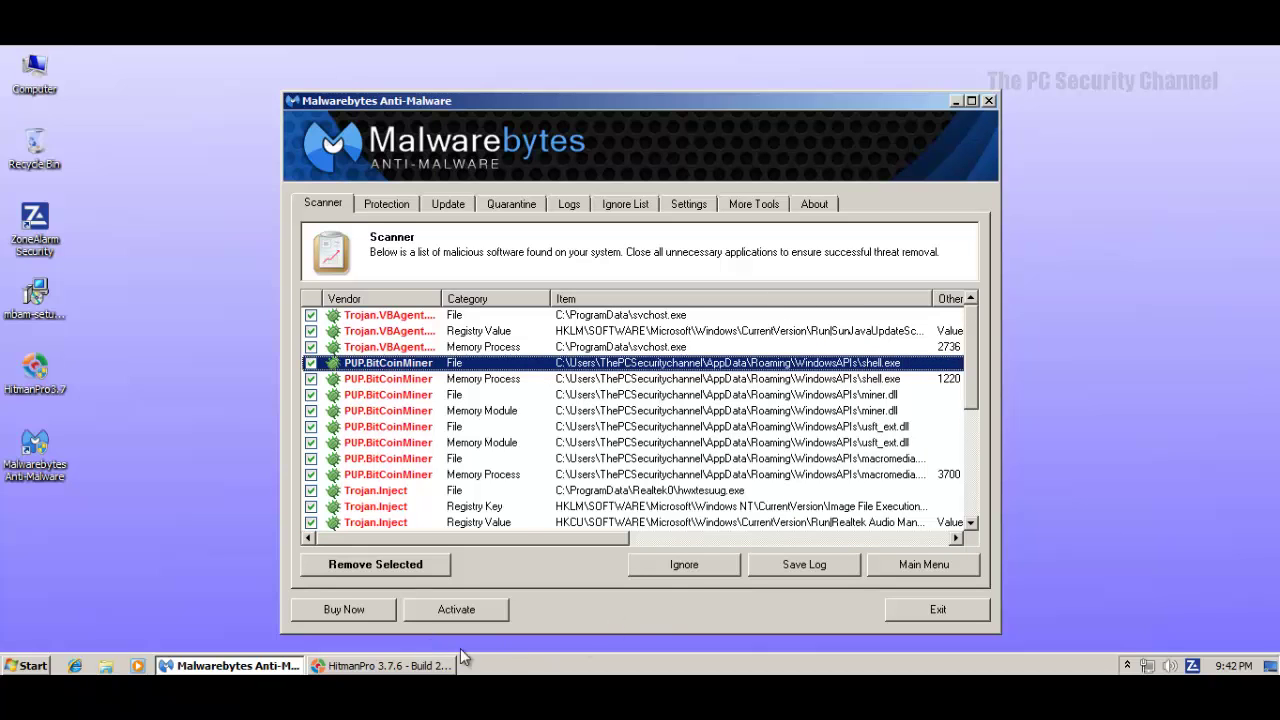
{"action": "right_click", "coordinate": [555, 668]}
{"action": "left_click", "coordinate": [605, 619]}
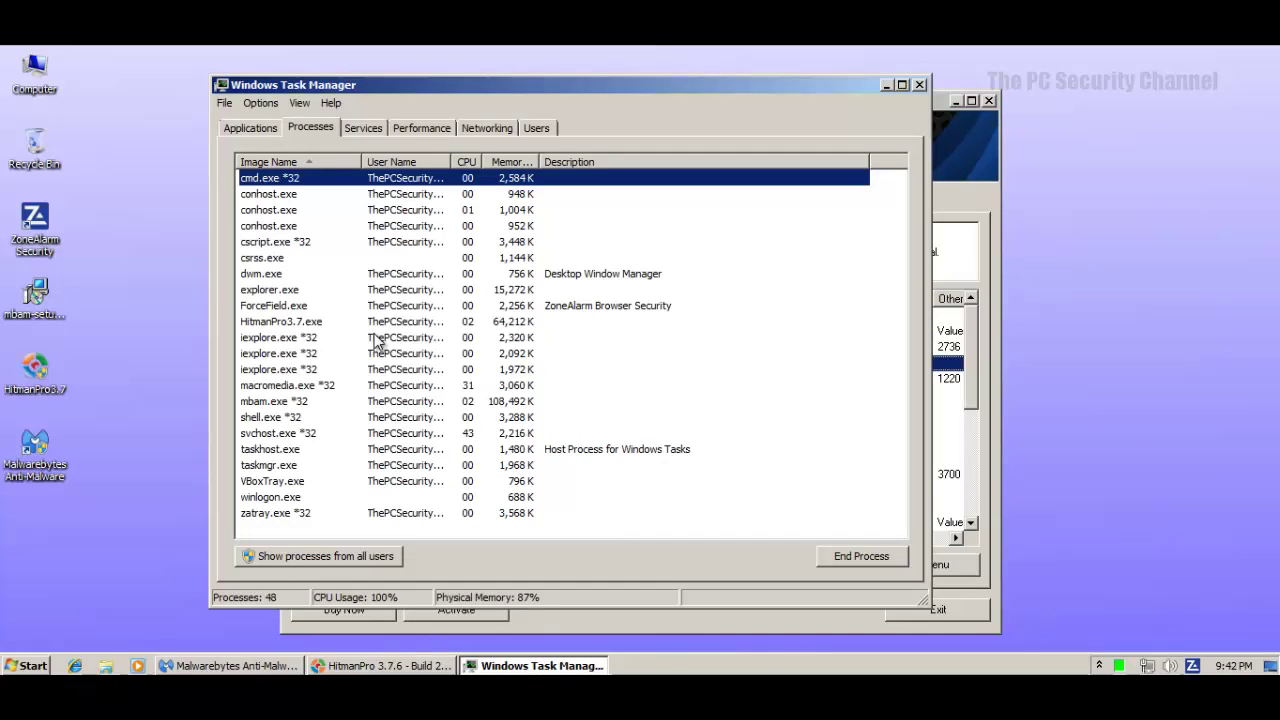
Inspect shell.exe, macromedia.exe, svchost.exe and zatray.exe, close Task Manager, and select Malwarebytes' shell.exe detection.
{"action": "left_click", "coordinate": [282, 420]}
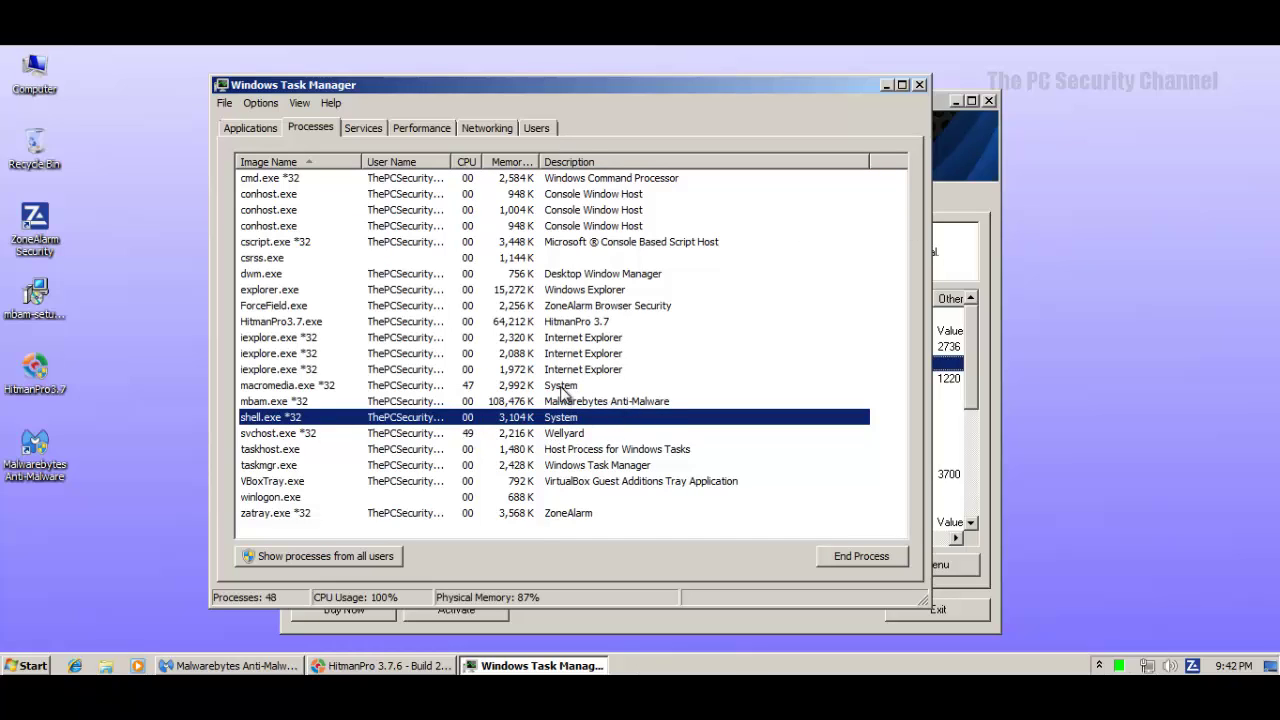
{"action": "left_click", "coordinate": [330, 386]}
{"action": "left_click", "coordinate": [405, 433]}
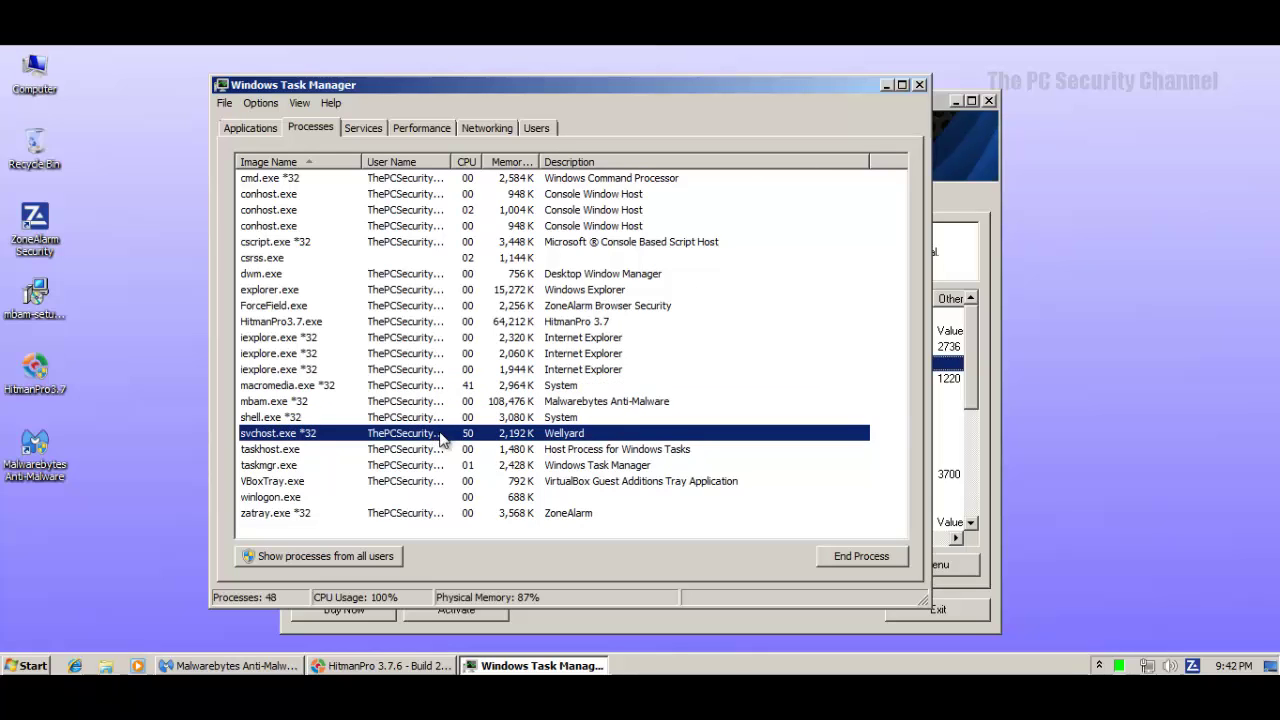
{"action": "left_click", "coordinate": [526, 515]}
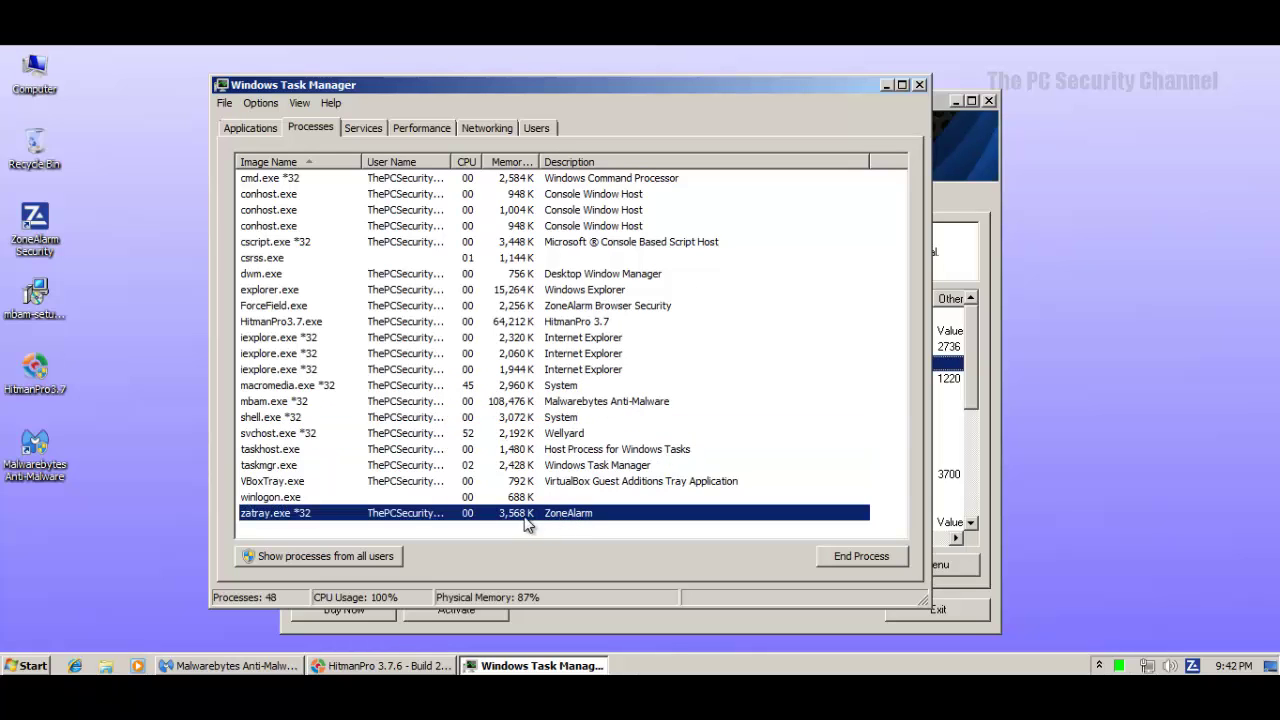
{"action": "left_click", "coordinate": [919, 85]}
{"action": "left_click", "coordinate": [576, 381]}
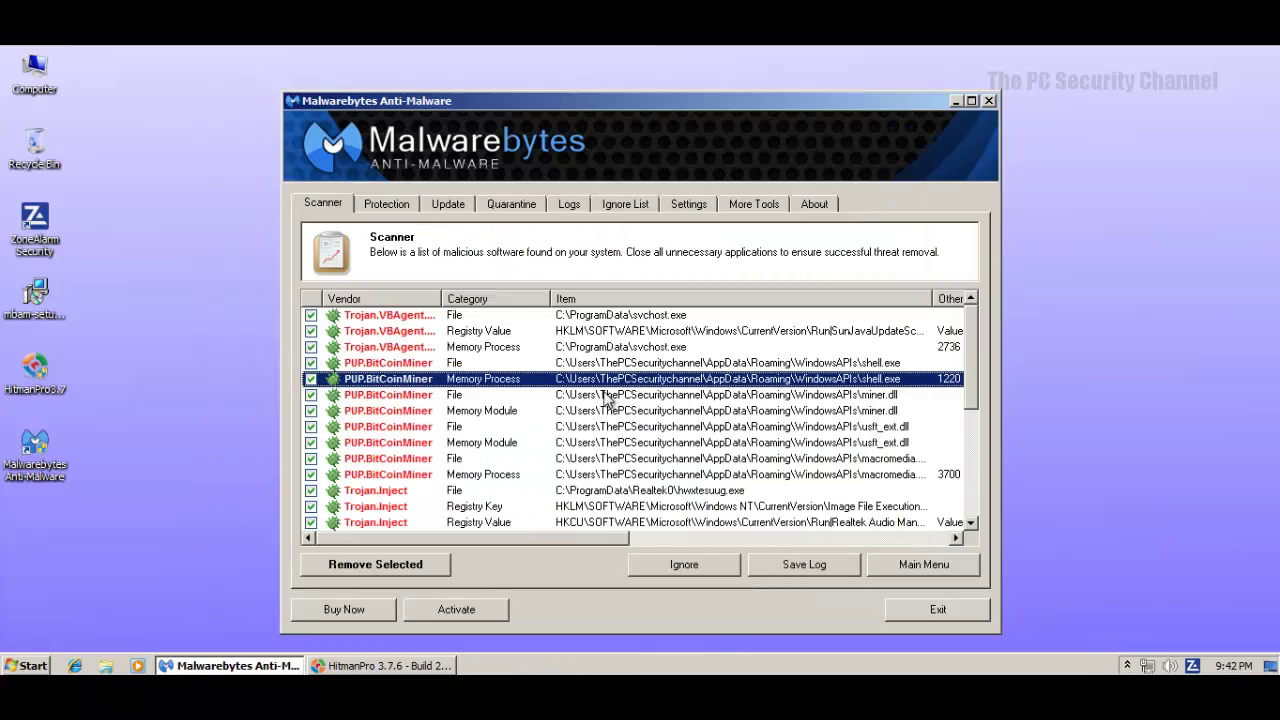
Inspect the miner.dll, usft_ext.dll, macromedia and Trojan.Inject hwxtesuug.exe detections.
{"action": "left_click", "coordinate": [600, 397]}
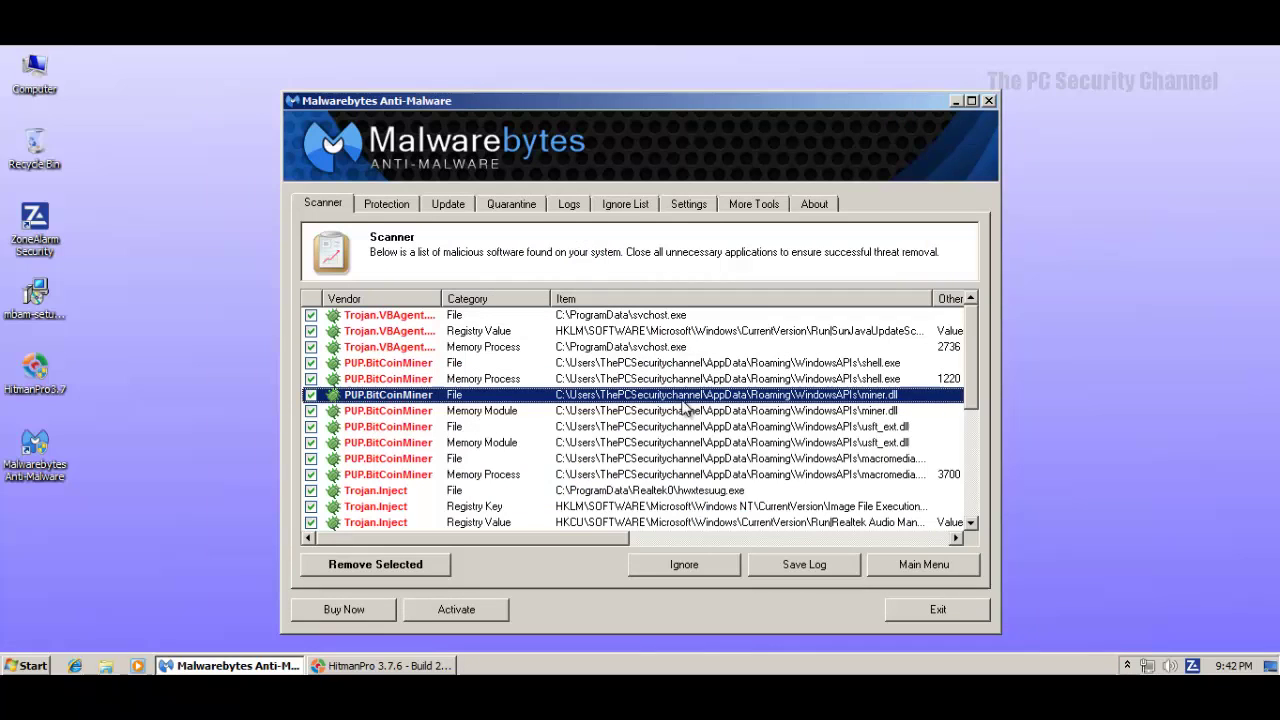
{"action": "left_click", "coordinate": [493, 415]}
{"action": "left_click", "coordinate": [641, 428]}
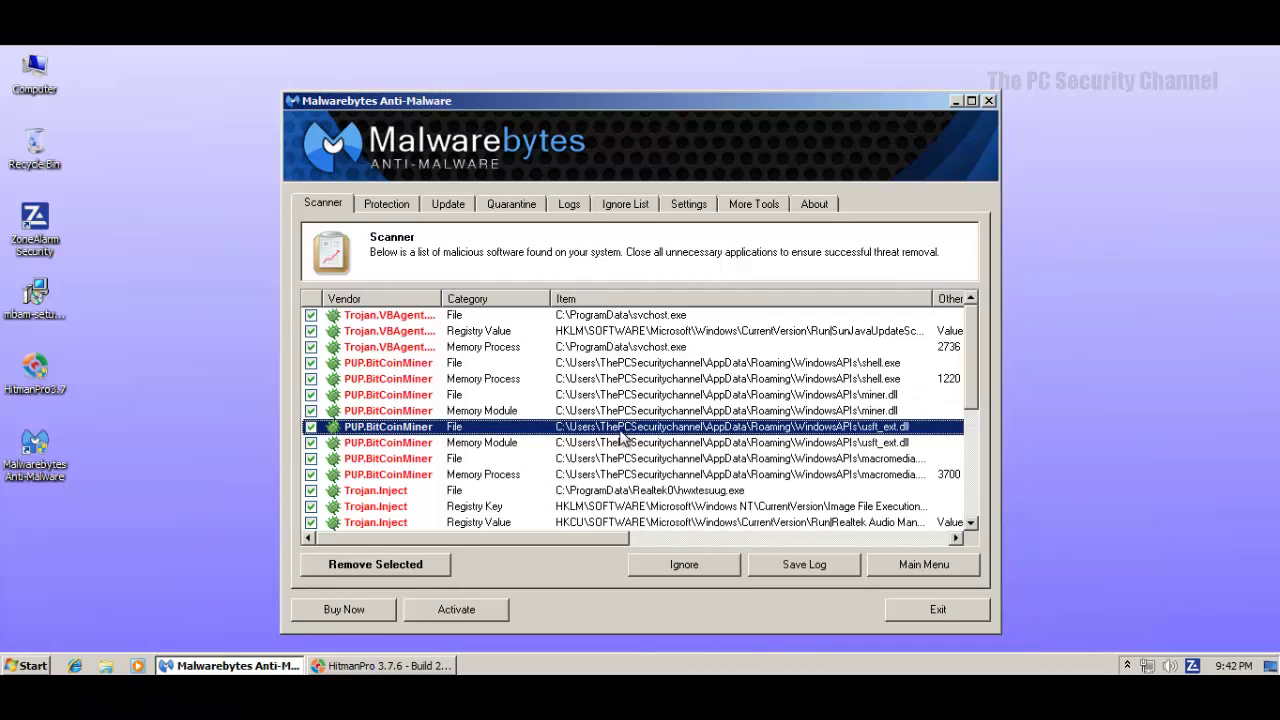
{"action": "left_click", "coordinate": [532, 446]}
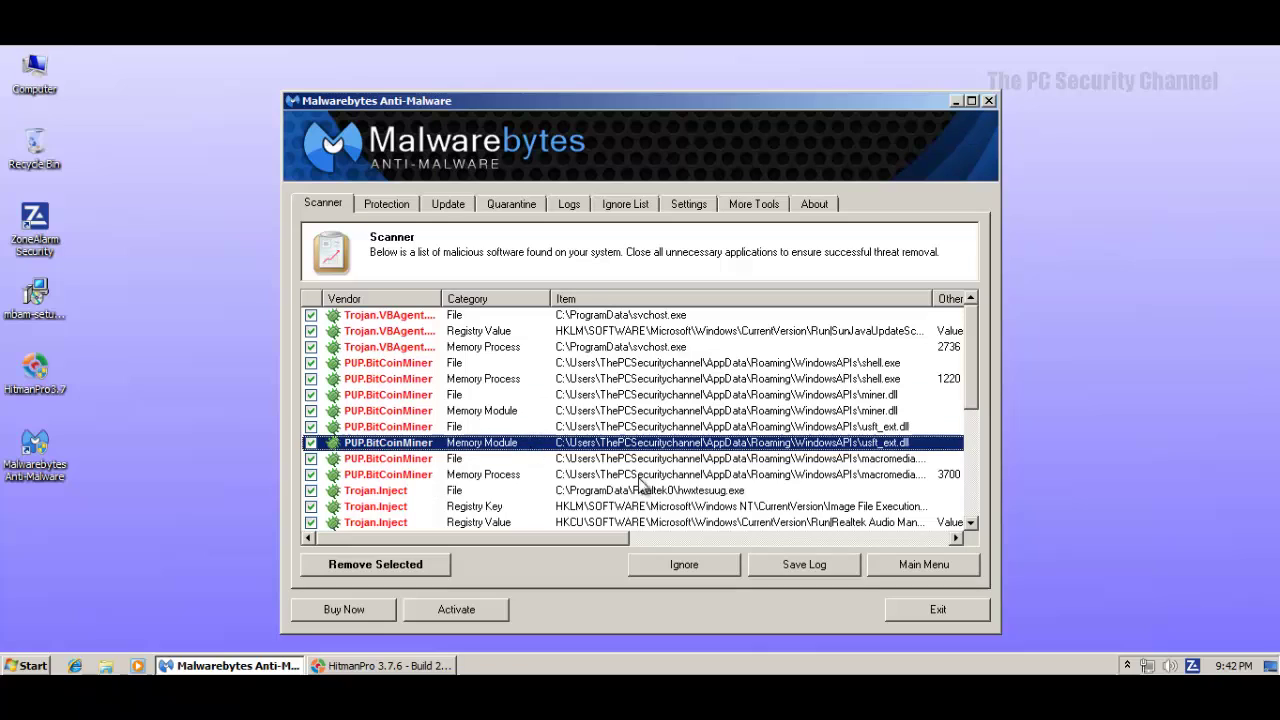
{"action": "left_click", "coordinate": [425, 462]}
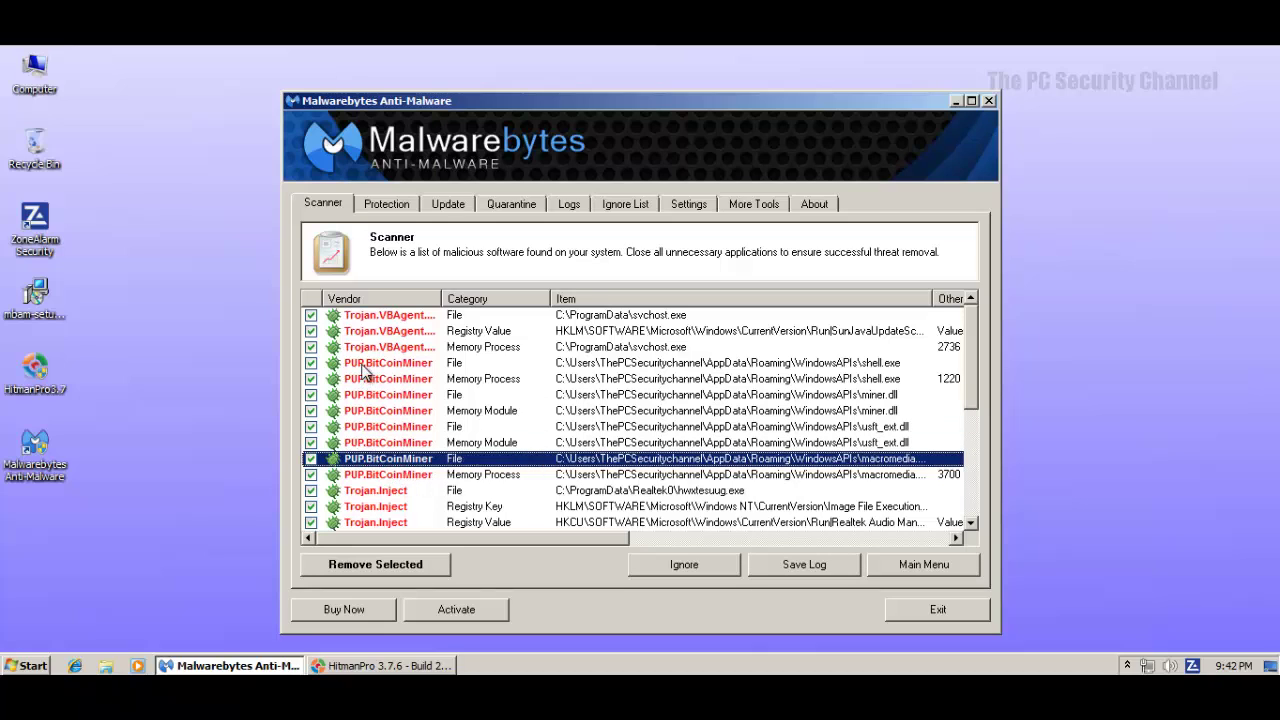
{"action": "left_click", "coordinate": [393, 494]}
{"action": "scroll", "coordinate": [400, 495], "scroll_direction": "down", "scroll_amount": 1}
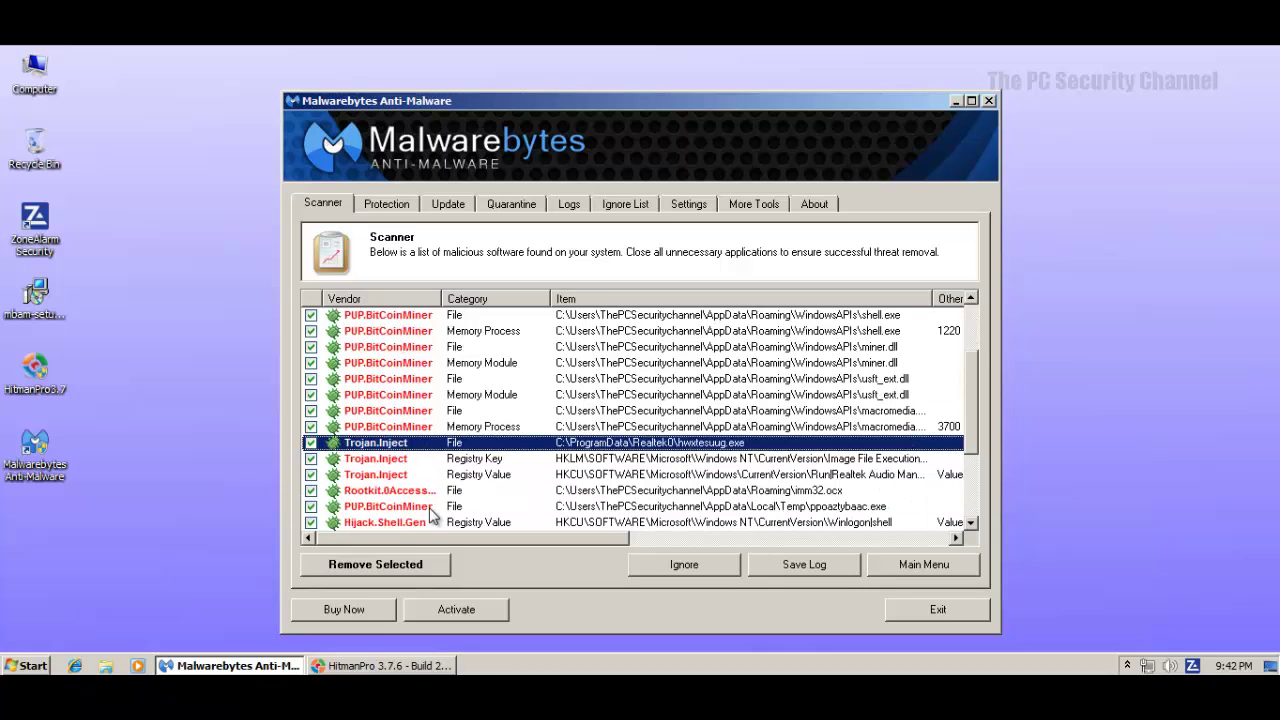
{"action": "left_click", "coordinate": [410, 478]}
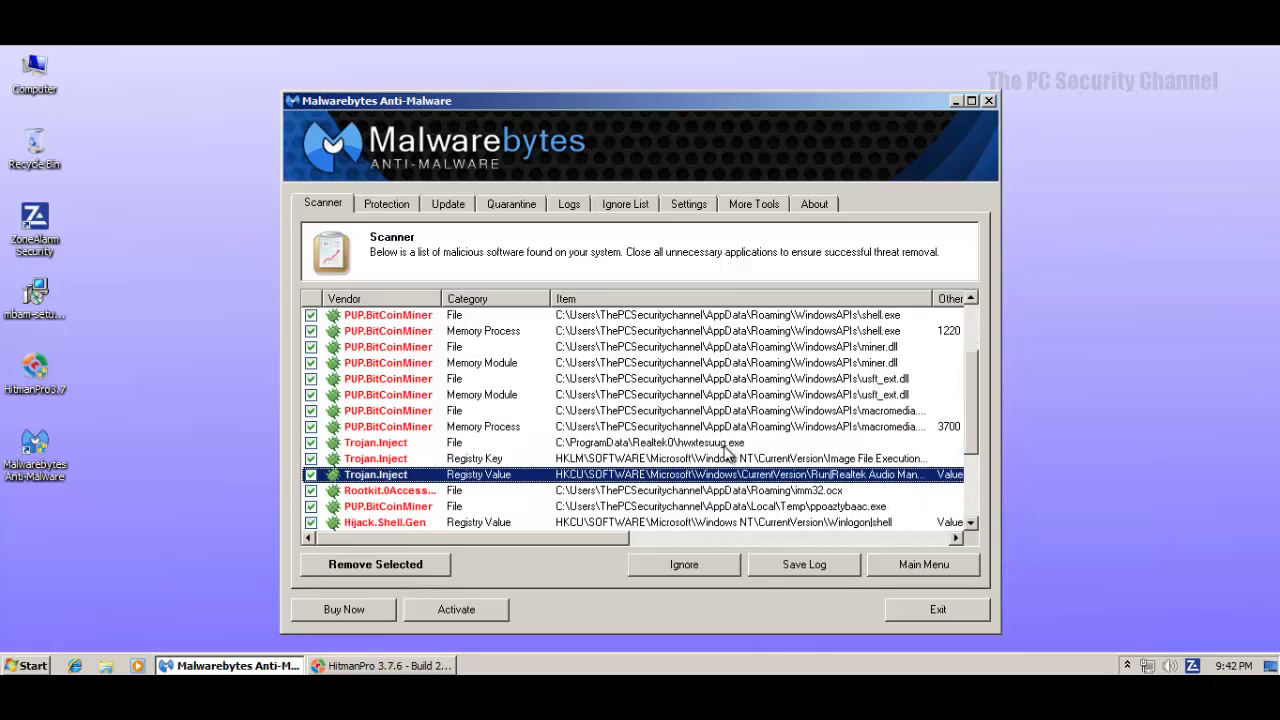
{"action": "left_click", "coordinate": [725, 446]}
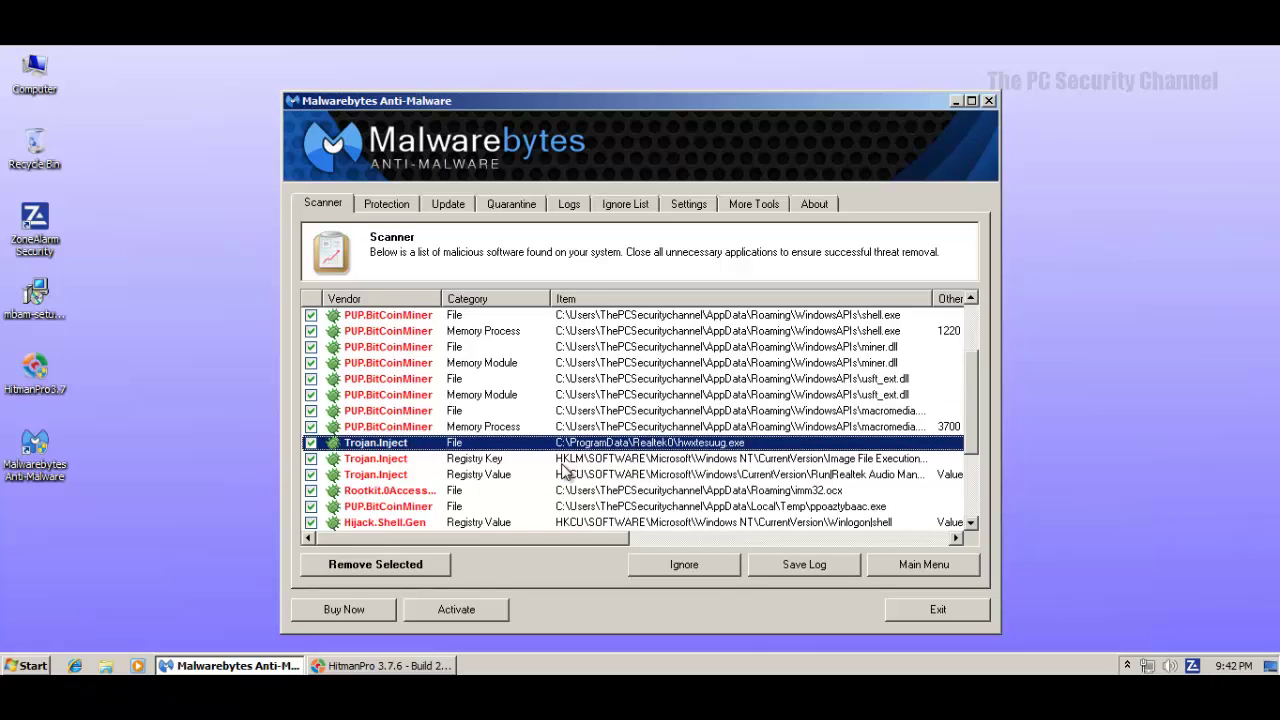
Compare the Rootkit.0Access mm32.ocx and ppoaztybaac.exe BitCoinMiner detections.
{"action": "scroll", "coordinate": [447, 458], "scroll_direction": "down", "scroll_amount": 1}
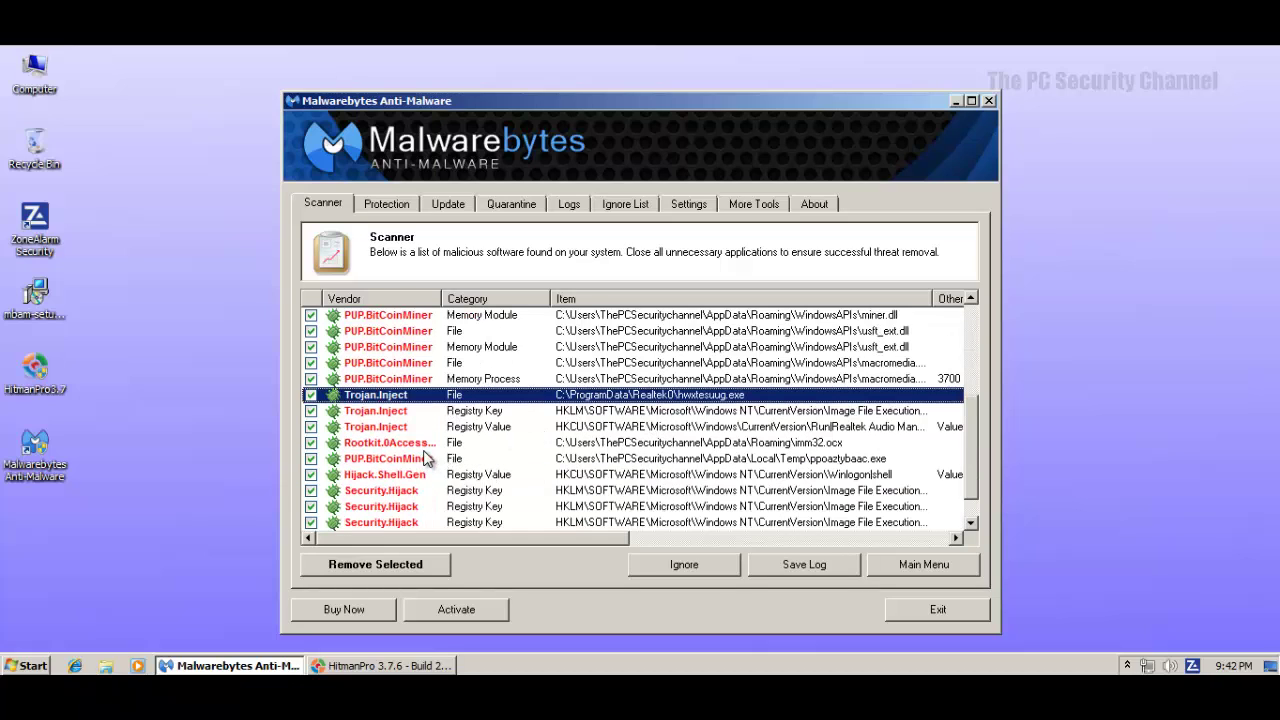
{"action": "left_click", "coordinate": [424, 448]}
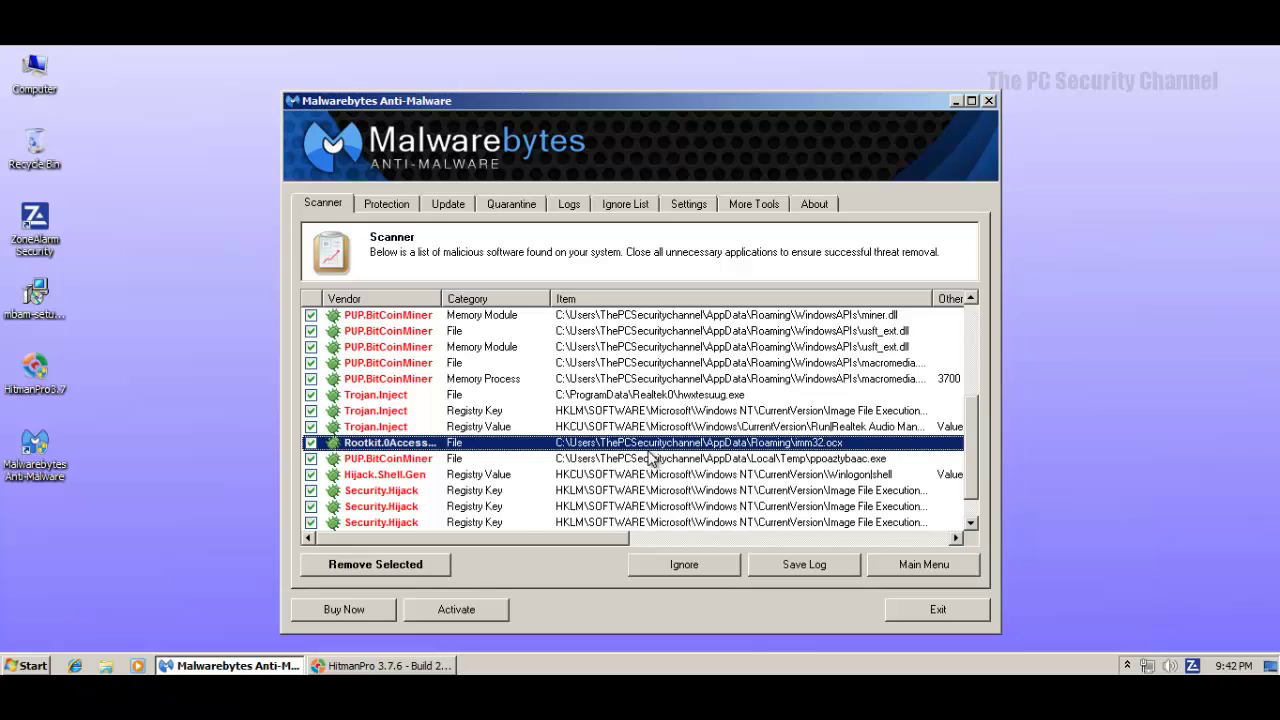
{"action": "left_click", "coordinate": [461, 461]}
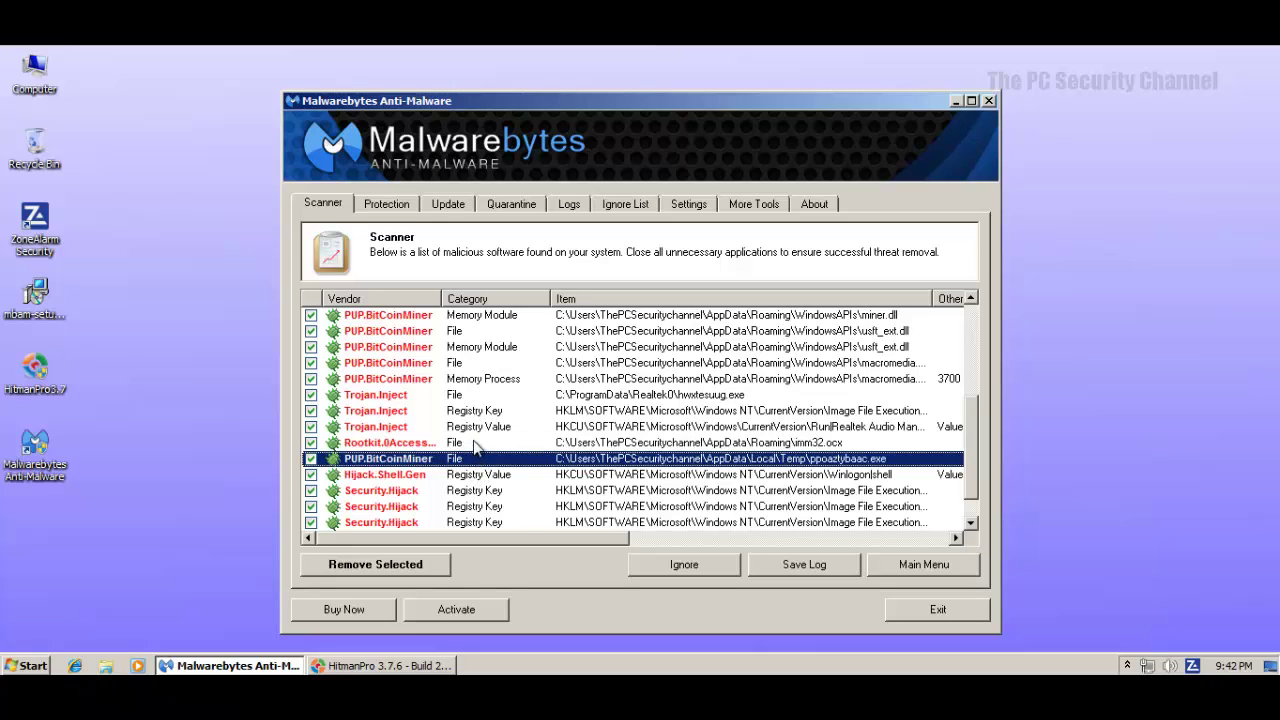
{"action": "left_click", "coordinate": [476, 446]}
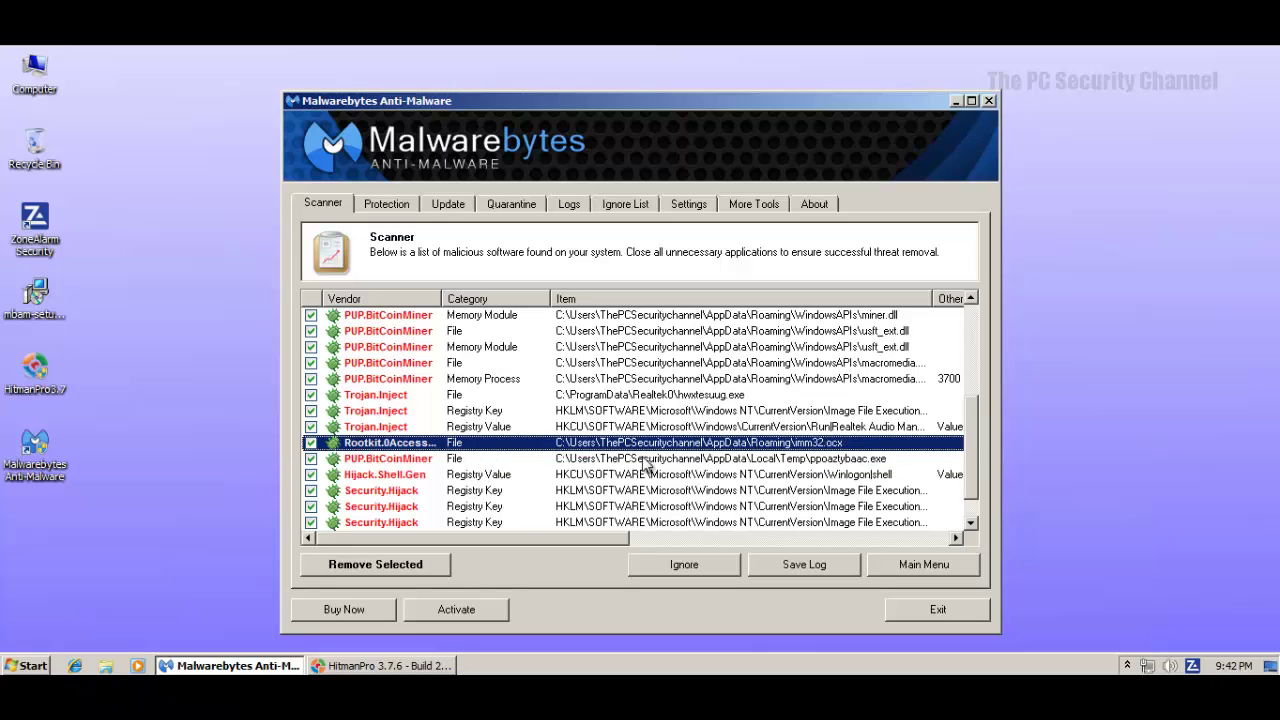
{"action": "left_click", "coordinate": [750, 462]}
{"action": "left_click", "coordinate": [421, 443]}
{"action": "left_click", "coordinate": [420, 462]}
Inspect the Security.Hijack and Hijack.Shell.Gen entries, then minimize Malwarebytes.
{"action": "left_click", "coordinate": [390, 492]}
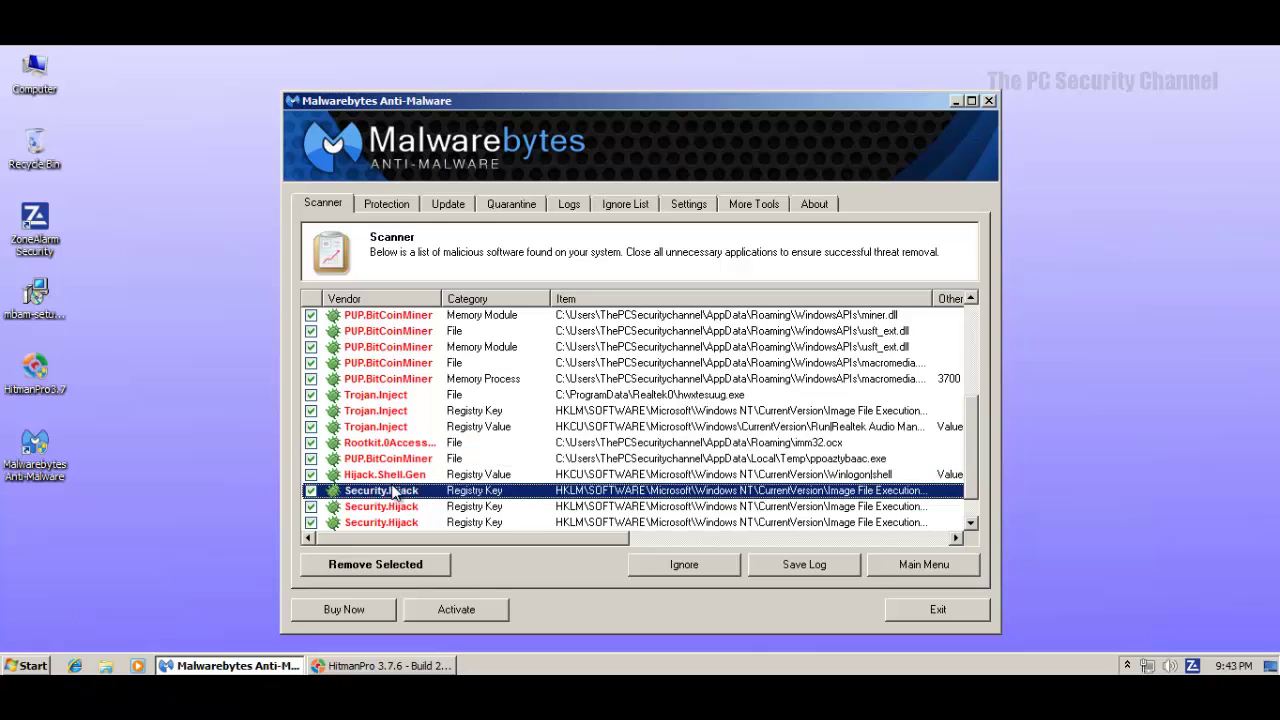
{"action": "left_click", "coordinate": [428, 476]}
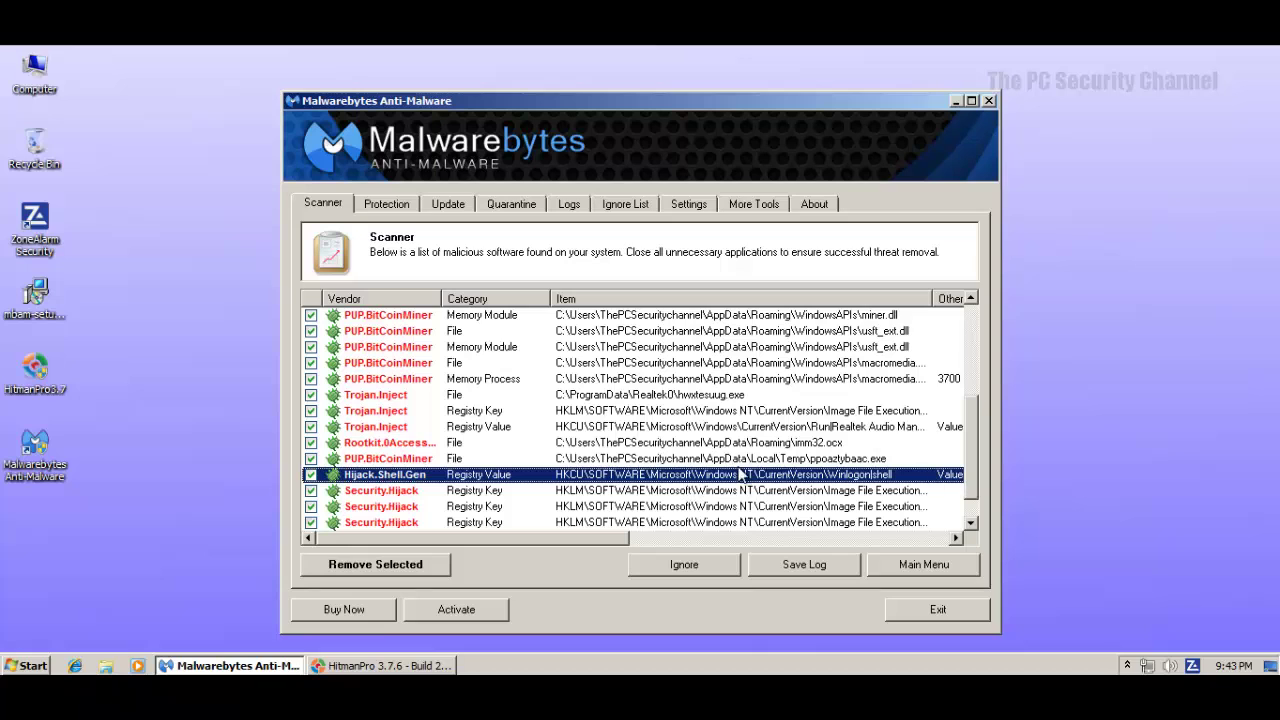
{"action": "left_click", "coordinate": [382, 494]}
{"action": "scroll", "coordinate": [478, 526], "scroll_direction": "up", "scroll_amount": 1}
{"action": "scroll", "coordinate": [465, 512], "scroll_direction": "down", "scroll_amount": 2}
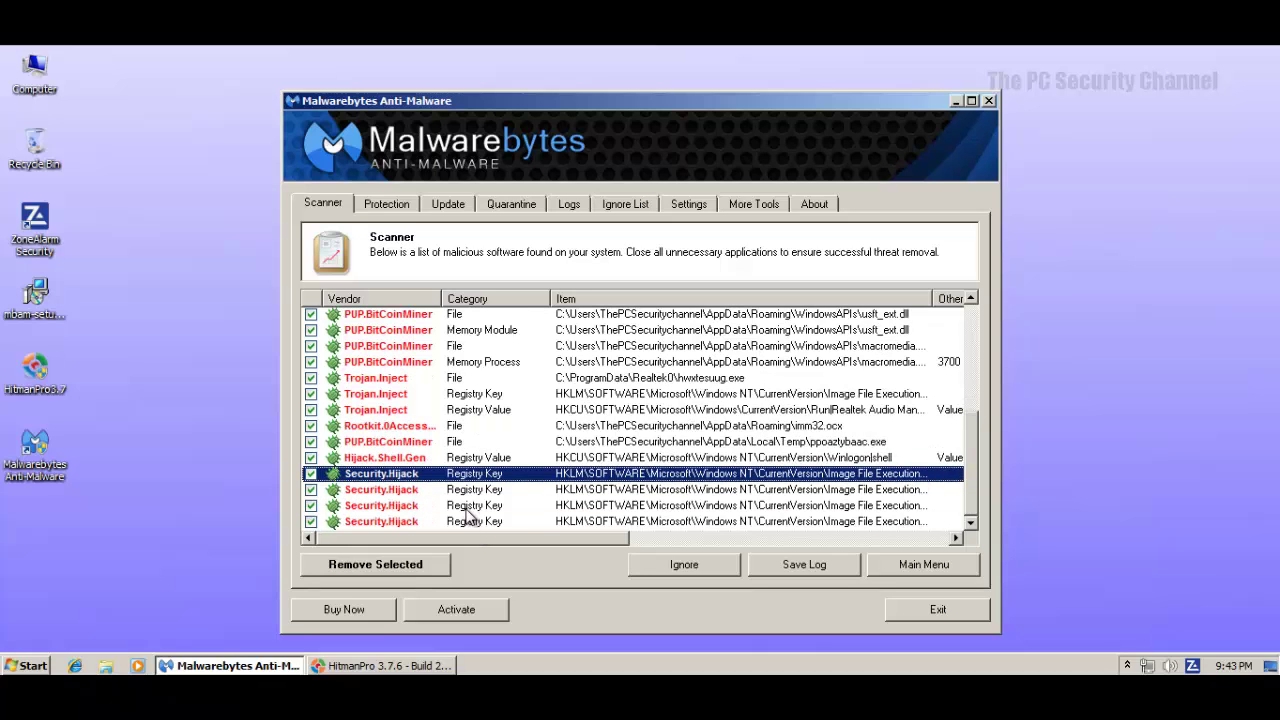
{"action": "left_click", "coordinate": [955, 103]}
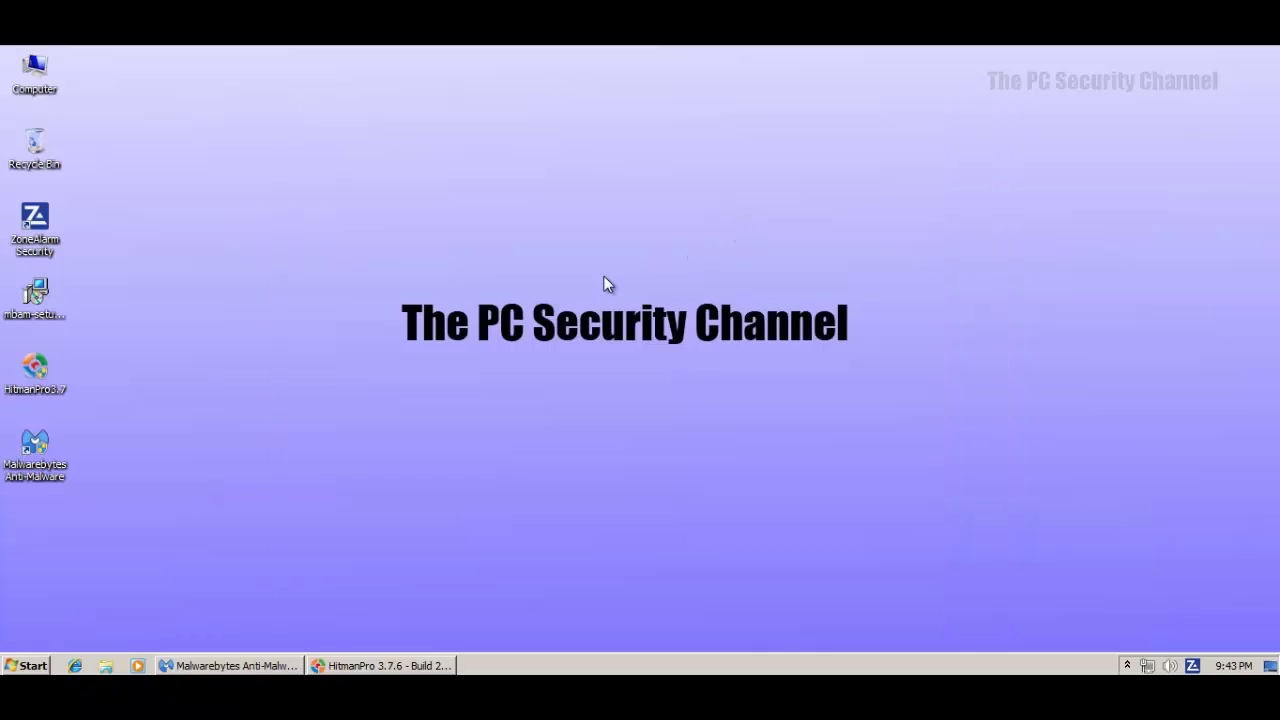
Show HitmanPro detection names for svchost.exe, miner.dll, usft_ext.dll, coinutil.dll and imm32.ocx.
{"action": "left_click", "coordinate": [388, 666]}
{"action": "left_click", "coordinate": [712, 206]}
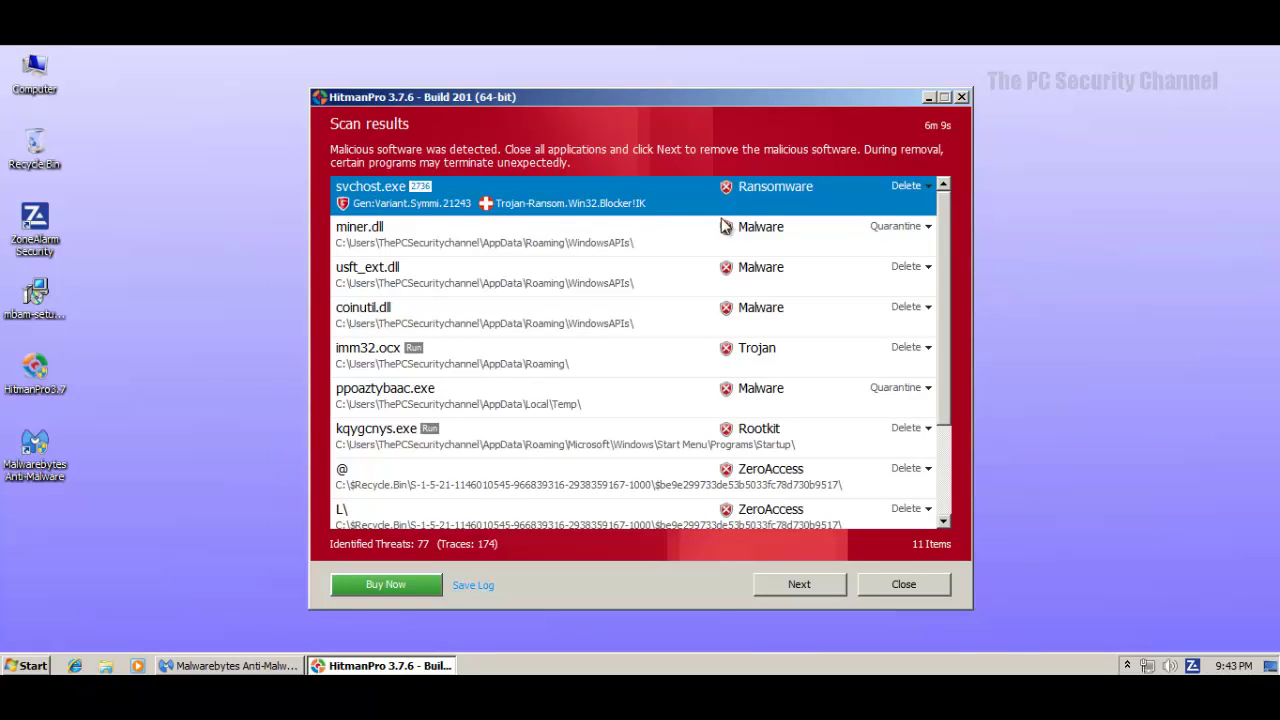
{"action": "left_click", "coordinate": [478, 247]}
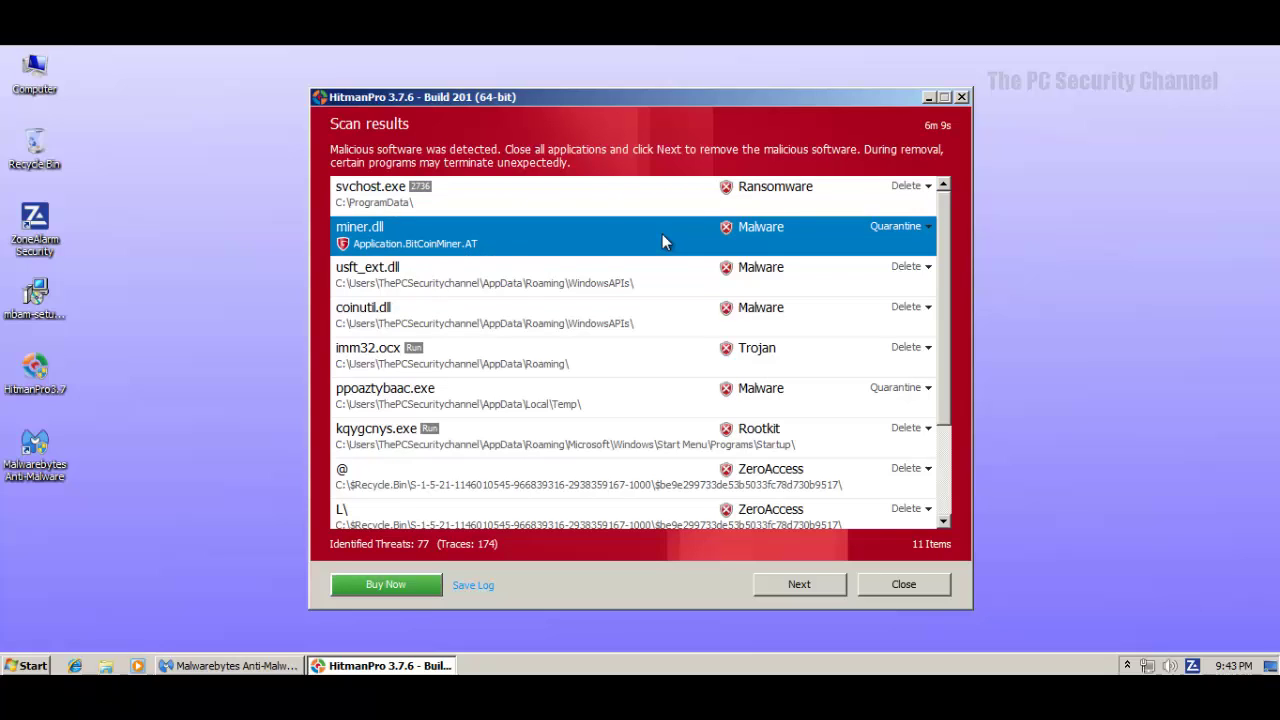
{"action": "left_click", "coordinate": [410, 267]}
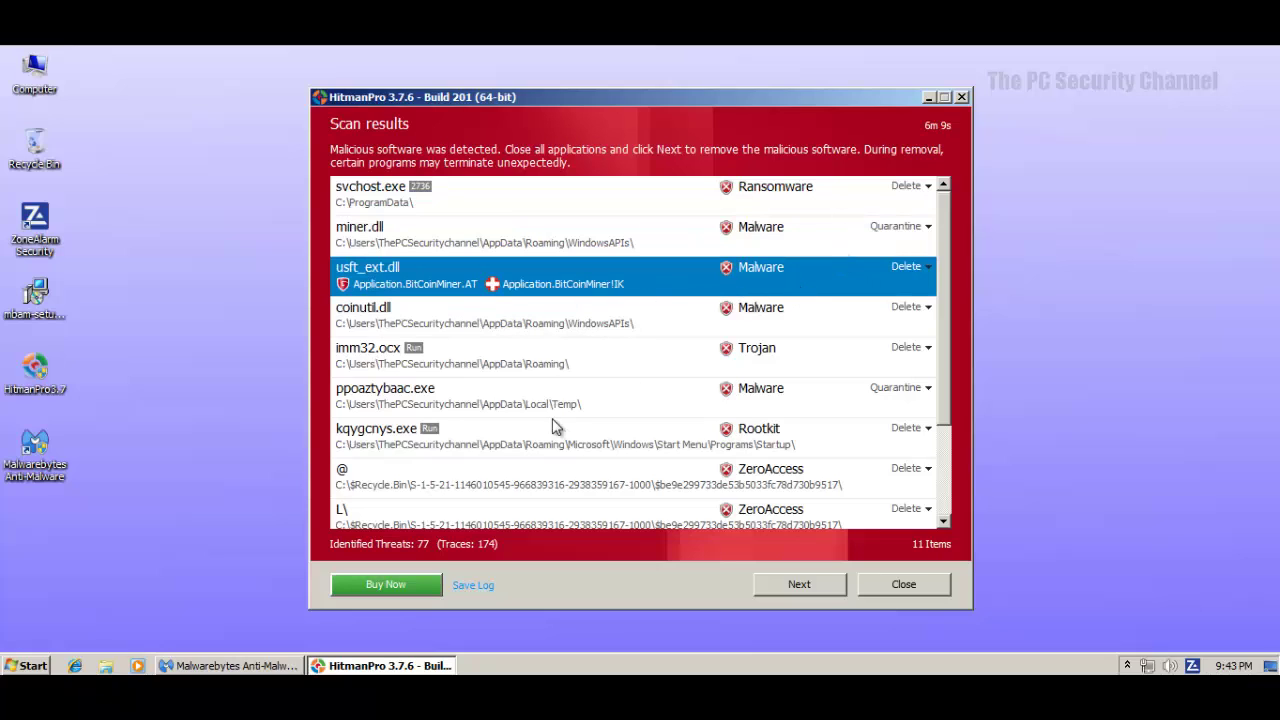
{"action": "left_click", "coordinate": [629, 332]}
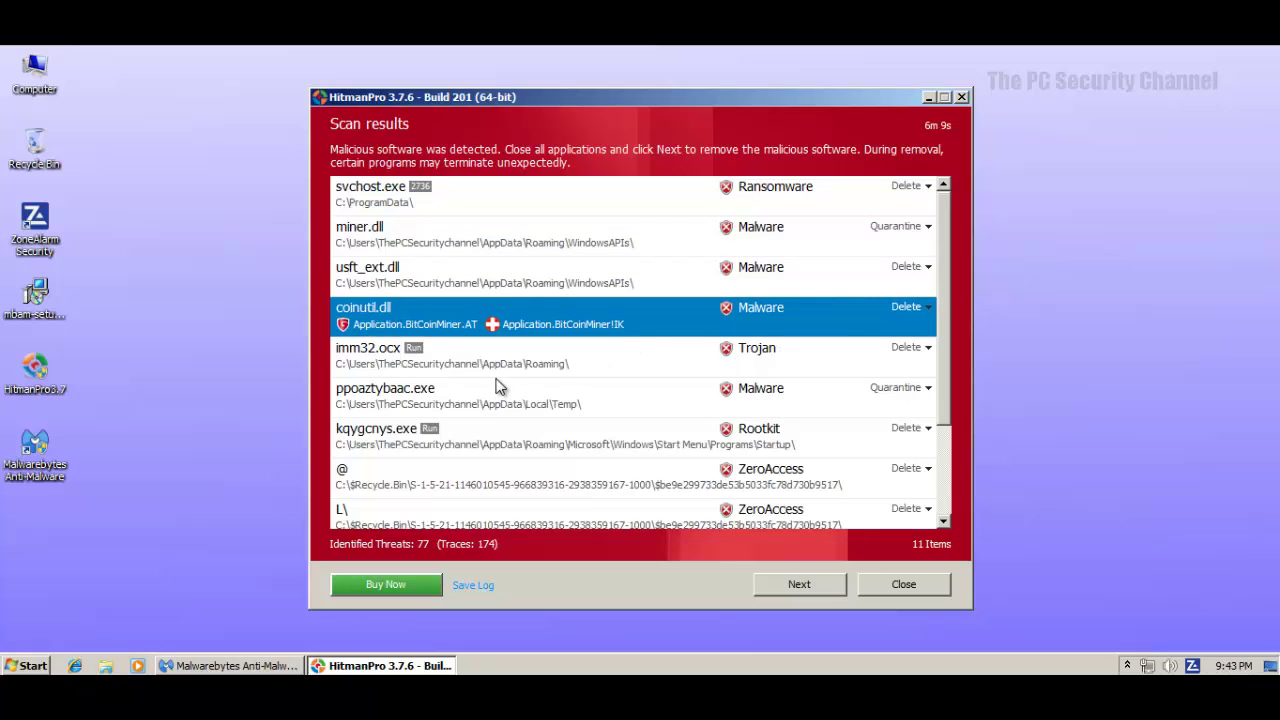
{"action": "left_click", "coordinate": [457, 366]}
{"action": "left_click", "coordinate": [487, 320]}
{"action": "left_click", "coordinate": [482, 366]}
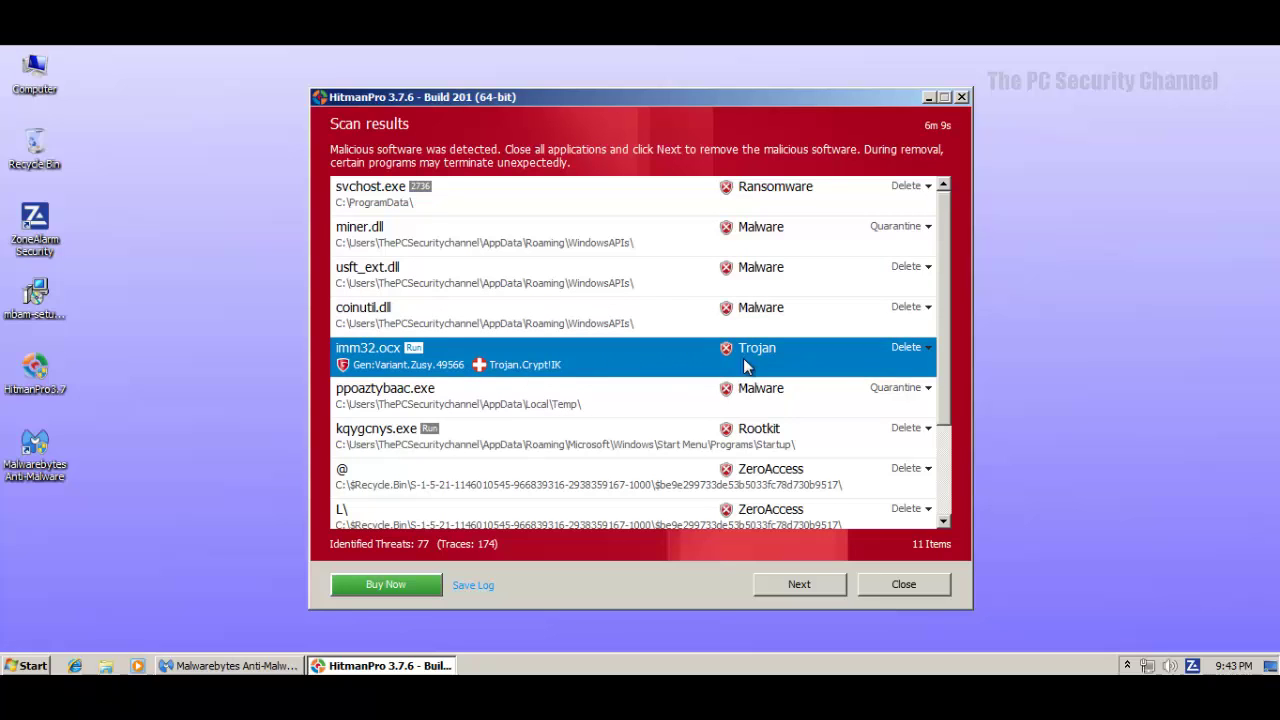
View and close the full details report for imm32.ocx.
{"action": "double_click", "coordinate": [492, 372]}
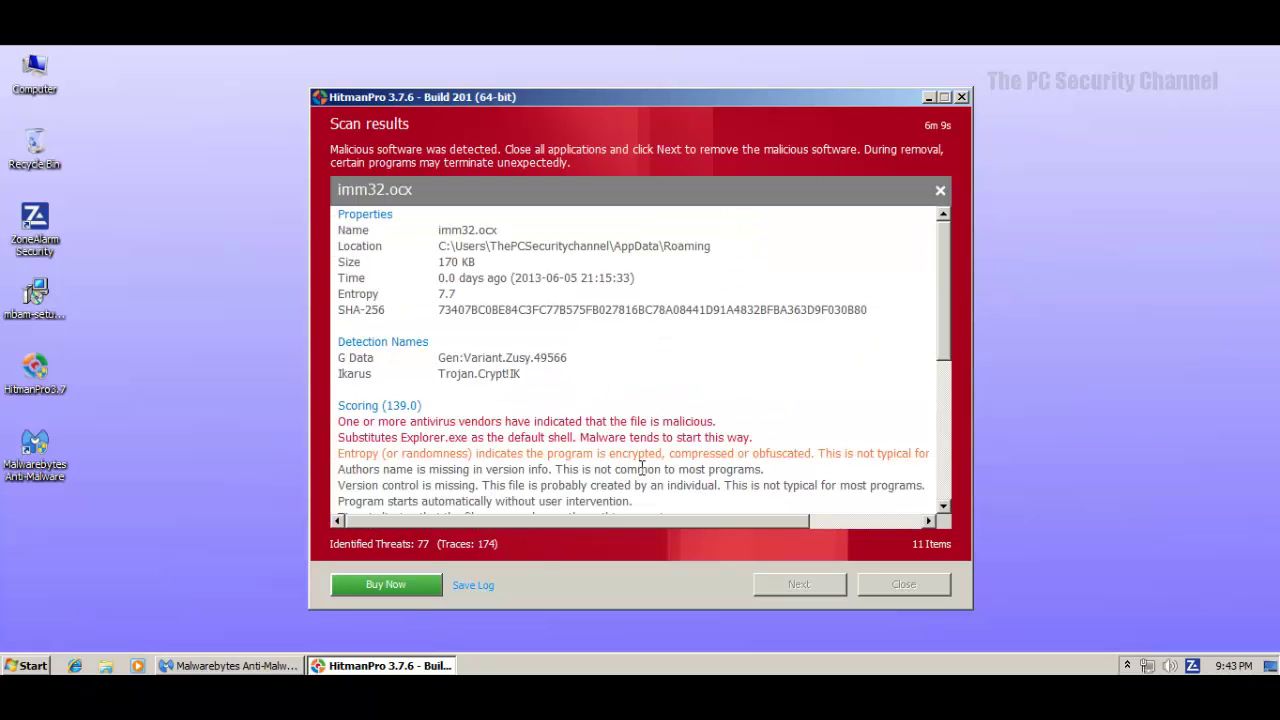
{"action": "left_click", "coordinate": [940, 190]}
{"action": "scroll", "coordinate": [400, 375], "scroll_direction": "up", "scroll_amount": 3}
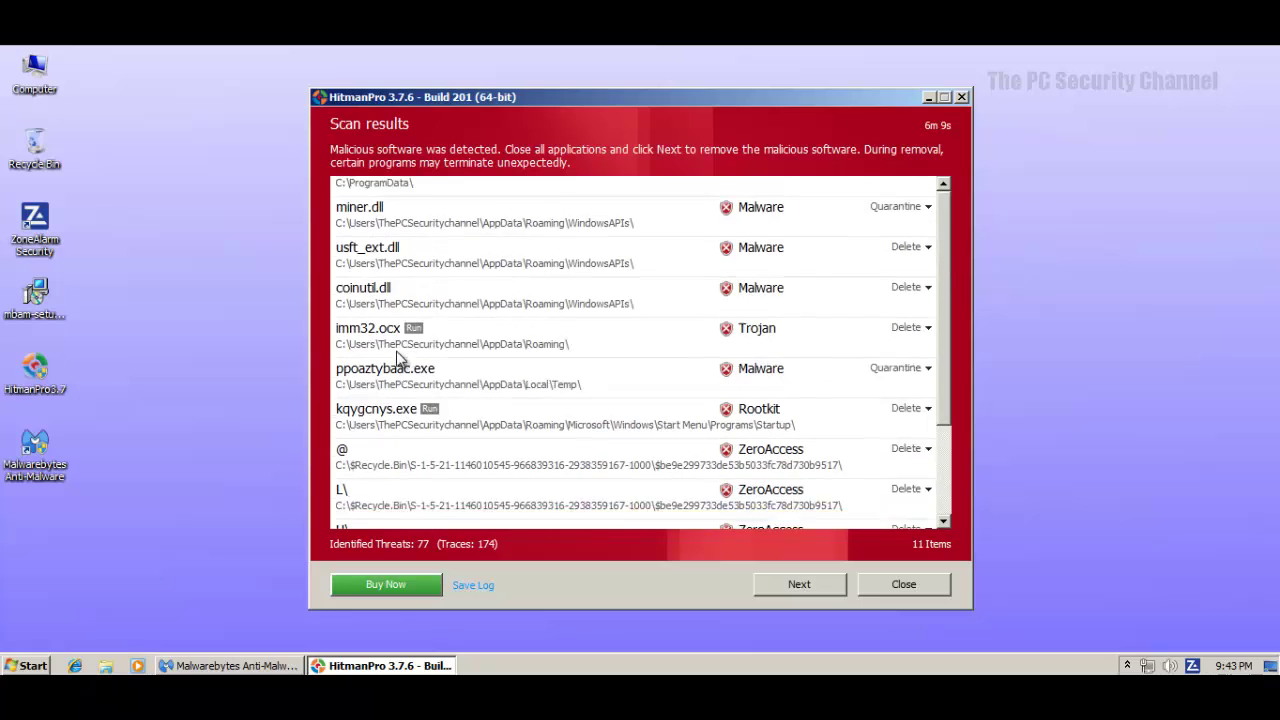
Open kqygcnys.exe's full details, showing its 121.0 score and Gen:Variant.TDss.75 detection.
{"action": "left_click", "coordinate": [415, 370]}
{"action": "left_click", "coordinate": [414, 398]}
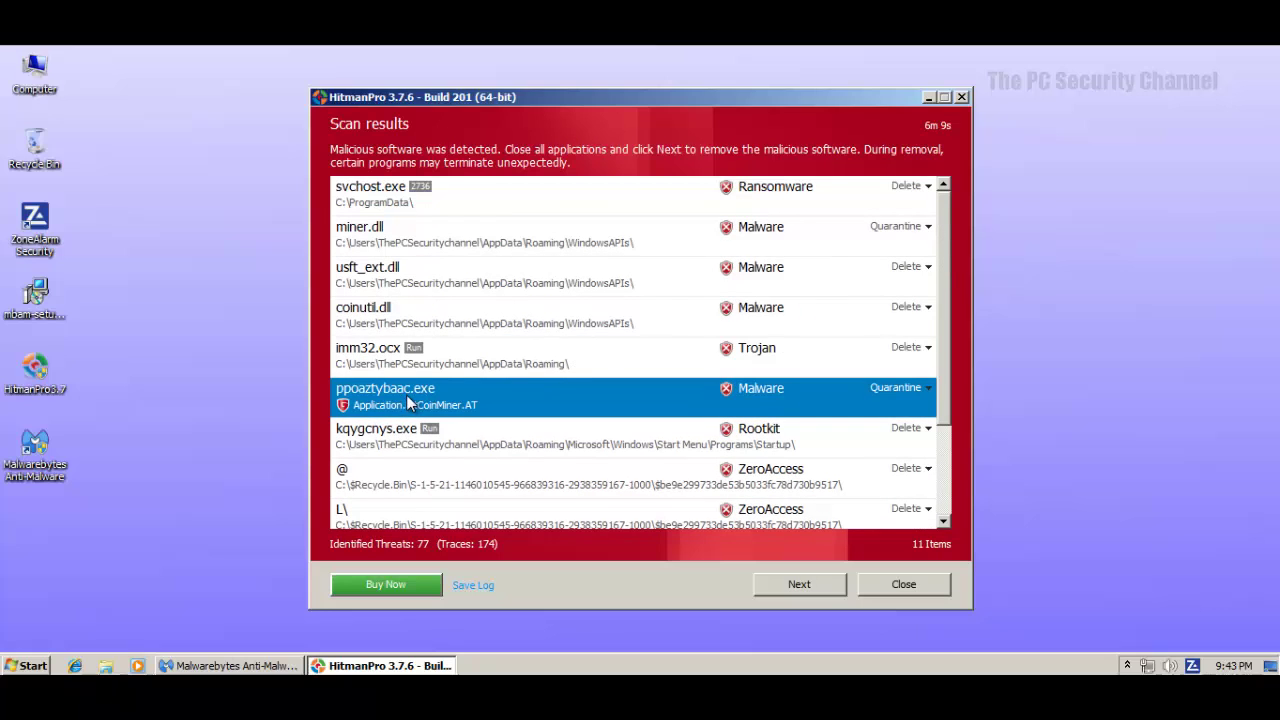
{"action": "left_click", "coordinate": [428, 451]}
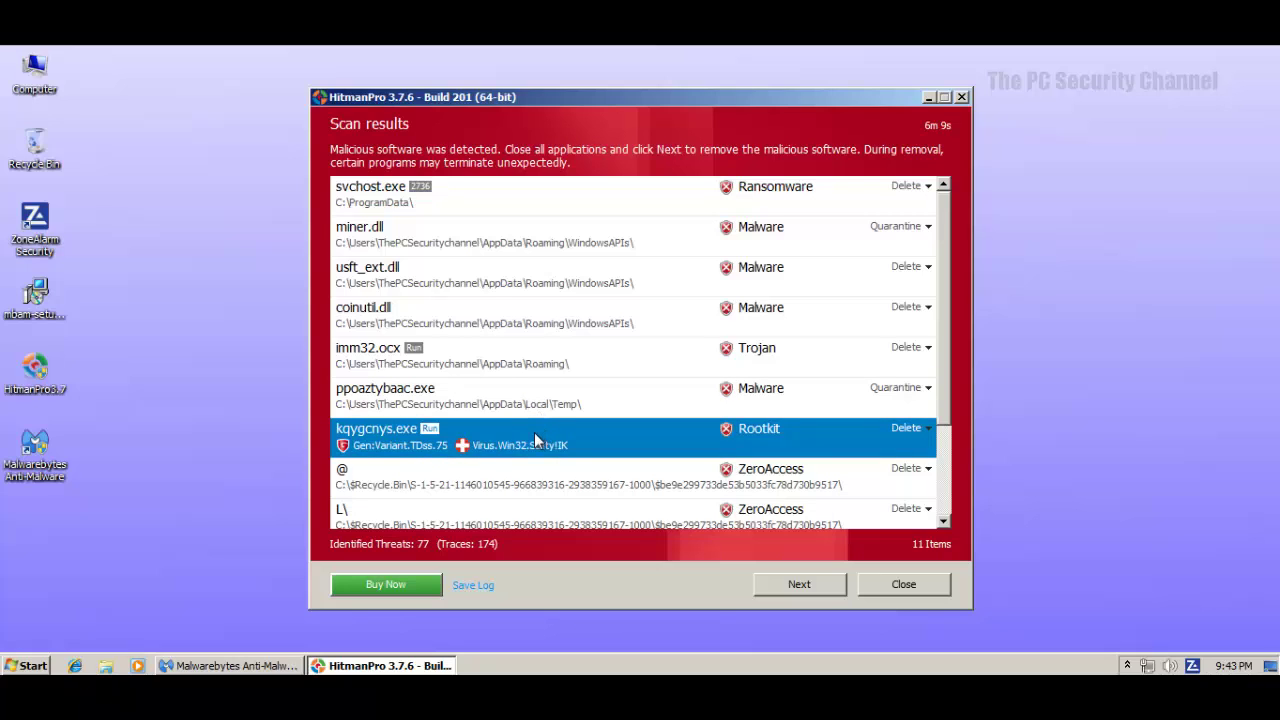
{"action": "double_click", "coordinate": [438, 436]}
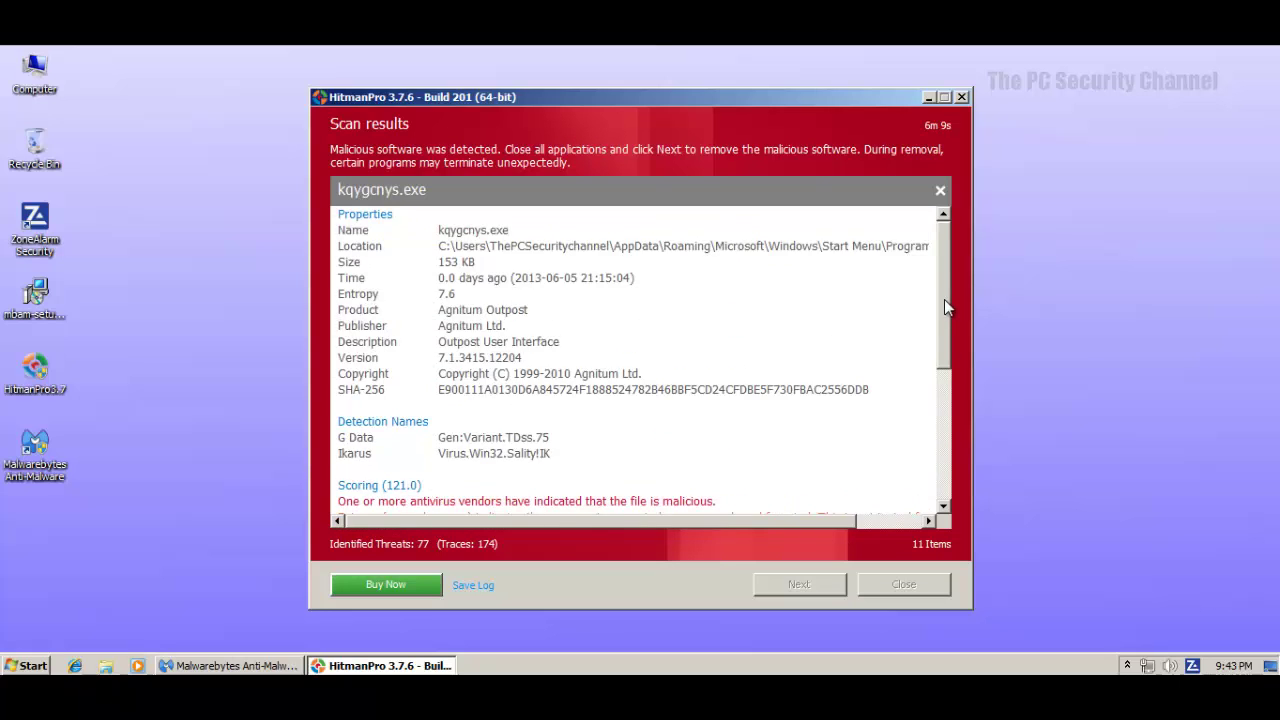
{"action": "mouse_move", "coordinate": [944, 299]}
{"action": "left_mouse_down"}
{"action": "mouse_move", "coordinate": [940, 437]}
{"action": "mouse_move", "coordinate": [940, 300]}
{"action": "left_mouse_up"}
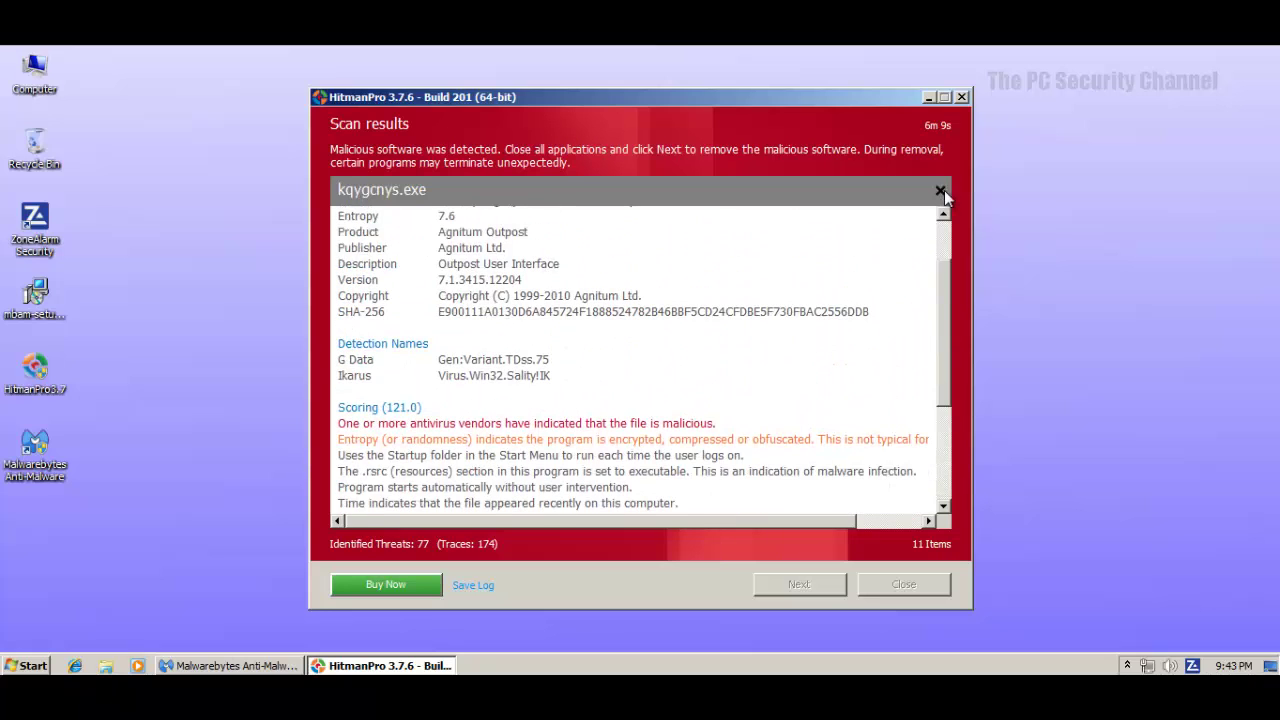
Close the kqygcnys.exe details and review the @, L\ and U\ ZeroAccess entries and hwxtesuug.exe.
{"action": "left_click", "coordinate": [940, 190]}
{"action": "left_click", "coordinate": [400, 360]}
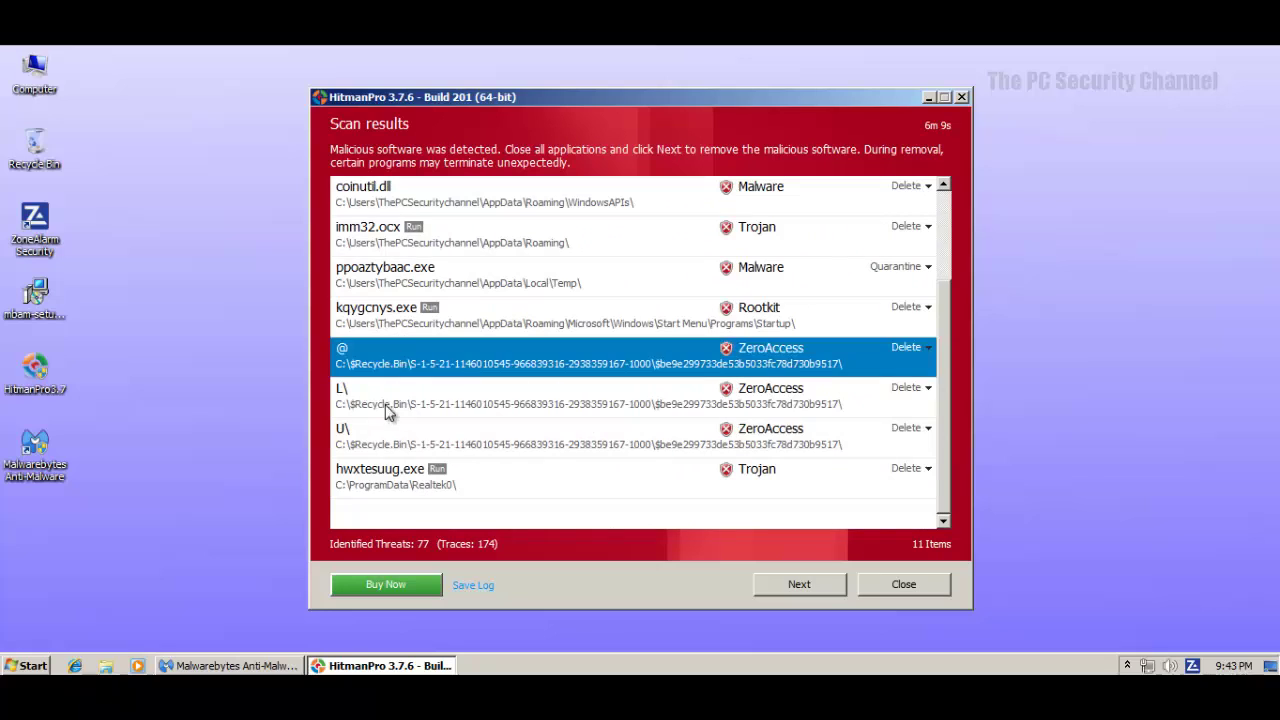
{"action": "left_click", "coordinate": [379, 438]}
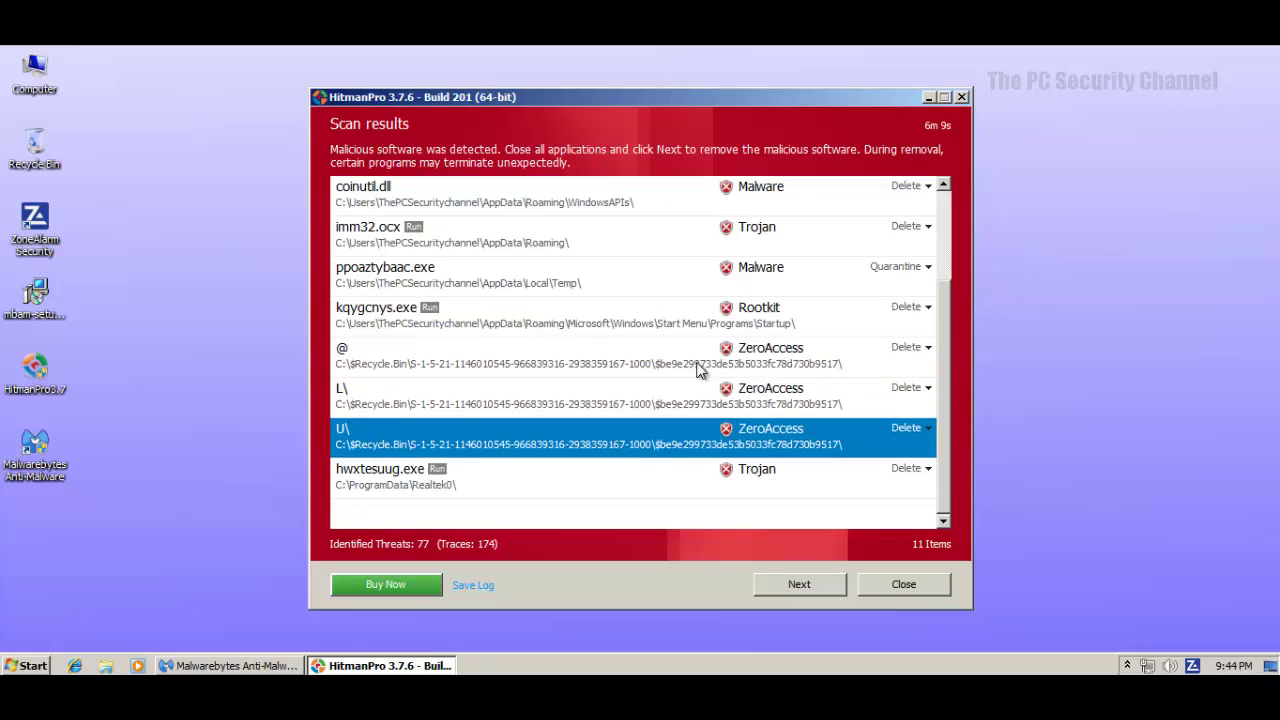
{"action": "left_click", "coordinate": [558, 372]}
{"action": "left_click", "coordinate": [490, 394]}
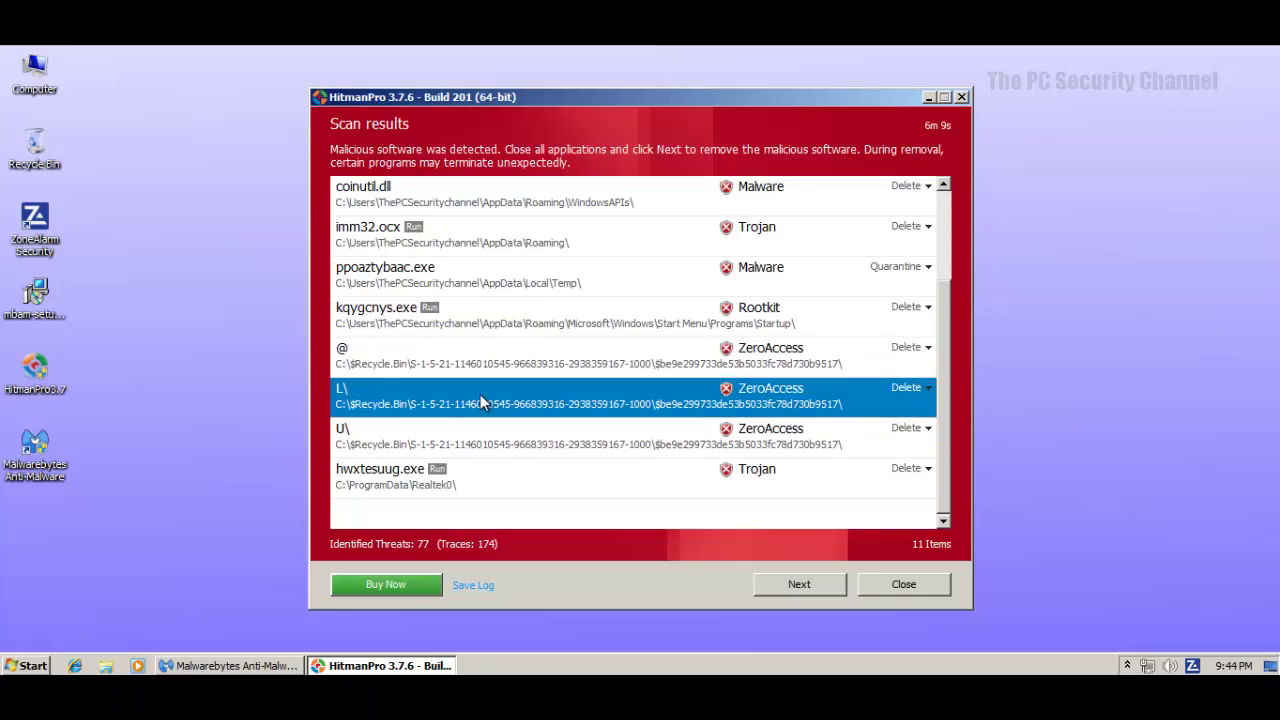
{"action": "left_click", "coordinate": [395, 436]}
{"action": "left_click", "coordinate": [457, 480]}
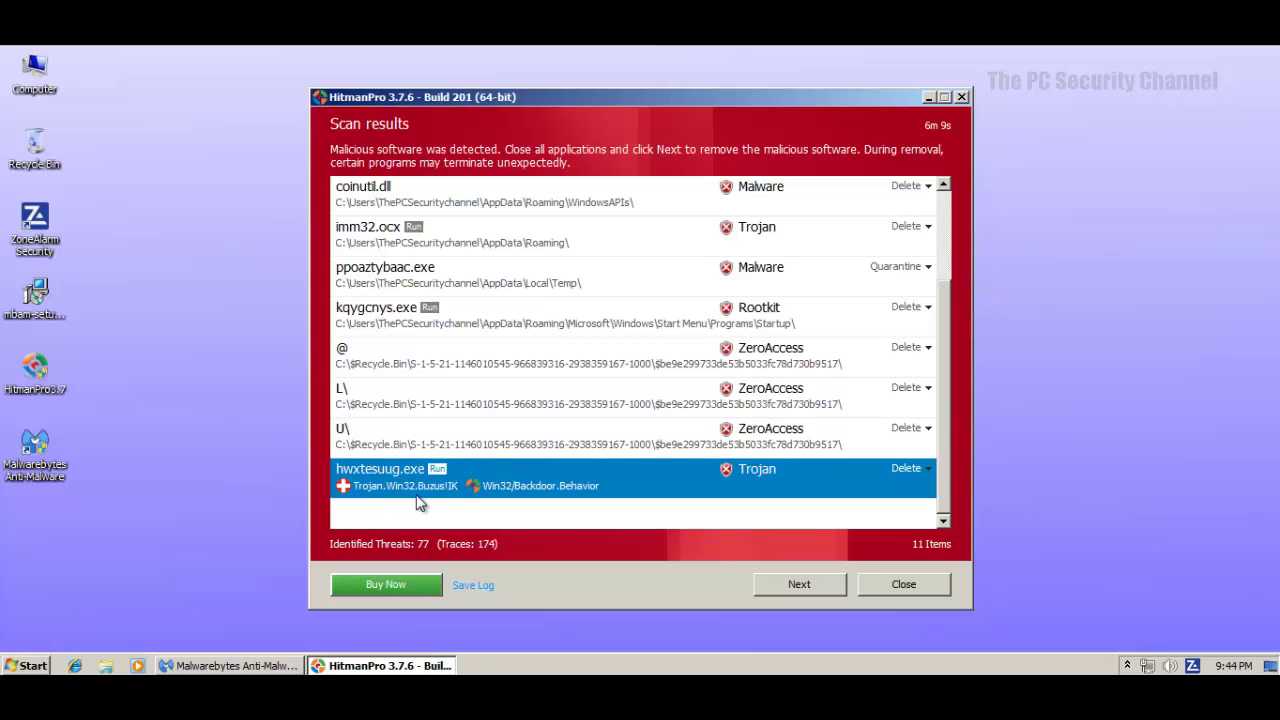
{"action": "left_click", "coordinate": [514, 434]}
{"action": "left_click", "coordinate": [490, 481]}
Review hwxtesuug.exe's details (148.0, Win32/Backdoor.Behavior, Ikarus name), then minimize HitmanPro.
{"action": "double_click", "coordinate": [488, 488]}
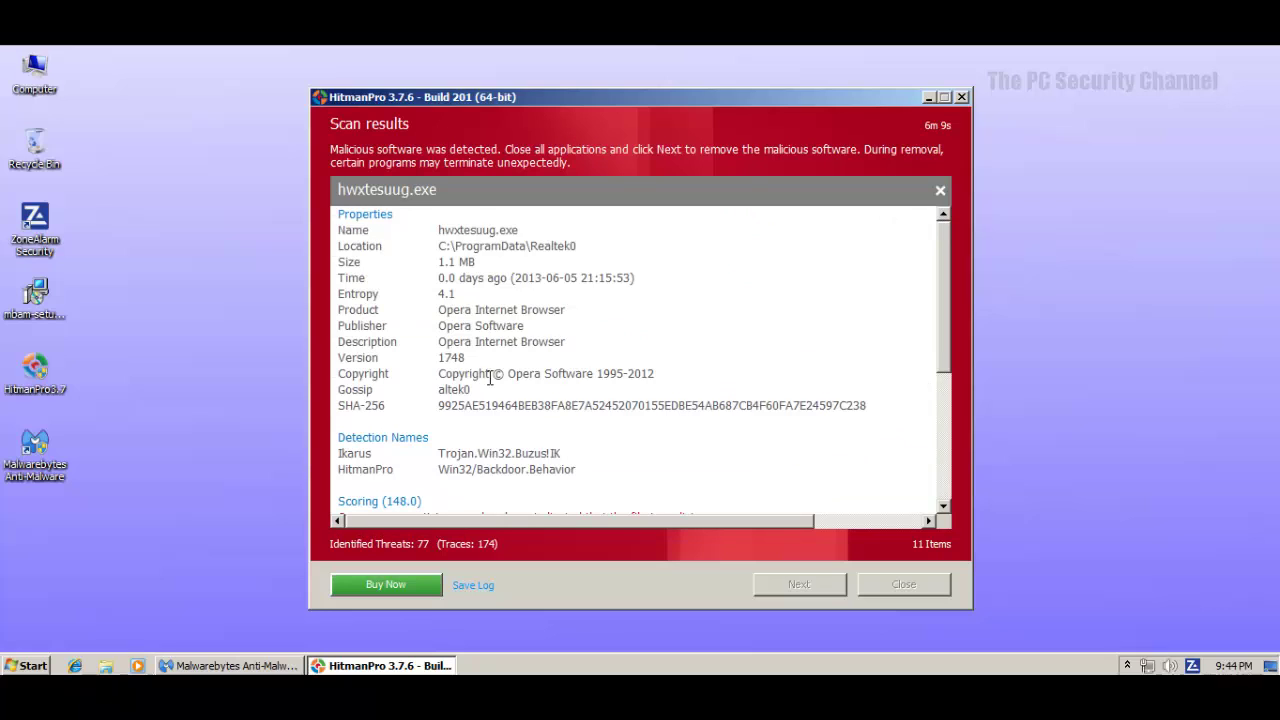
{"action": "left_click_drag", "start_coordinate": [948, 287], "coordinate": [944, 326]}
{"action": "left_click_drag", "start_coordinate": [477, 375], "coordinate": [338, 375]}
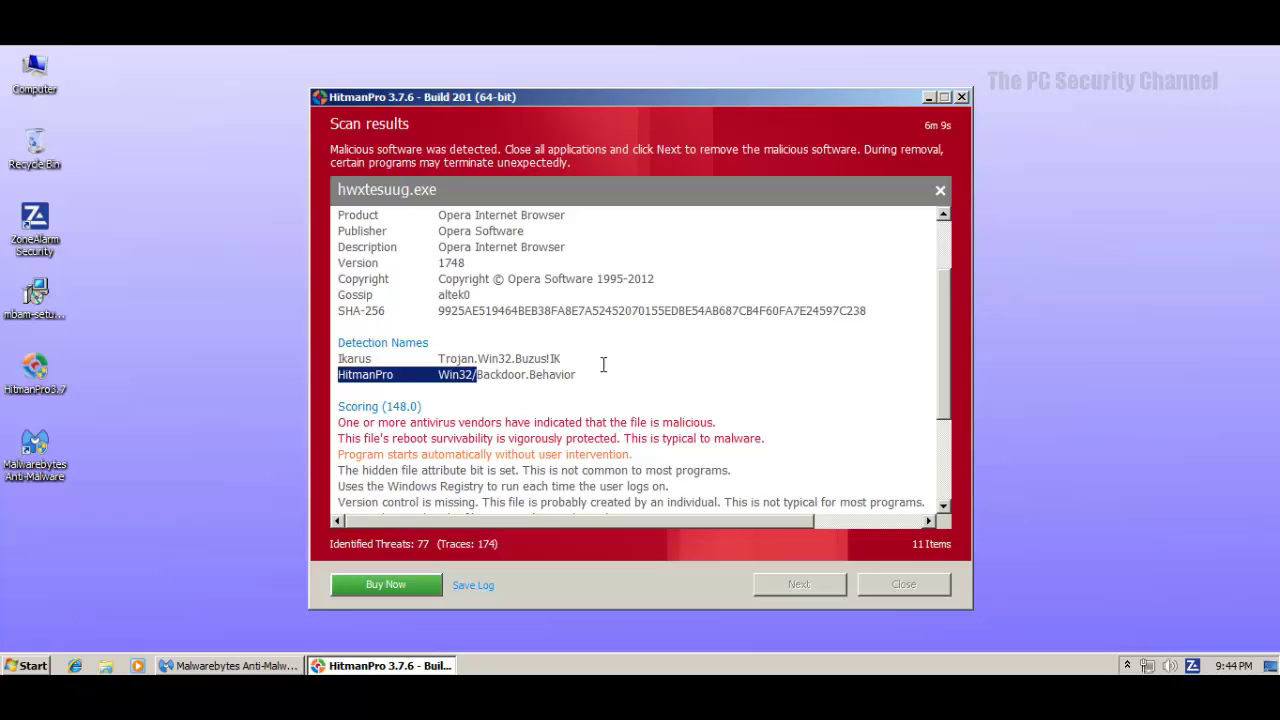
{"action": "left_click", "coordinate": [578, 386]}
{"action": "left_click_drag", "start_coordinate": [450, 360], "coordinate": [564, 359]}
{"action": "left_click", "coordinate": [568, 359]}
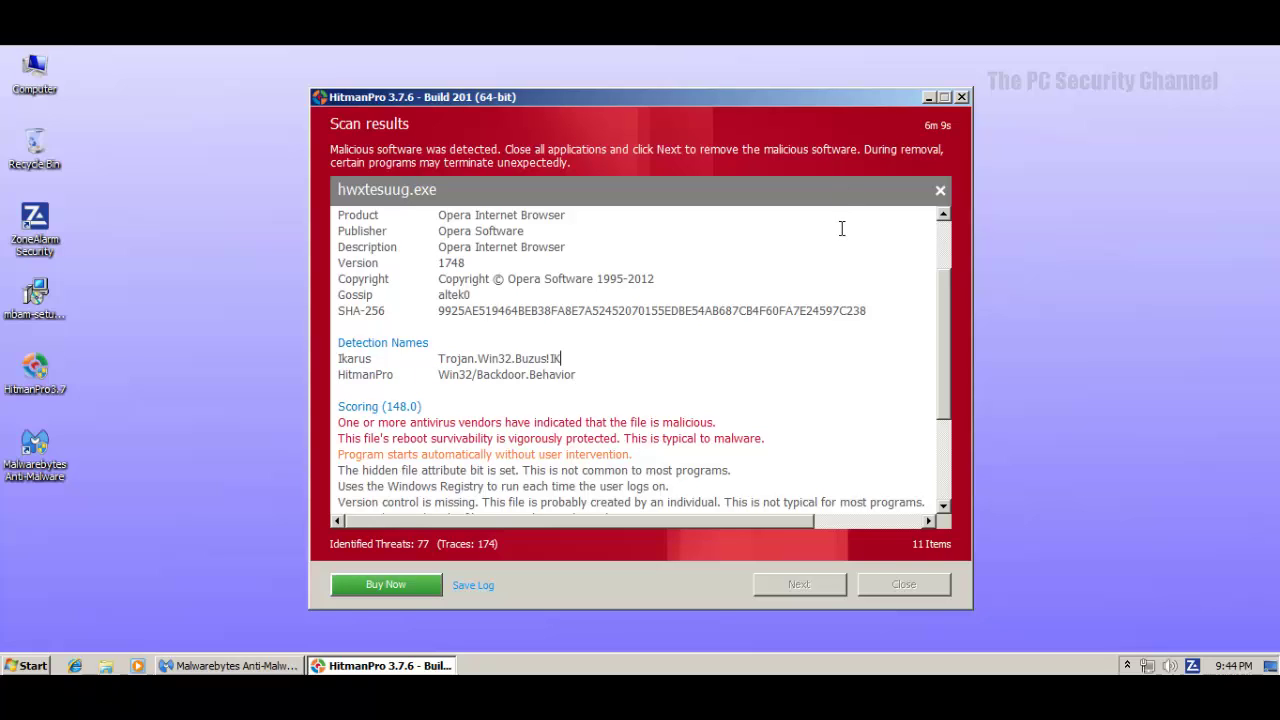
{"action": "scroll", "coordinate": [842, 229], "scroll_direction": "up", "scroll_amount": 2}
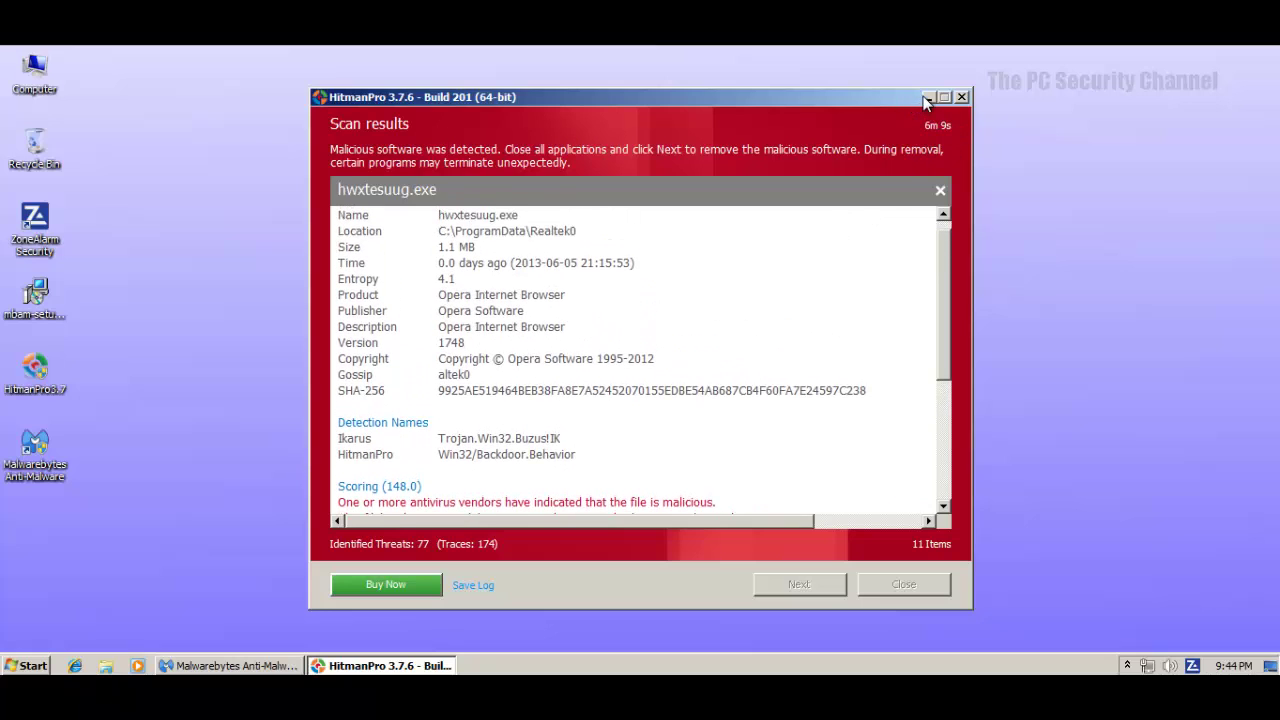
{"action": "left_click", "coordinate": [927, 98]}
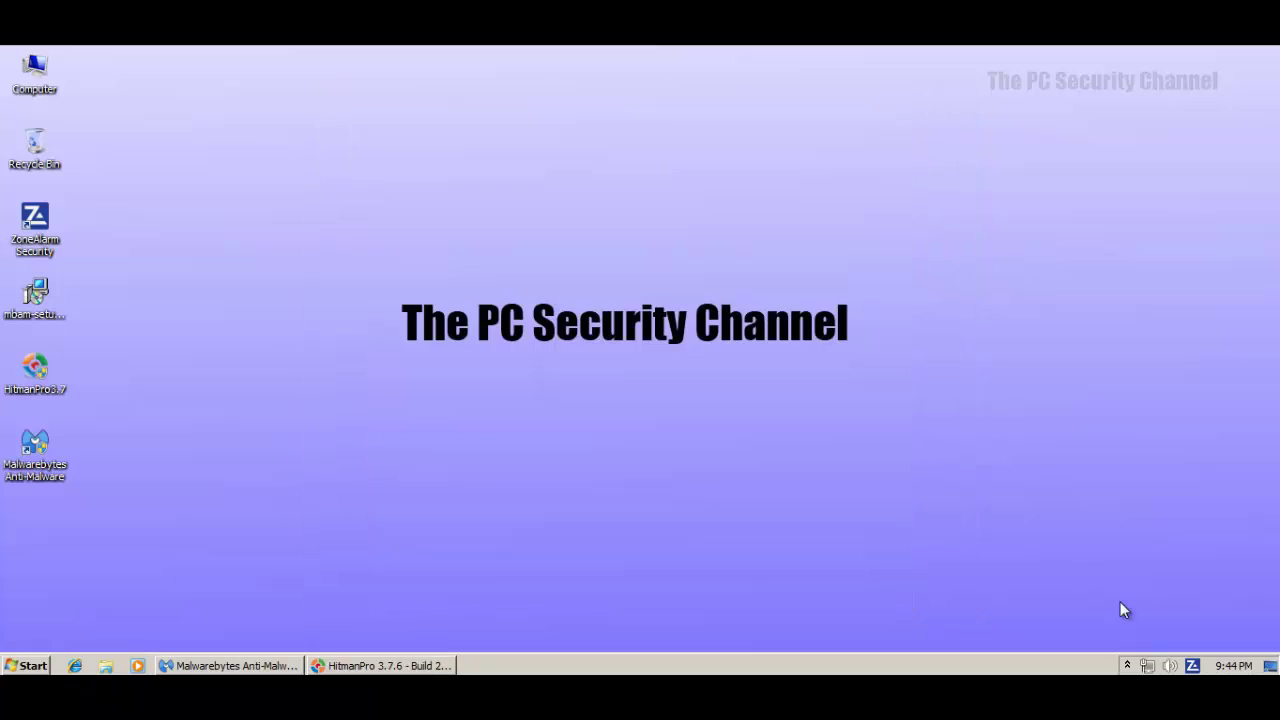
Open ZoneAlarm's status window showing all three protections Protected, minimize it, and start Task Manager.
{"action": "double_click", "coordinate": [1192, 666]}
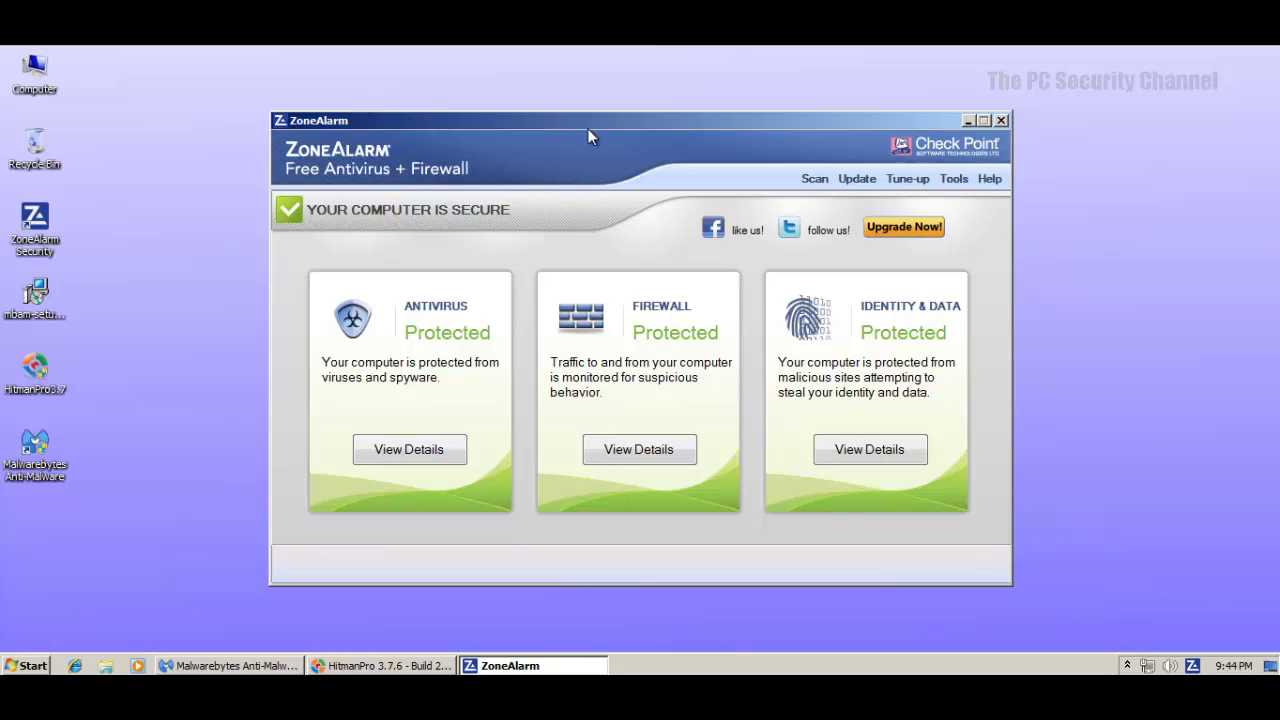
{"action": "left_click", "coordinate": [967, 121]}
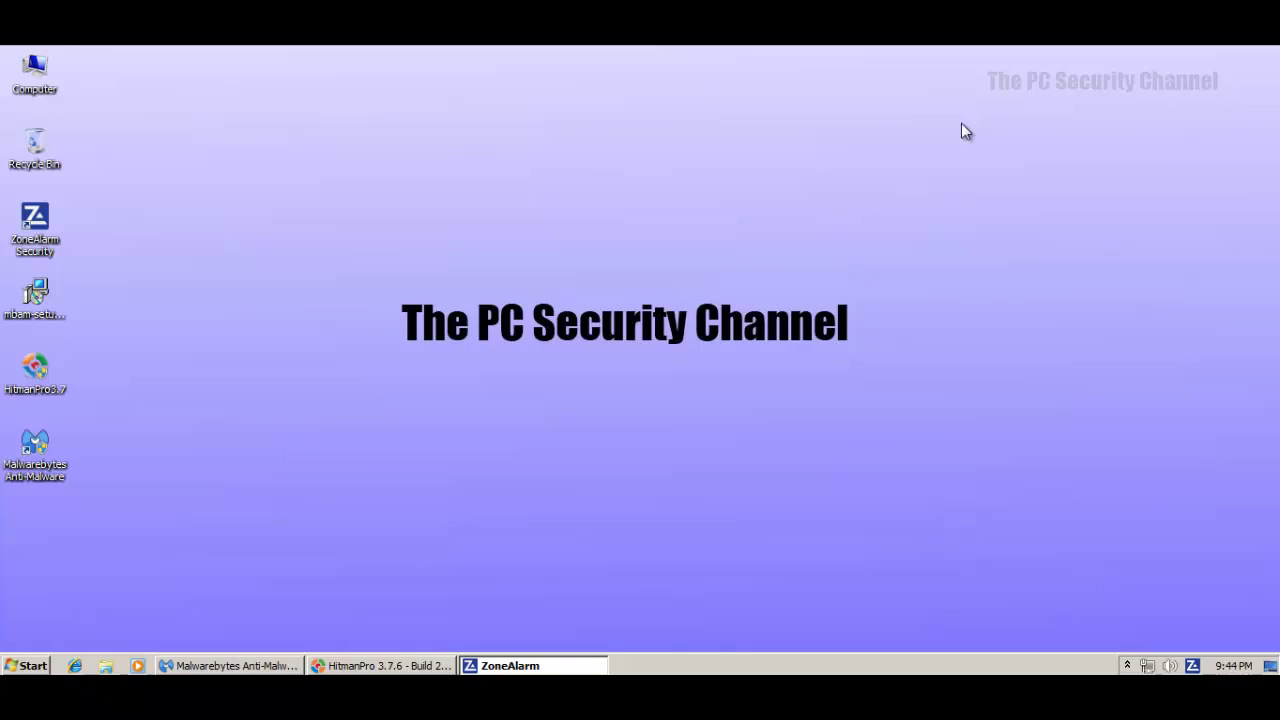
{"action": "right_click", "coordinate": [670, 656]}
{"action": "left_click", "coordinate": [700, 604]}
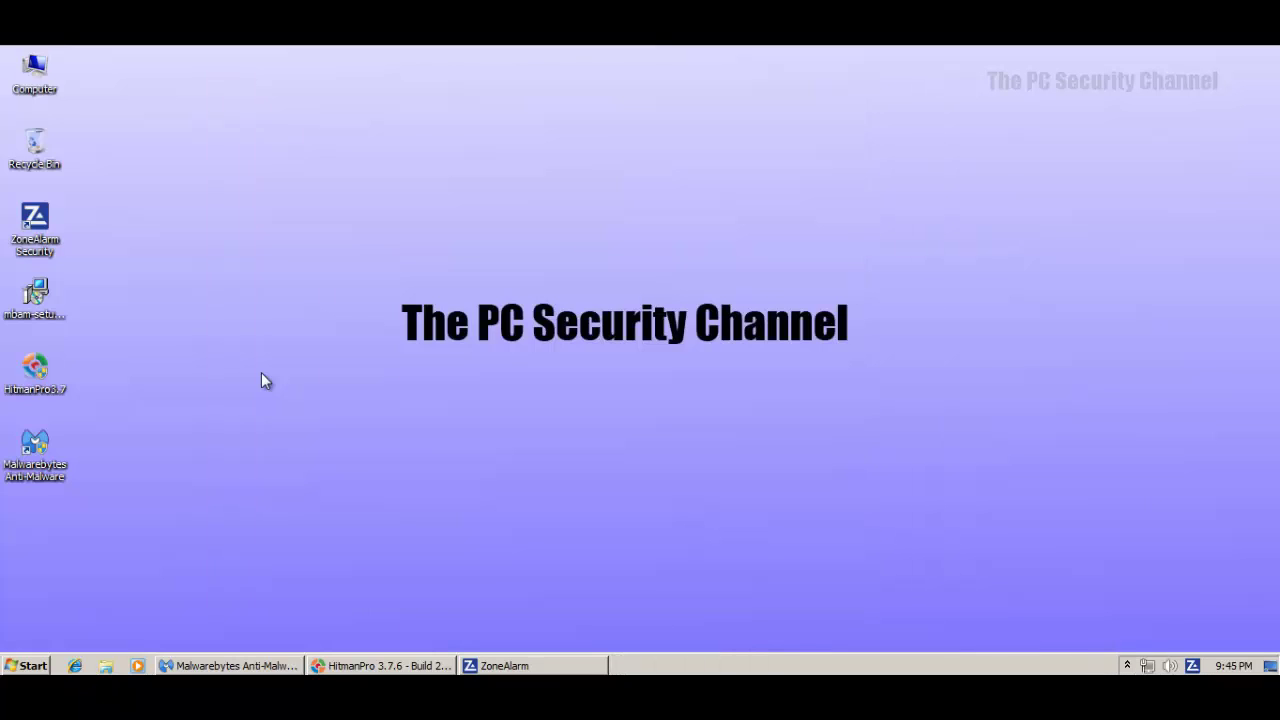
Bring up Task Manager with Ctrl+Shift+Esc and scan the process list from dllhost.exe.
{"action": "key", "text": "ctrl+shift+Escape"}
{"action": "left_click", "coordinate": [333, 299]}
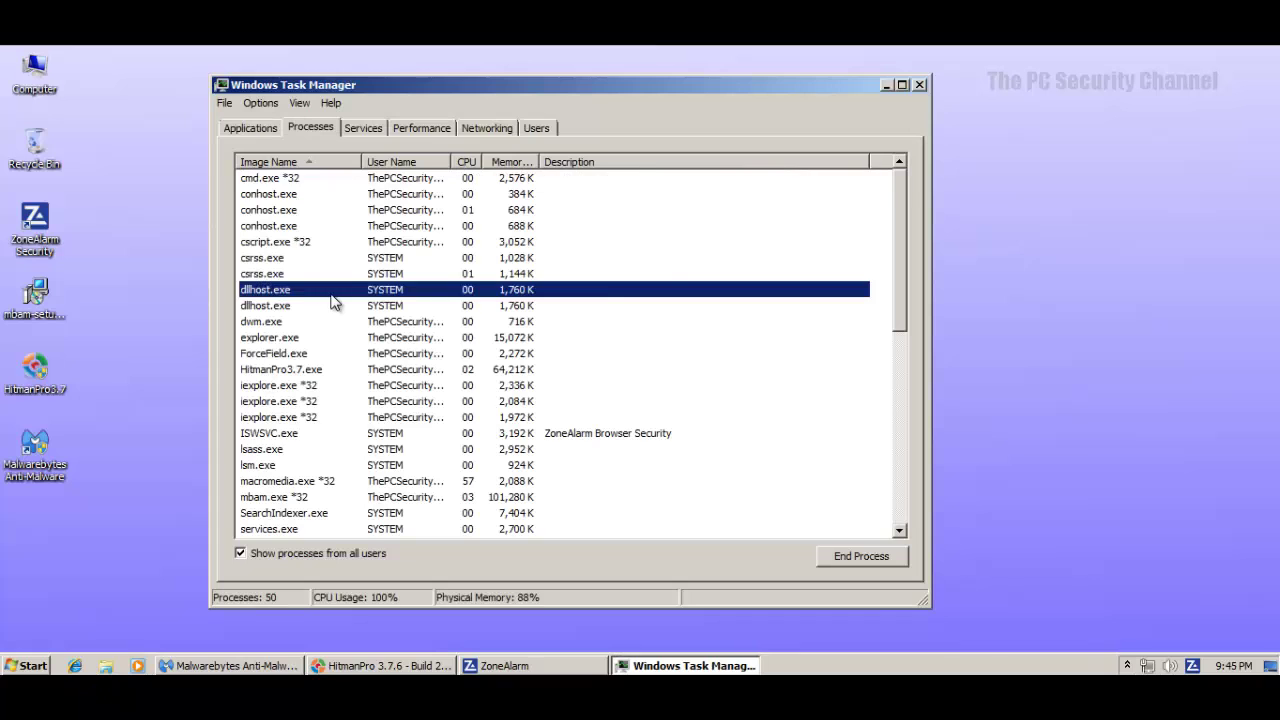
{"action": "scroll", "coordinate": [333, 302], "scroll_direction": "down", "scroll_amount": 9}
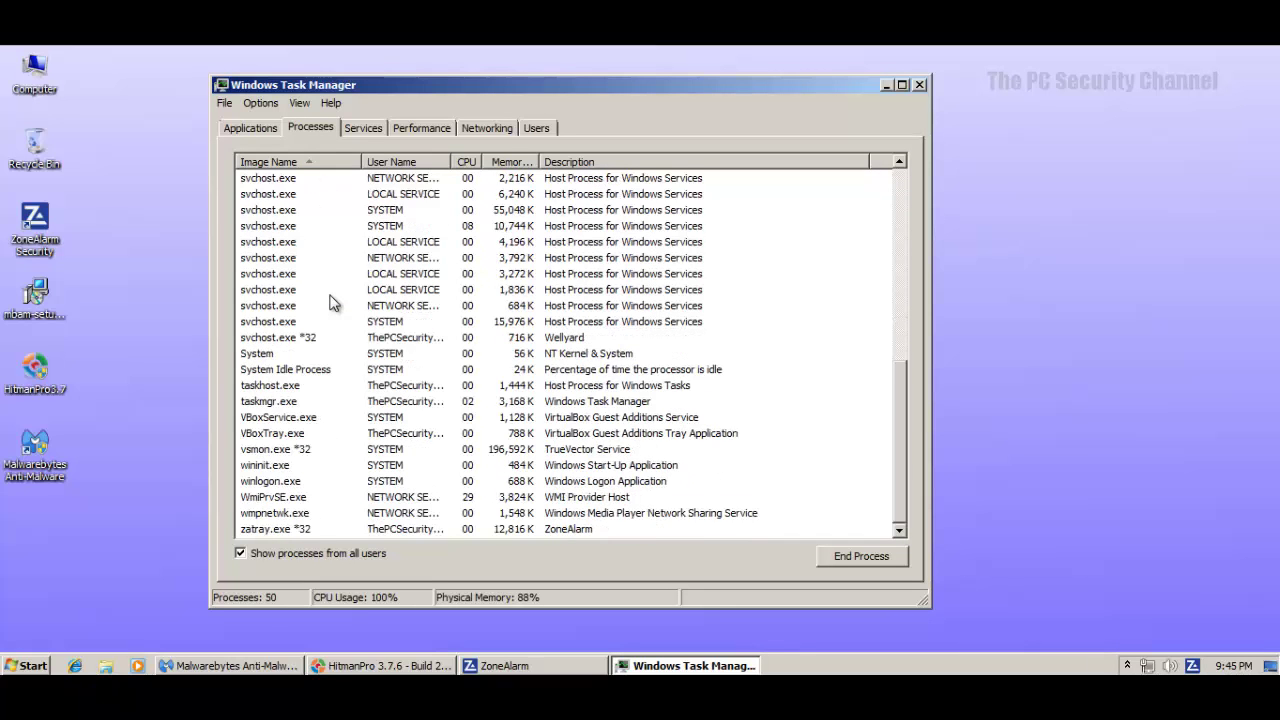
{"action": "scroll", "coordinate": [333, 302], "scroll_direction": "up", "scroll_amount": 7}
{"action": "scroll", "coordinate": [333, 302], "scroll_direction": "down", "scroll_amount": 3}
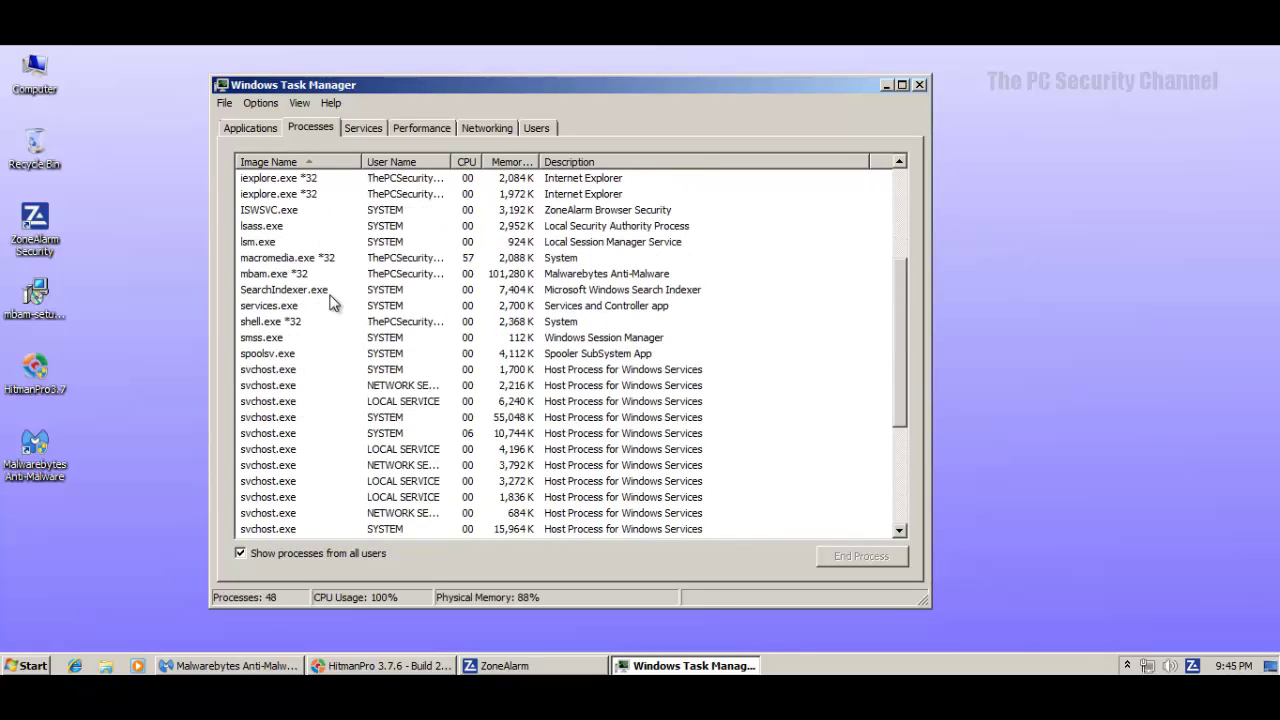
{"action": "scroll", "coordinate": [333, 302], "scroll_direction": "down", "scroll_amount": 4}
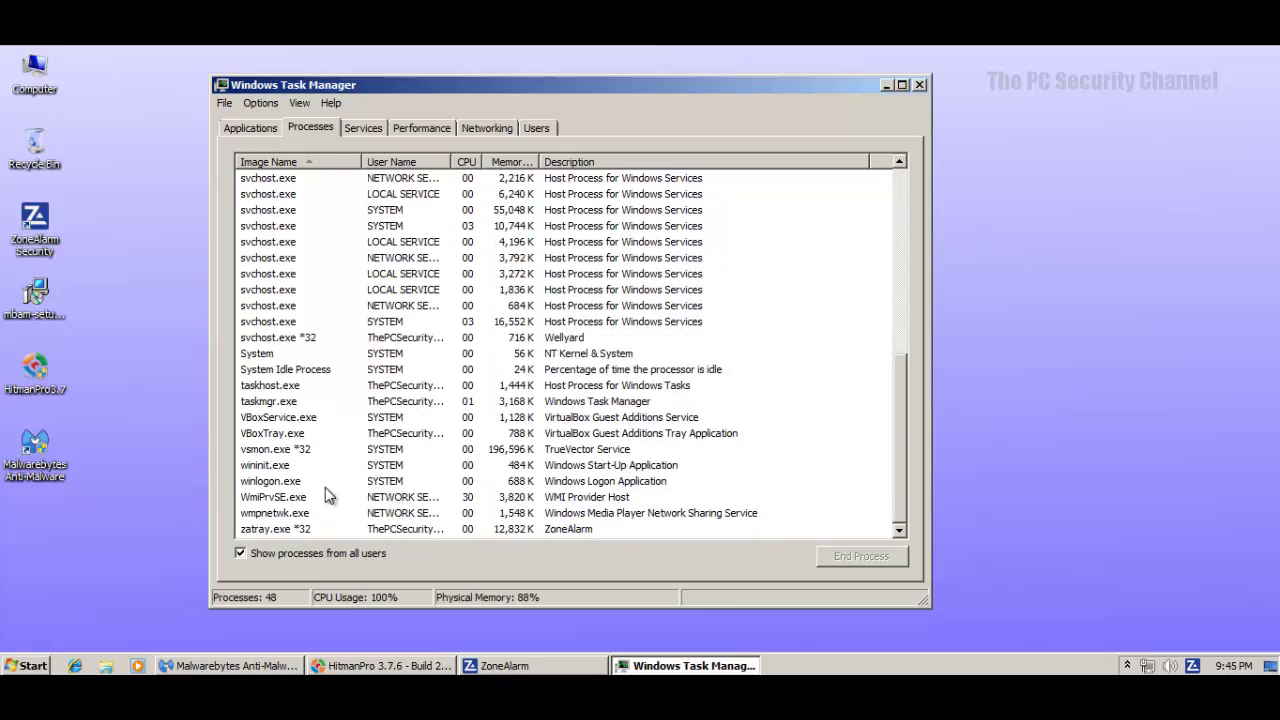
{"action": "scroll", "coordinate": [560, 340], "scroll_direction": "up", "scroll_amount": 2}
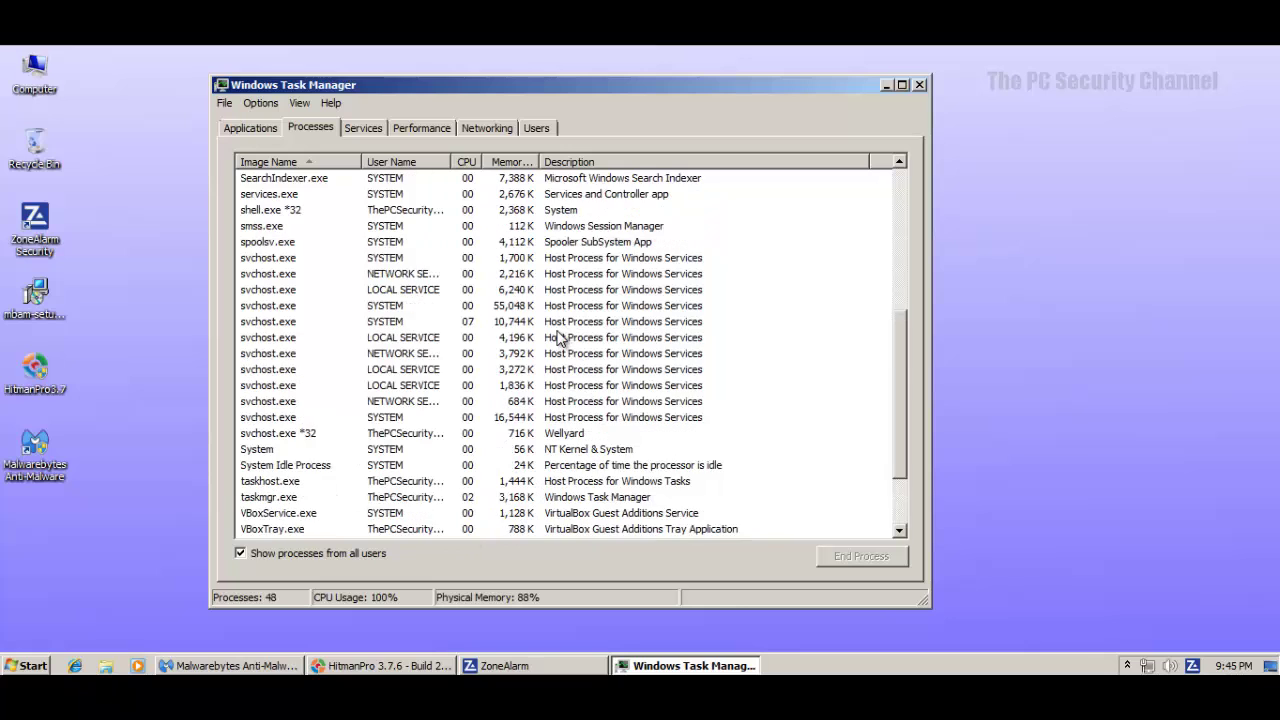
{"action": "scroll", "coordinate": [558, 340], "scroll_direction": "up", "scroll_amount": 6}
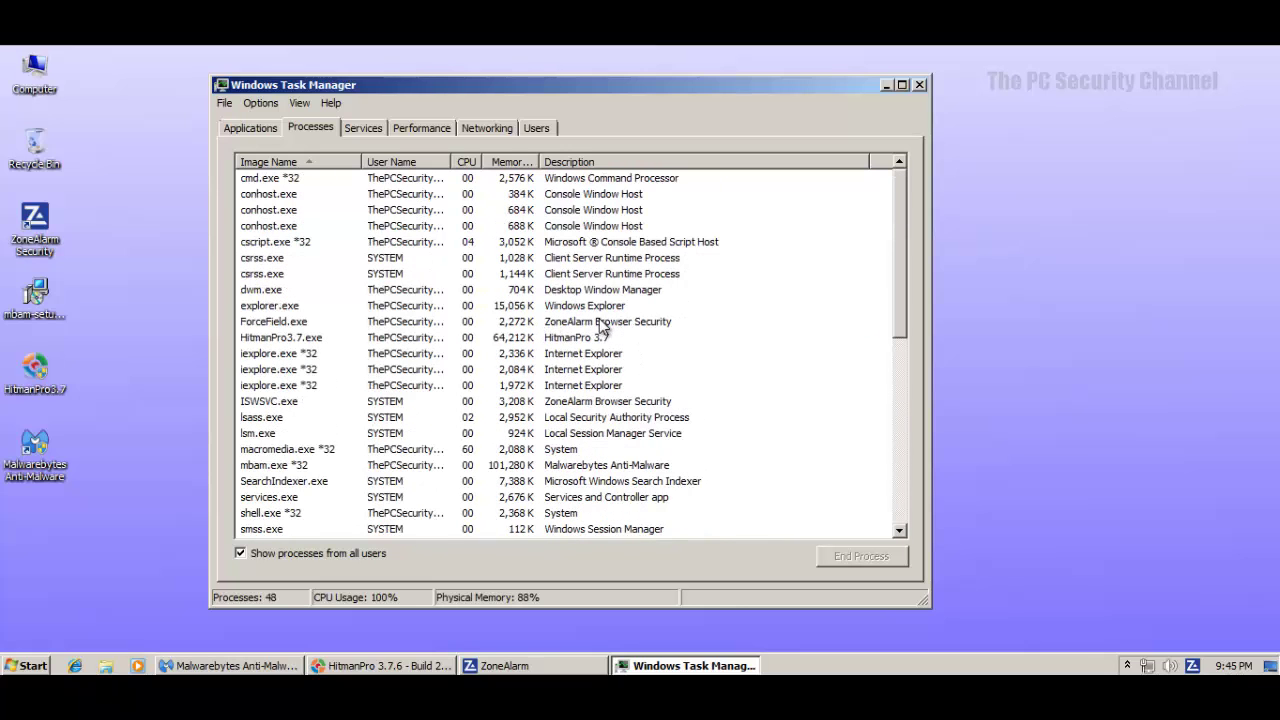
Check ForceField.exe, macromedia.exe *32 and spoolsv.exe, then vsmon.exe *32's ~196,600 K memory, and close Task Manager.
{"action": "left_click", "coordinate": [599, 321]}
{"action": "left_click", "coordinate": [612, 452]}
{"action": "scroll", "coordinate": [706, 505], "scroll_direction": "down", "scroll_amount": 1}
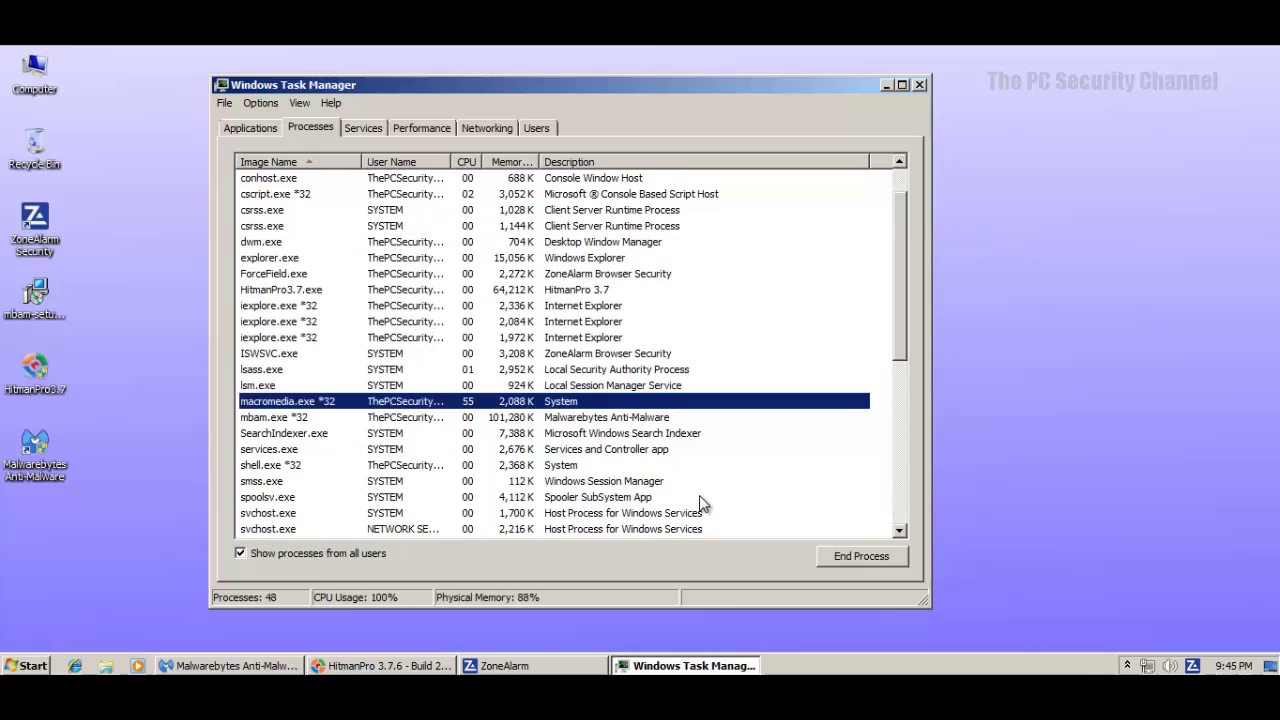
{"action": "left_click", "coordinate": [699, 497]}
{"action": "scroll", "coordinate": [699, 497], "scroll_direction": "down", "scroll_amount": 2}
{"action": "scroll", "coordinate": [699, 497], "scroll_direction": "down", "scroll_amount": 4}
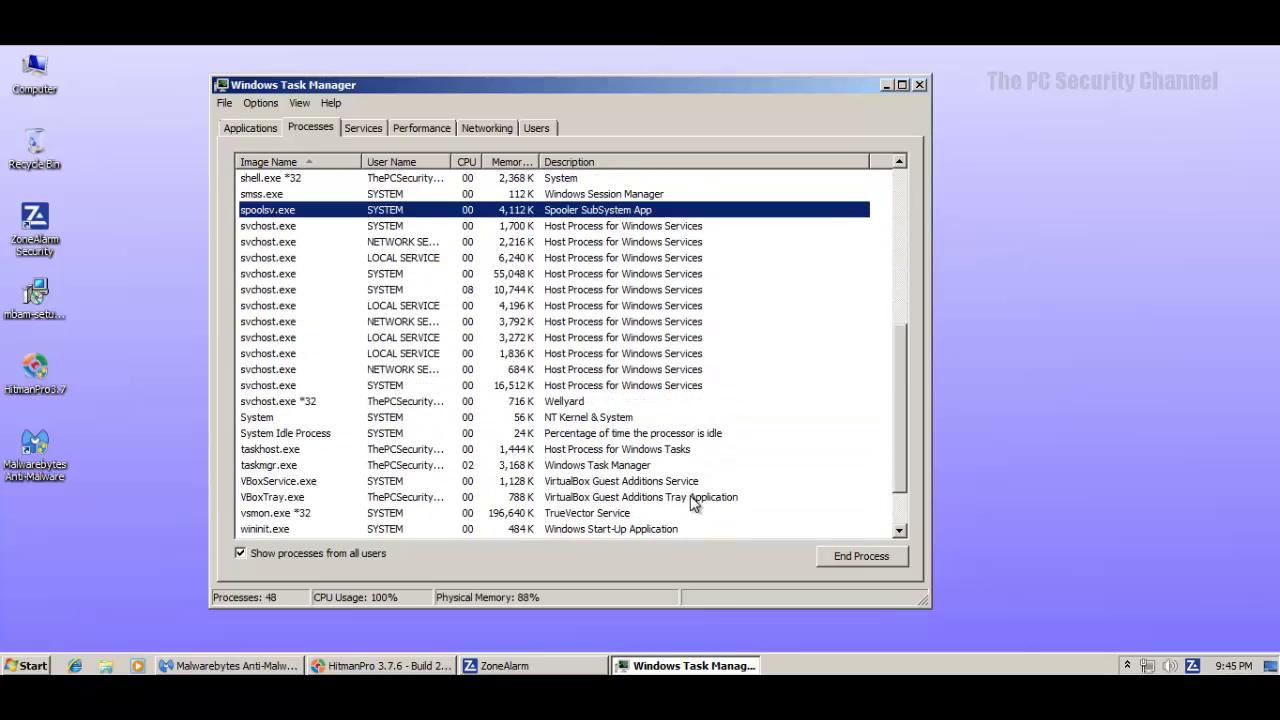
{"action": "left_click", "coordinate": [614, 433]}
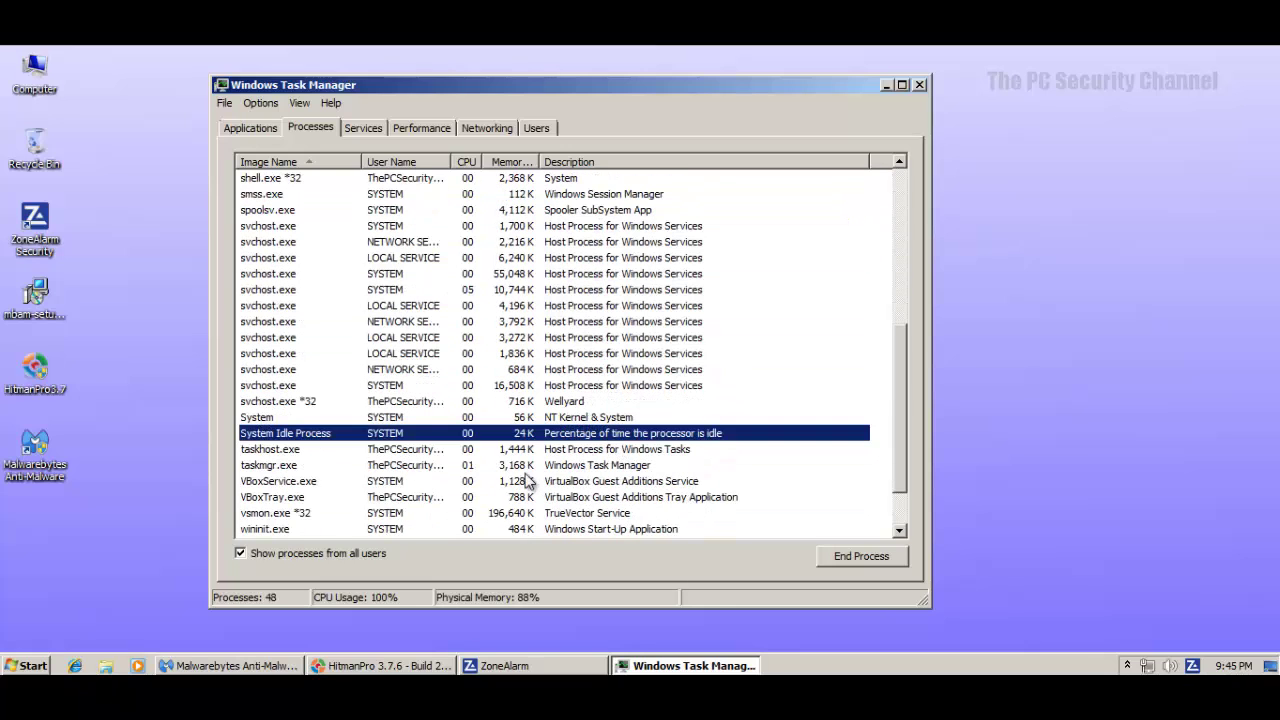
{"action": "left_click", "coordinate": [508, 513]}
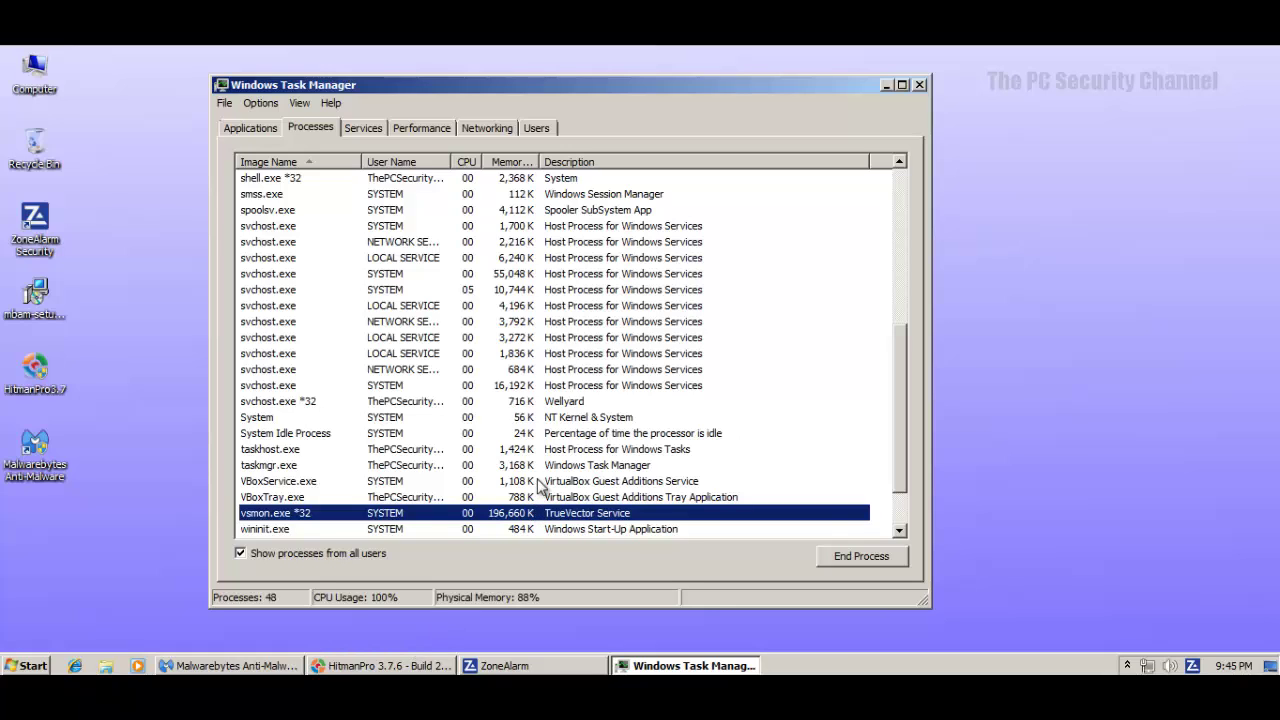
{"action": "left_click", "coordinate": [919, 85]}
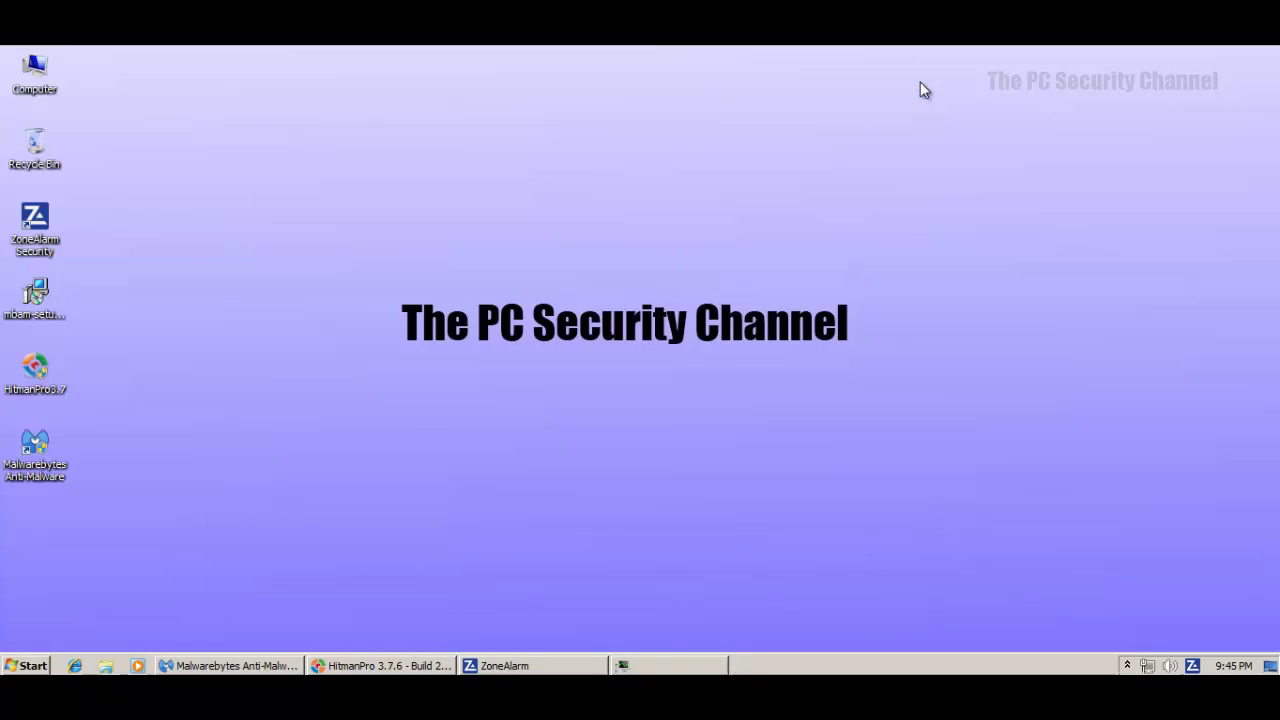
Restore ZoneAlarm's main window showing Antivirus, Firewall and Identity & Data Protected.
{"action": "left_click", "coordinate": [500, 666]}
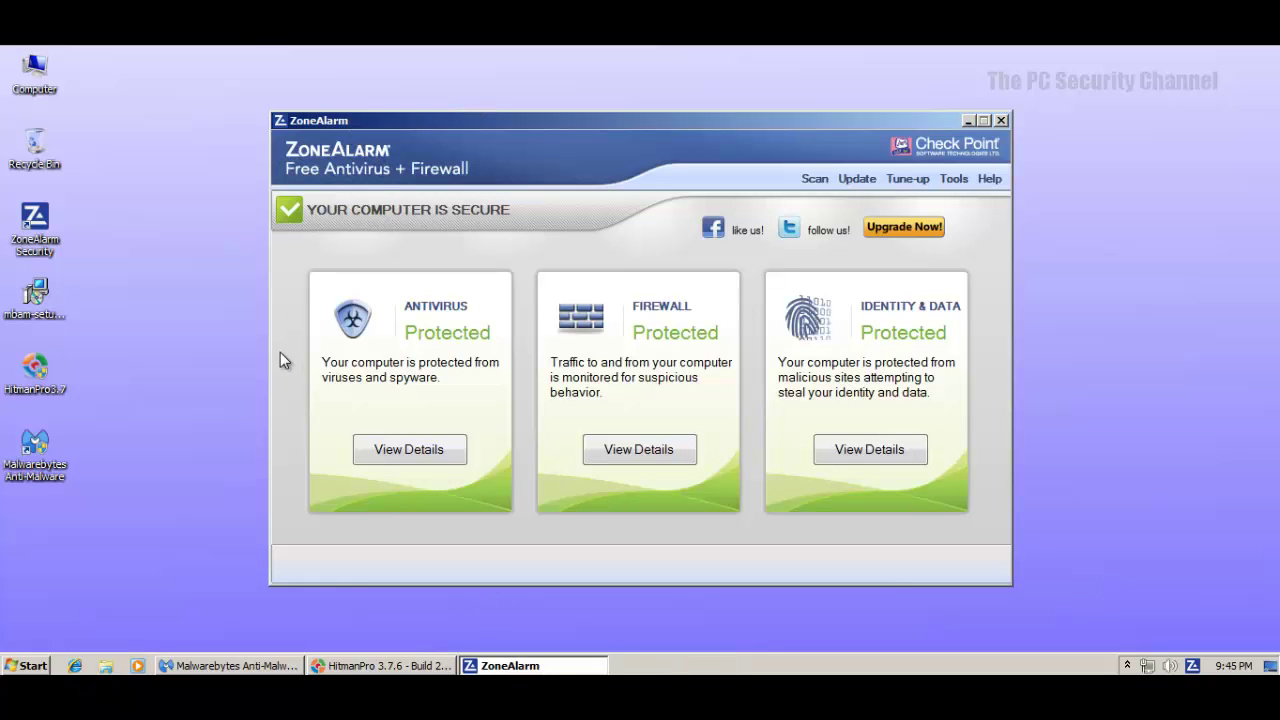